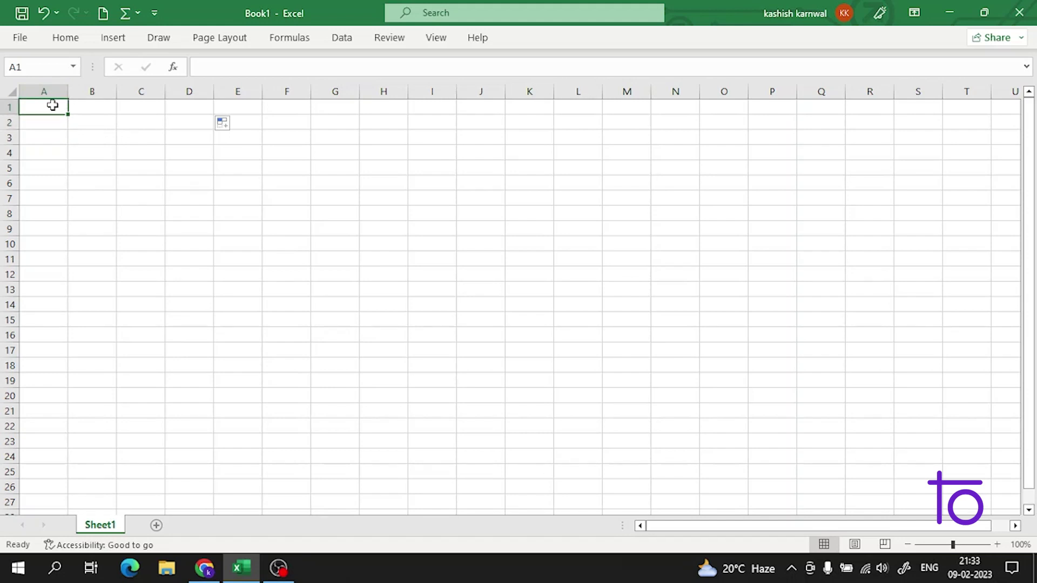
Merge and center cells A1:G3 and enter the title "transpose" in the merged cell.
{"action": "left_click_drag", "start_coordinate": [47, 106], "coordinate": [319, 134]}
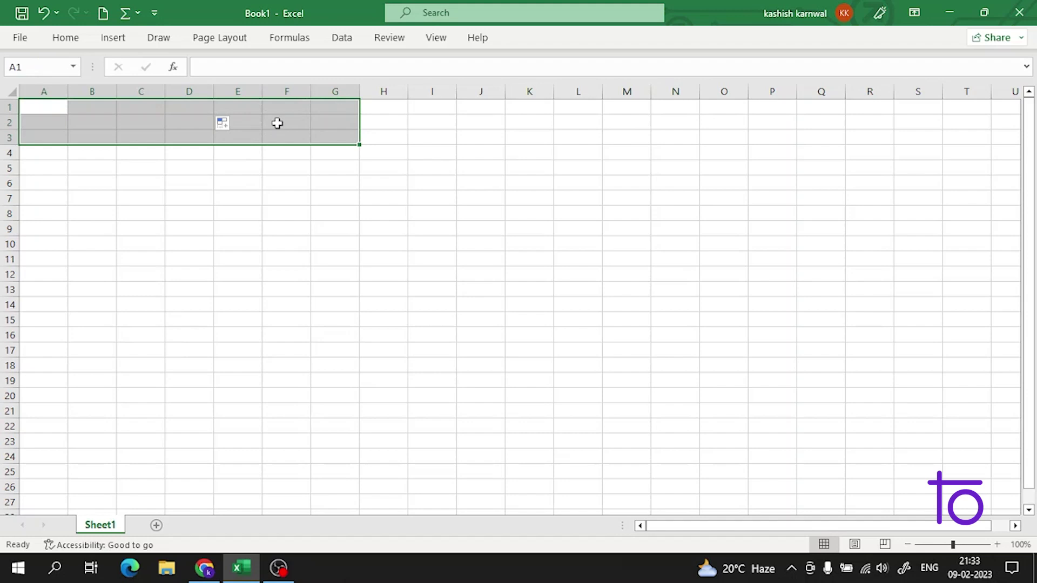
{"action": "left_click", "coordinate": [67, 37]}
{"action": "left_click", "coordinate": [383, 91]}
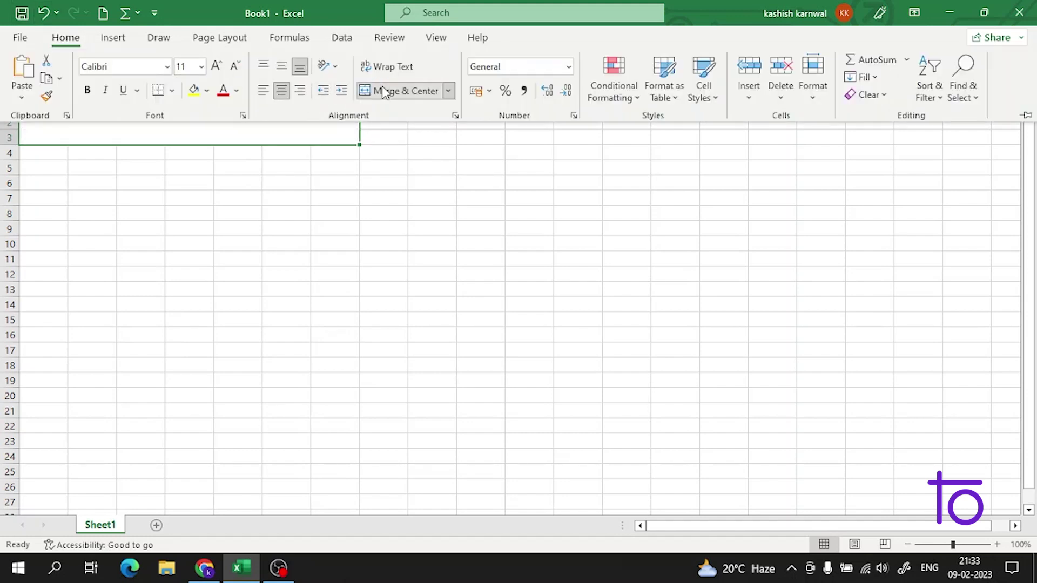
{"action": "type", "text": "tran"}
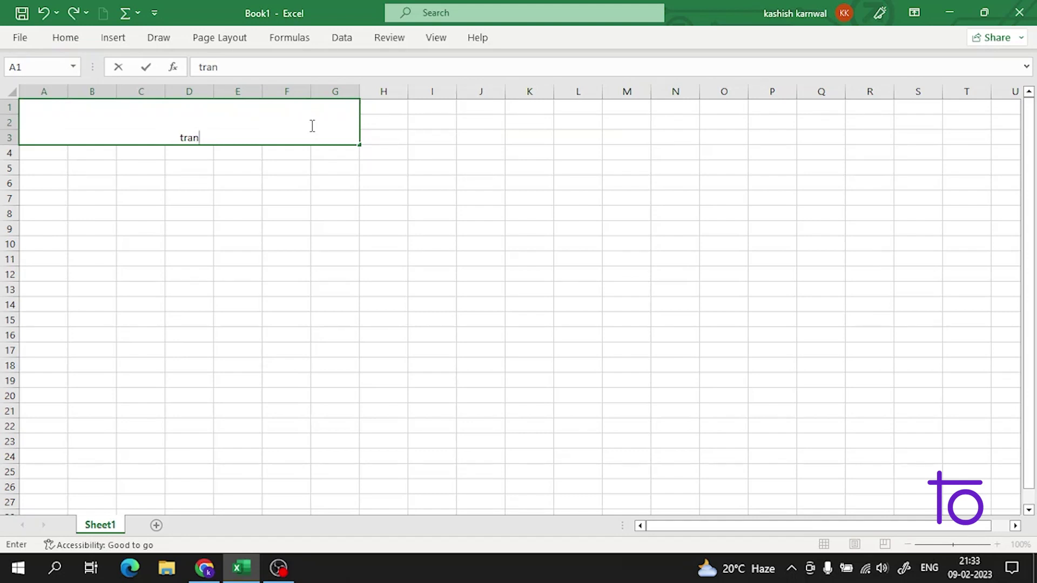
{"action": "type", "text": "spose"}
Try to set the font size of the title being edited to 18.
{"action": "left_click", "coordinate": [67, 39]}
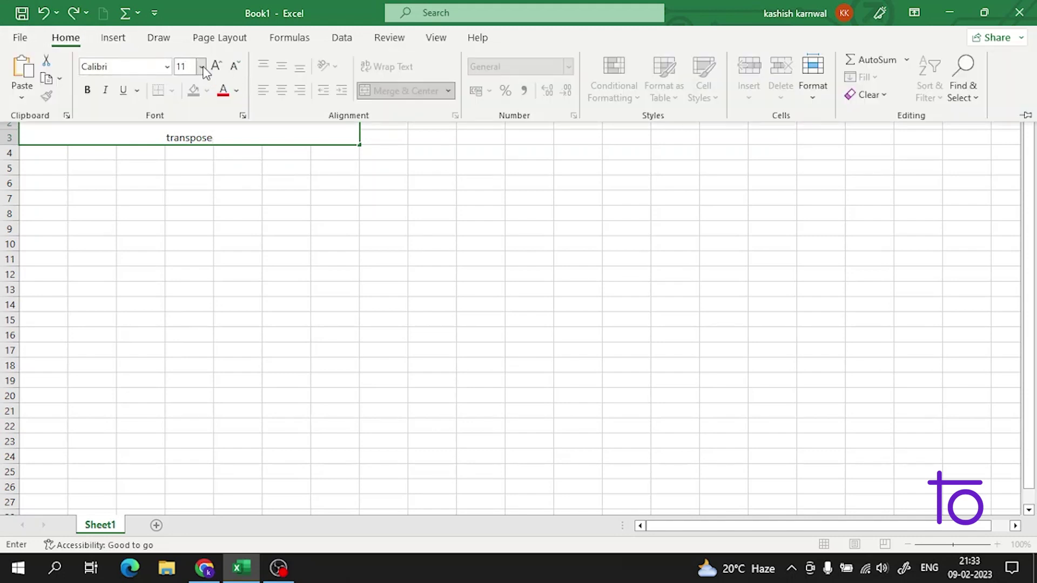
{"action": "left_click", "coordinate": [201, 67]}
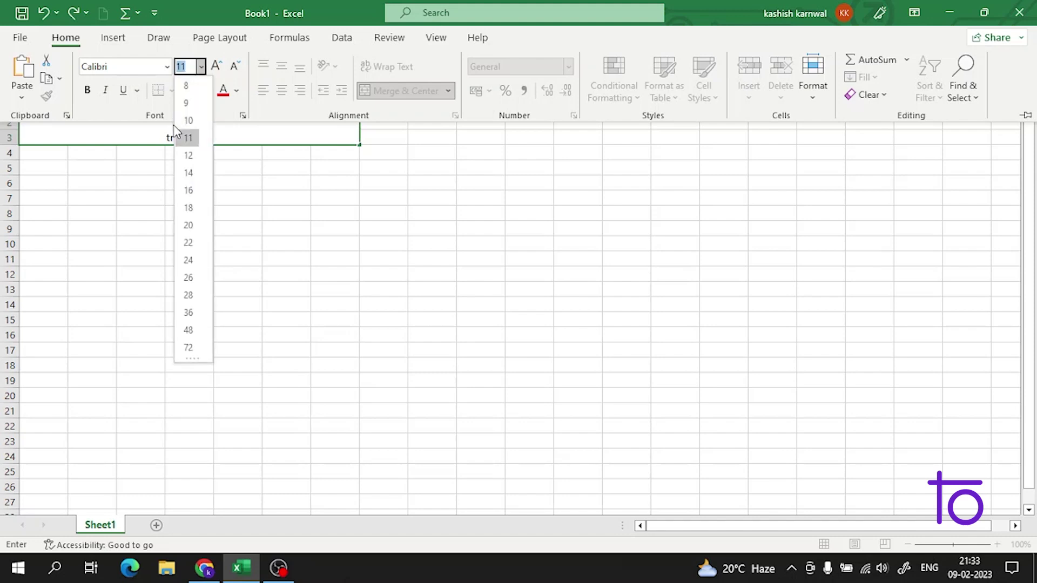
{"action": "left_click", "coordinate": [189, 208]}
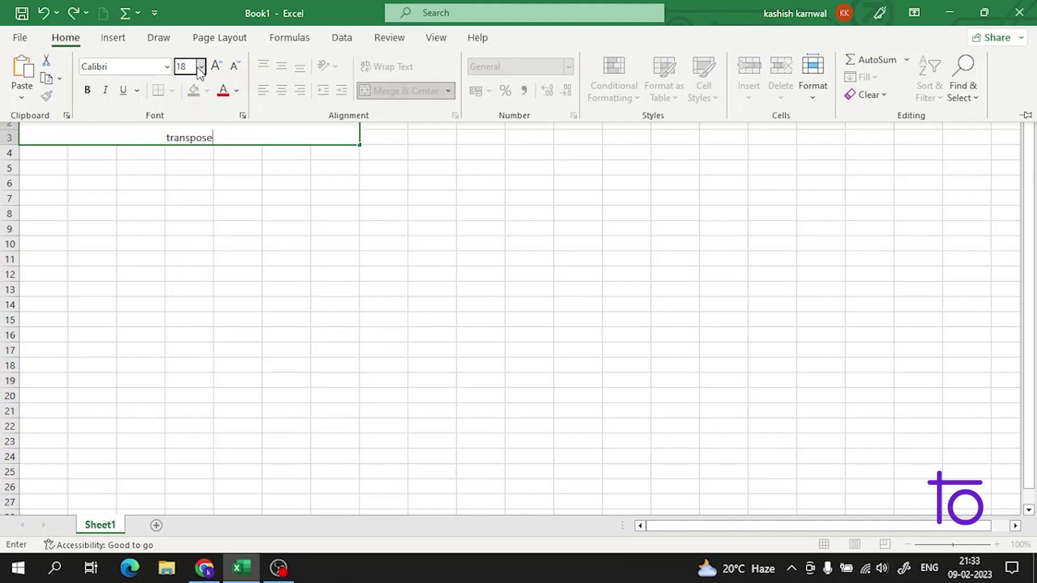
{"action": "left_click", "coordinate": [180, 139]}
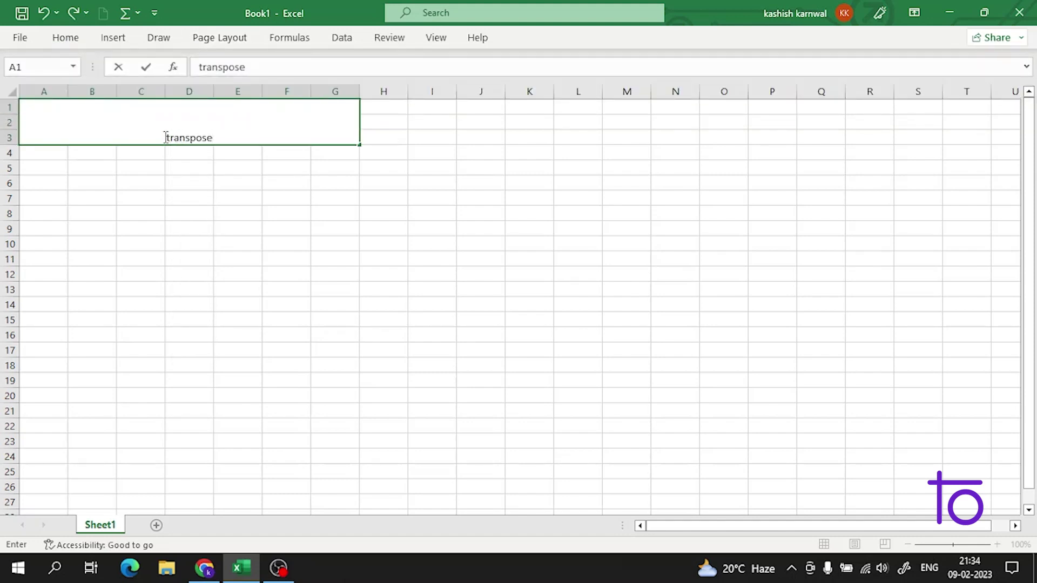
Set the font size of the whole word "transpose" in the title cell to 26.
{"action": "left_click_drag", "start_coordinate": [167, 138], "coordinate": [213, 138]}
{"action": "left_click", "coordinate": [66, 37]}
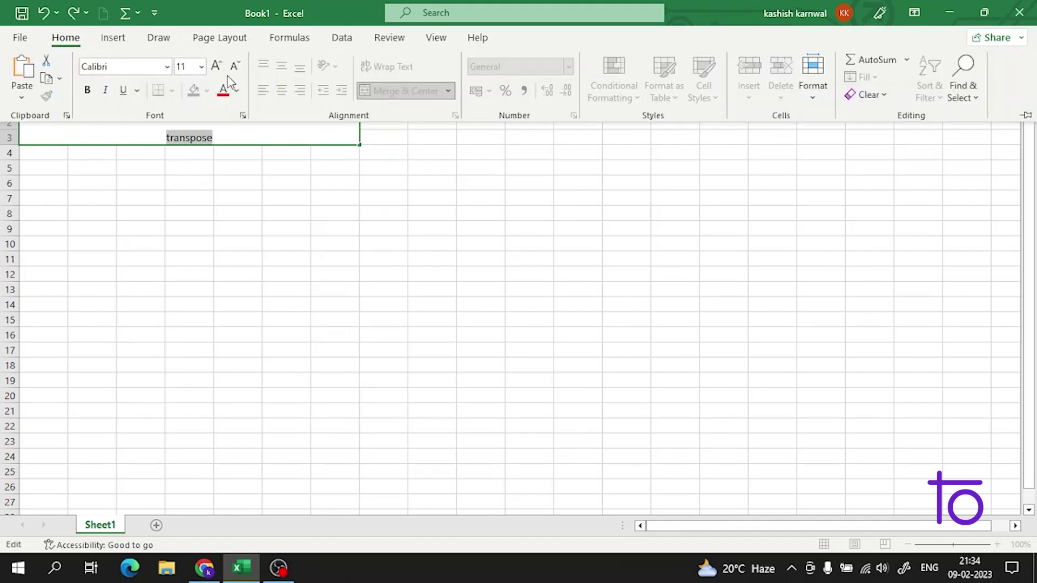
{"action": "left_click", "coordinate": [201, 66]}
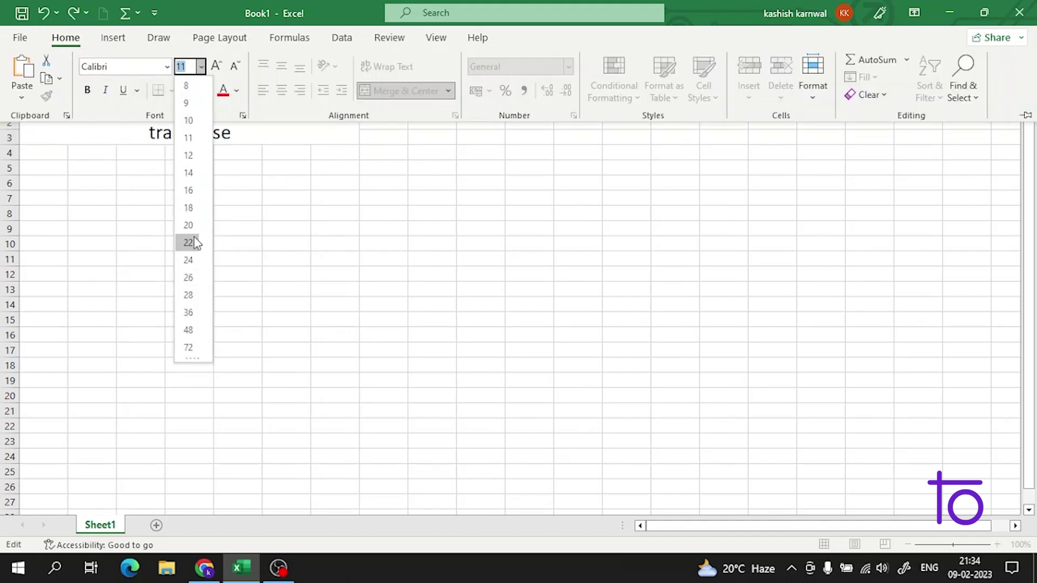
{"action": "left_click", "coordinate": [188, 261]}
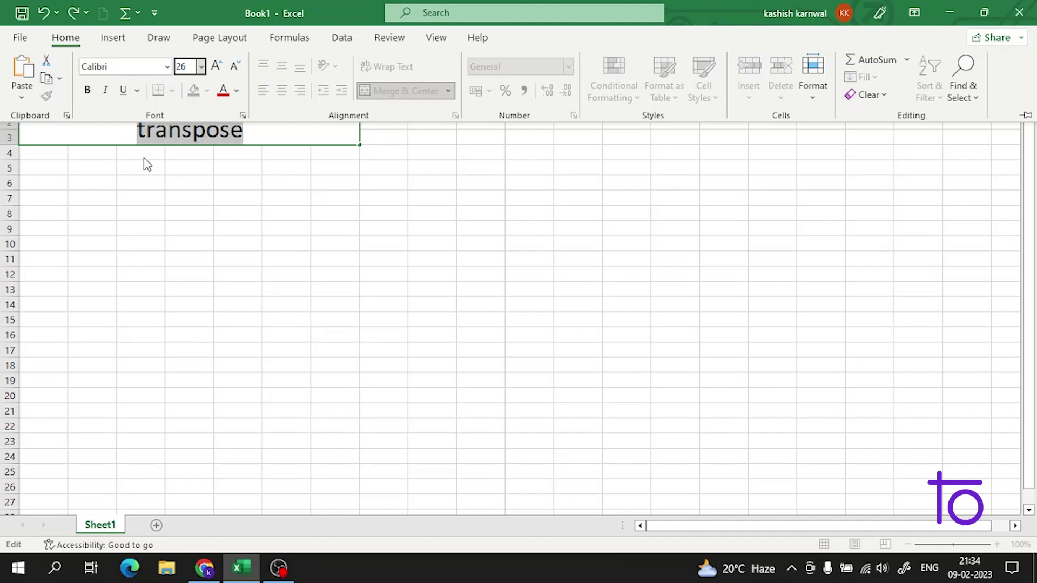
Enter the heading "roll no" in A4 and the numbers 1 through 10 in A5:A14.
{"action": "left_click", "coordinate": [38, 153]}
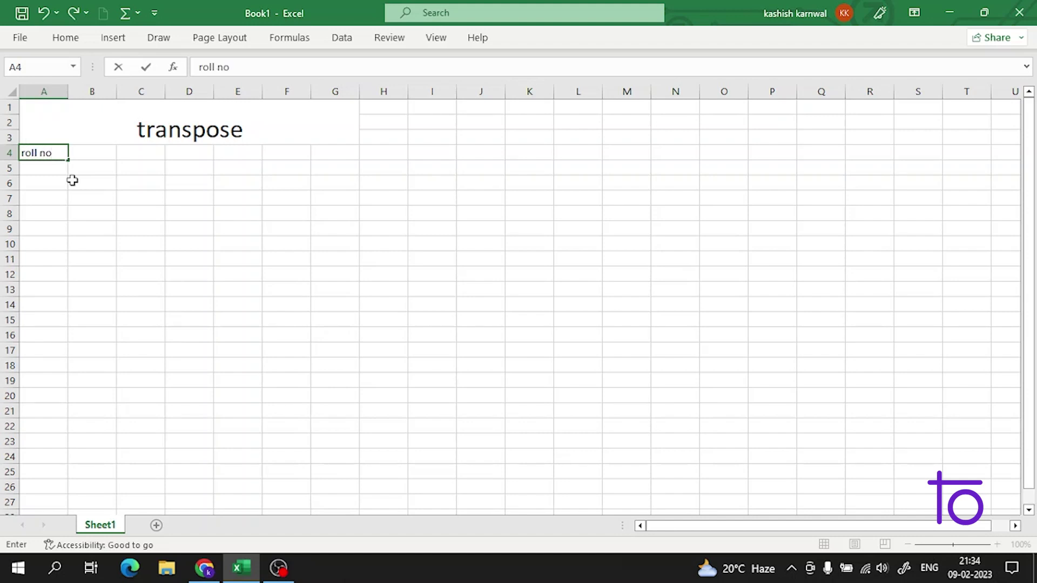
{"action": "key", "text": "Return"}
{"action": "type", "text": "1"}
{"action": "key", "text": "Return"}
{"action": "type", "text": "2"}
{"action": "key", "text": "Return"}
{"action": "type", "text": "3"}
{"action": "key", "text": "Return"}
{"action": "type", "text": "4 "}
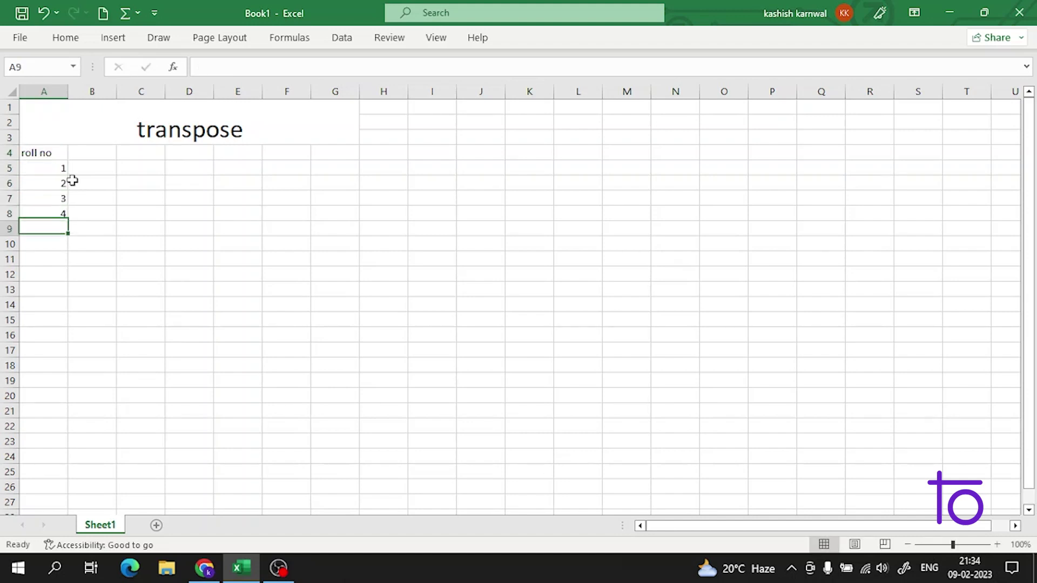
{"action": "type", "text": "5"}
{"action": "key", "text": "Return"}
{"action": "type", "text": "6"}
{"action": "key", "text": "Return"}
{"action": "type", "text": "7"}
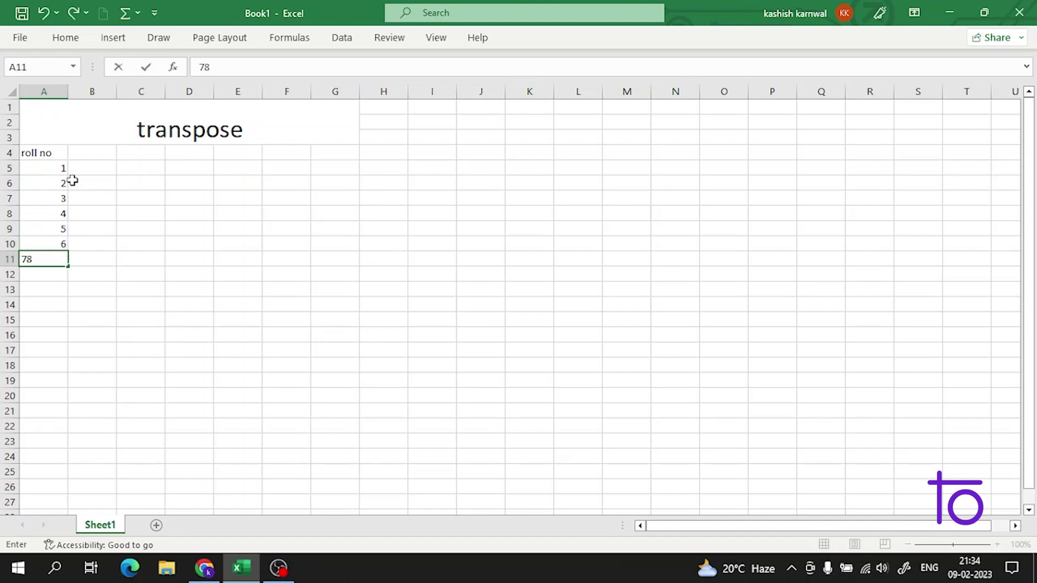
{"action": "key", "text": "Return"}
{"action": "type", "text": "8"}
{"action": "key", "text": "Return"}
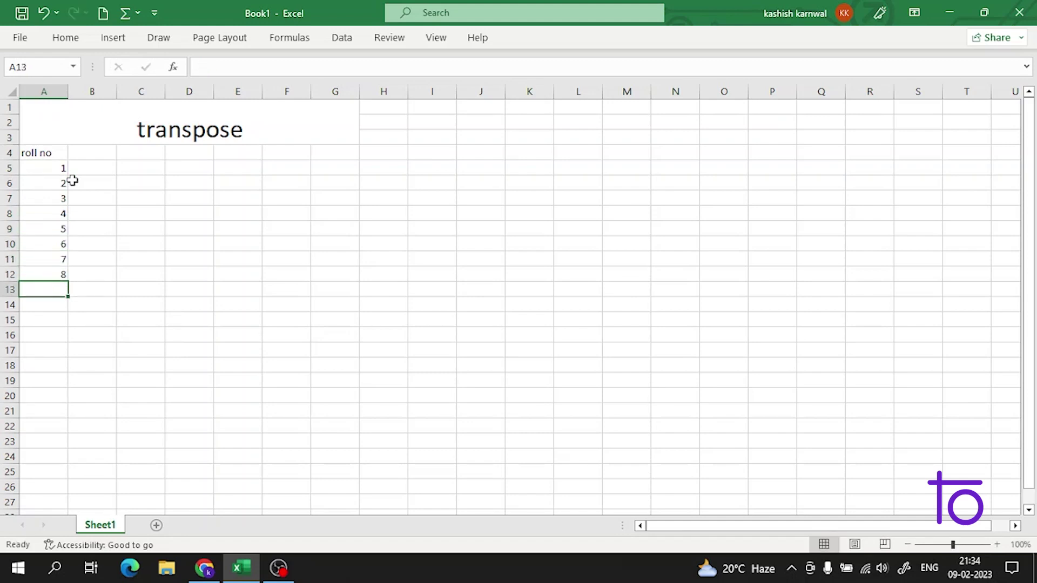
{"action": "type", "text": "9"}
{"action": "key", "text": "Return"}
{"action": "type", "text": "10"}
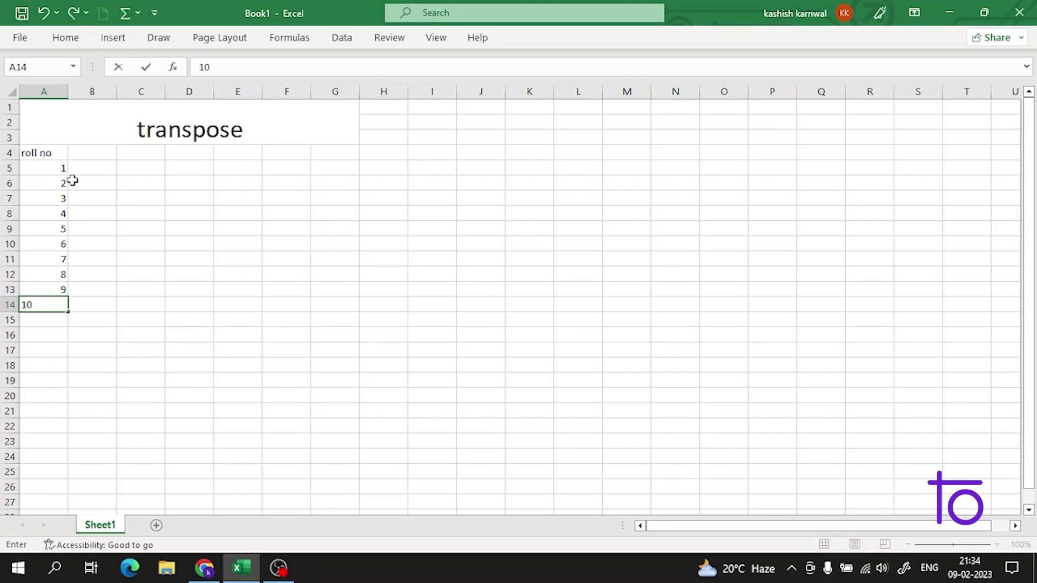
{"action": "key", "text": "Return"}
Enter the heading "ct-1" in B4 and the marks 34, 76, 89, 78, 45, 97, 46, 89, 56, 47 in B5:B14.
{"action": "left_click", "coordinate": [86, 153]}
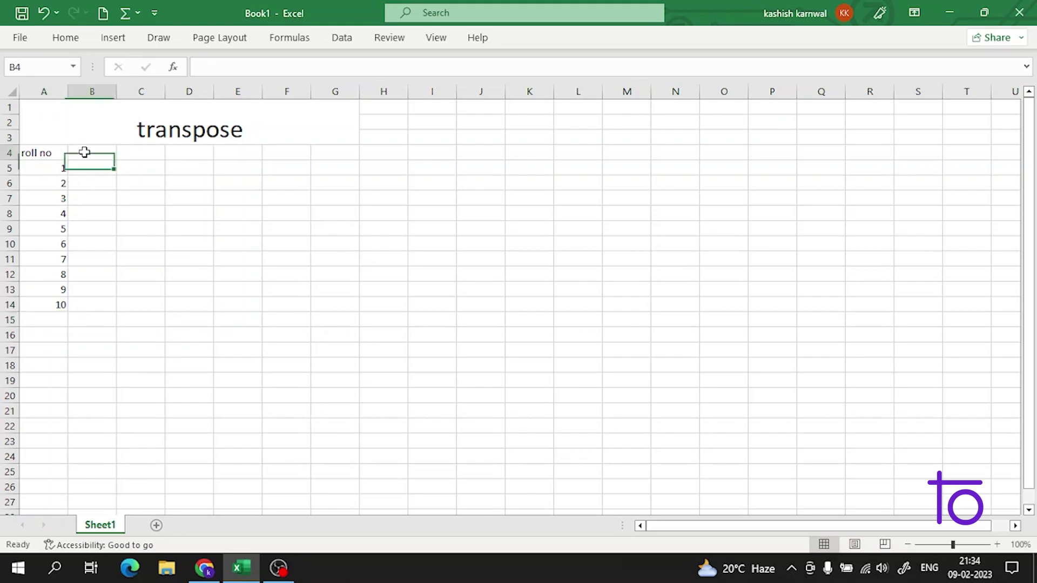
{"action": "double_click", "coordinate": [86, 153]}
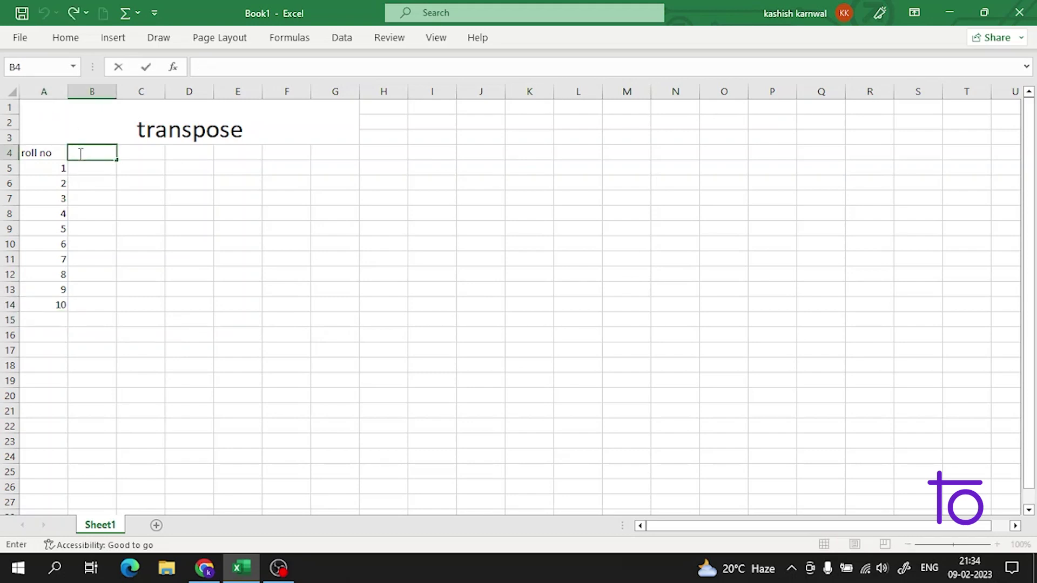
{"action": "type", "text": "ct-1"}
{"action": "key", "text": "Return"}
{"action": "type", "text": "34"}
{"action": "key", "text": "Return"}
{"action": "type", "text": "76"}
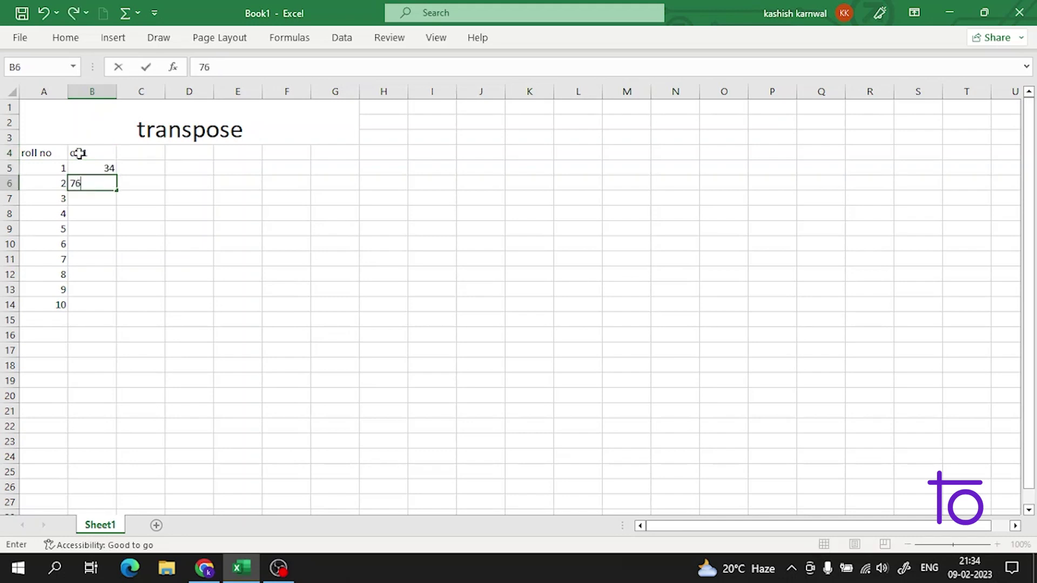
{"action": "key", "text": "Return"}
{"action": "type", "text": "896"}
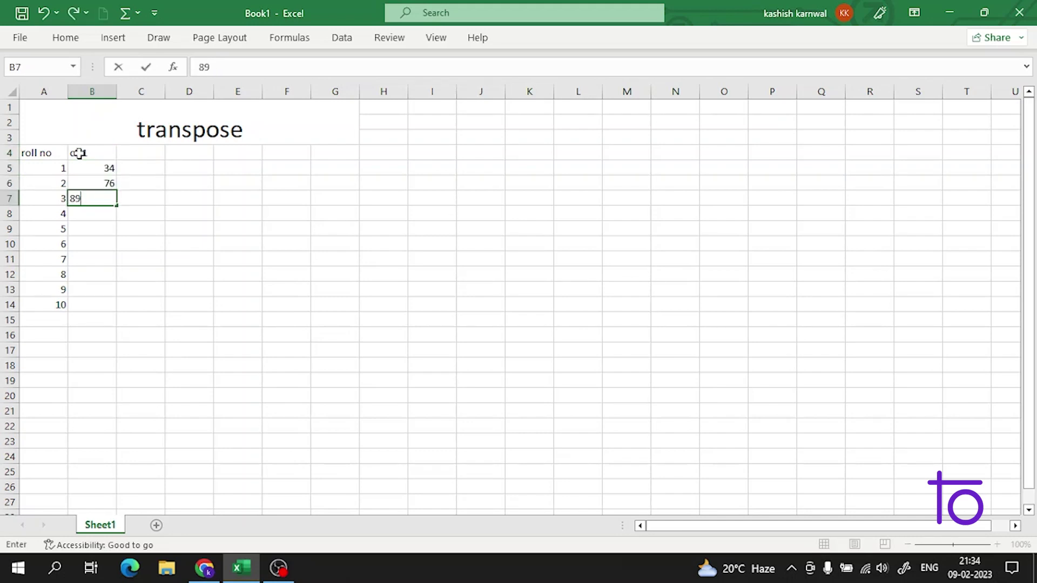
{"action": "key", "text": "Return"}
{"action": "type", "text": "78"}
{"action": "key", "text": "Return"}
{"action": "type", "text": "45"}
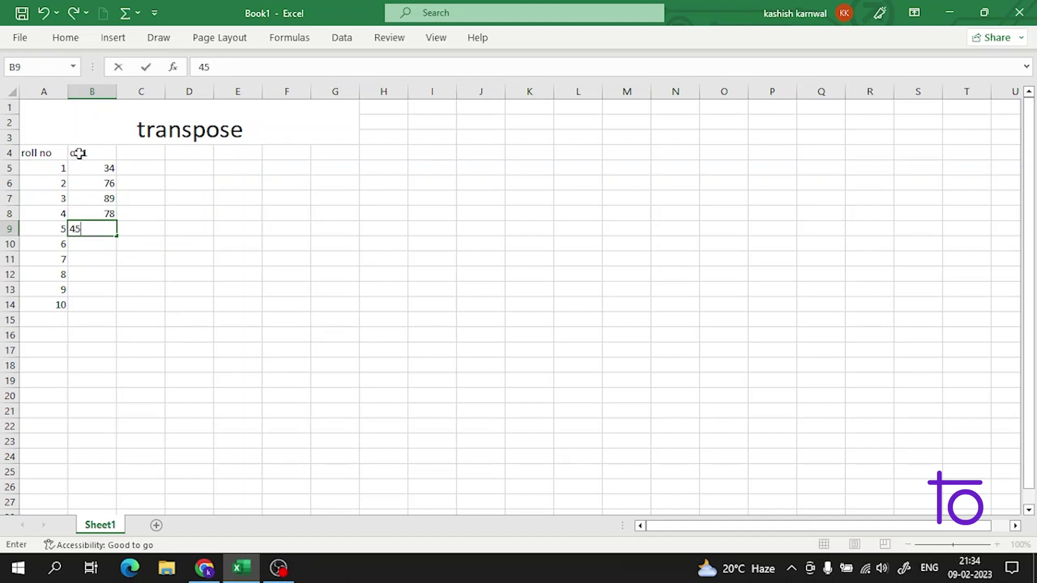
{"action": "key", "text": "Return"}
{"action": "type", "text": "97"}
{"action": "key", "text": "Return"}
{"action": "type", "text": "46"}
{"action": "key", "text": "Return"}
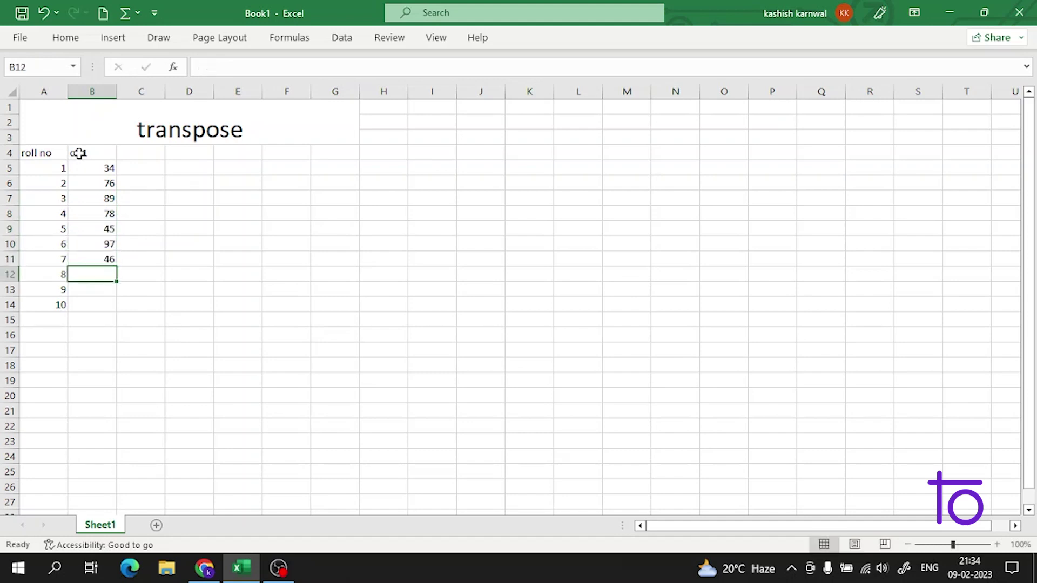
{"action": "type", "text": "890"}
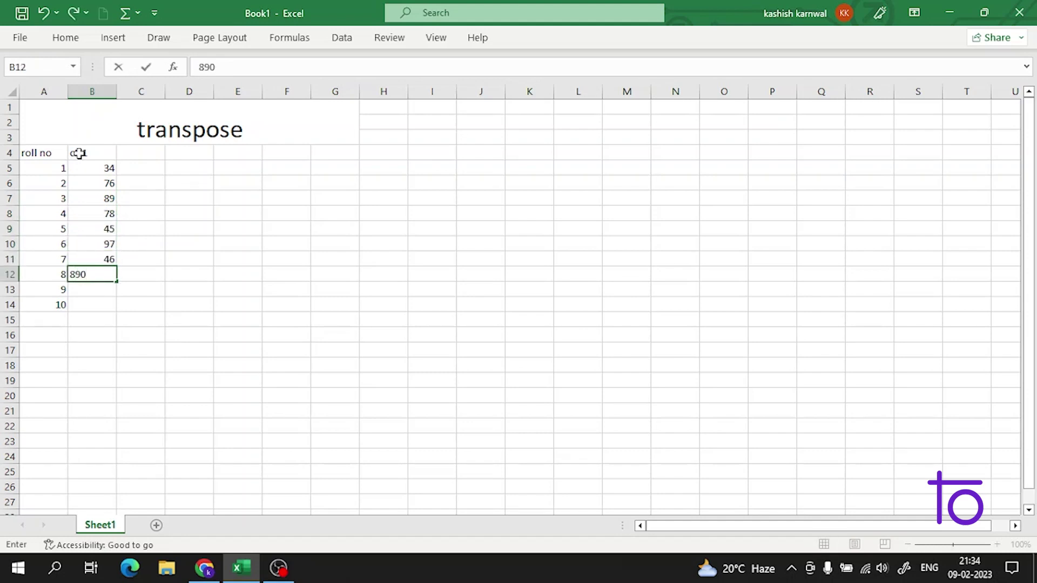
{"action": "key", "text": "Return"}
{"action": "type", "text": "56"}
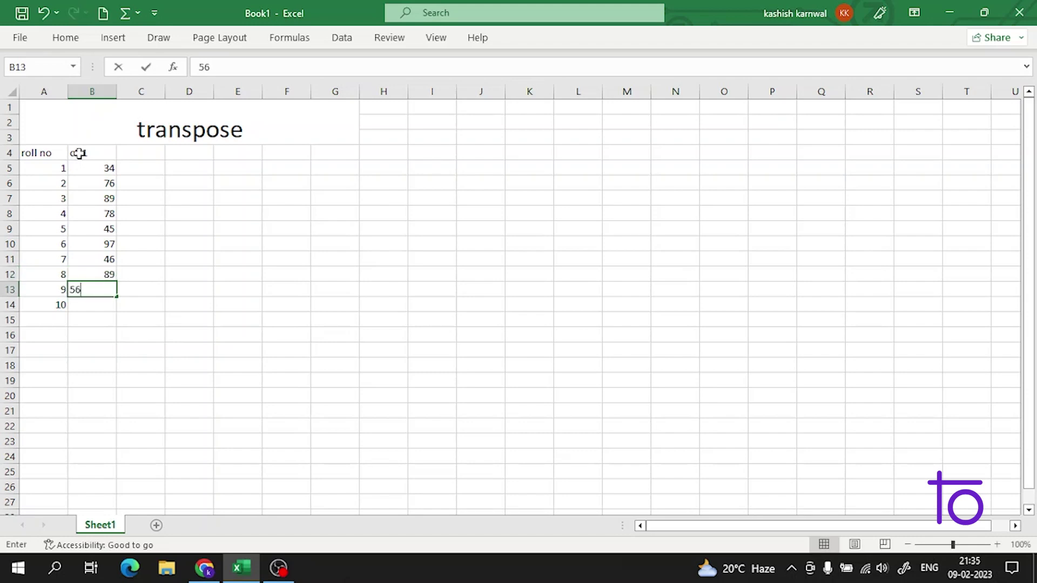
{"action": "key", "text": "Return"}
{"action": "type", "text": "47"}
{"action": "key", "text": "Return"}
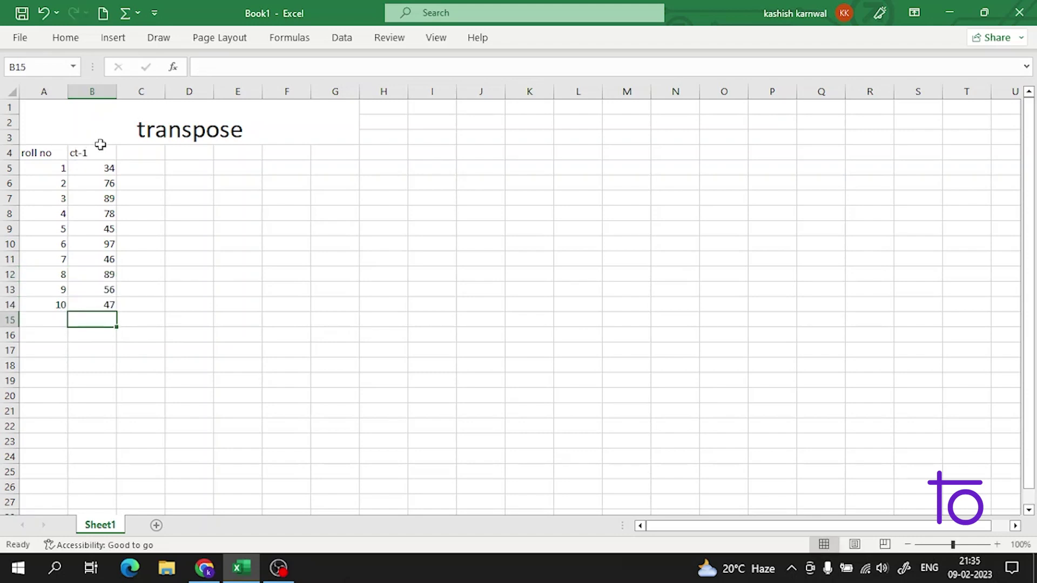
Enter the heading "ct-2" in C4, with 45 in C5 and 8978 in C6.
{"action": "left_click", "coordinate": [155, 154]}
{"action": "type", "text": "ct-2"}
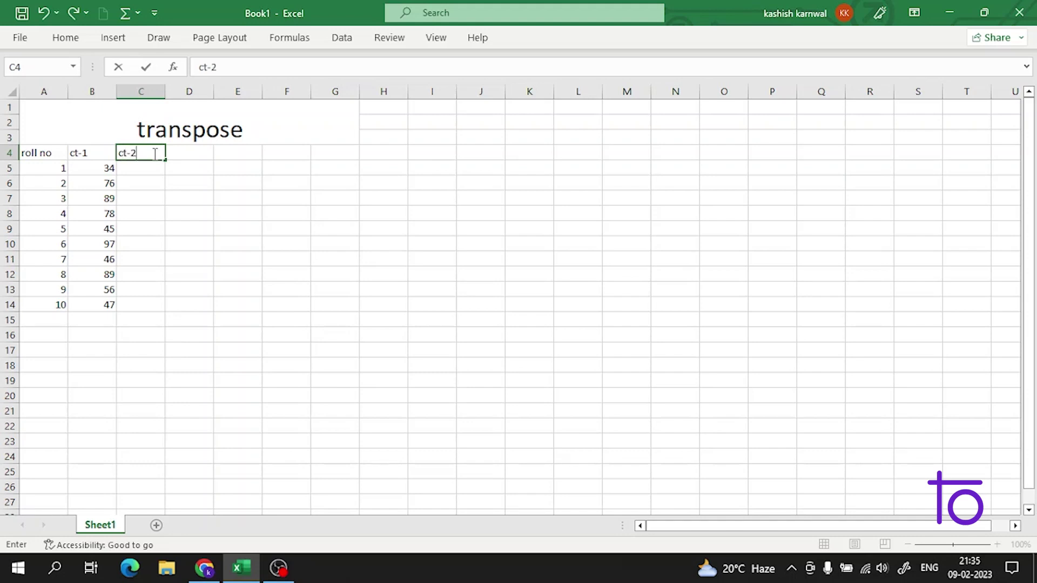
{"action": "key", "text": "Return"}
{"action": "type", "text": "45"}
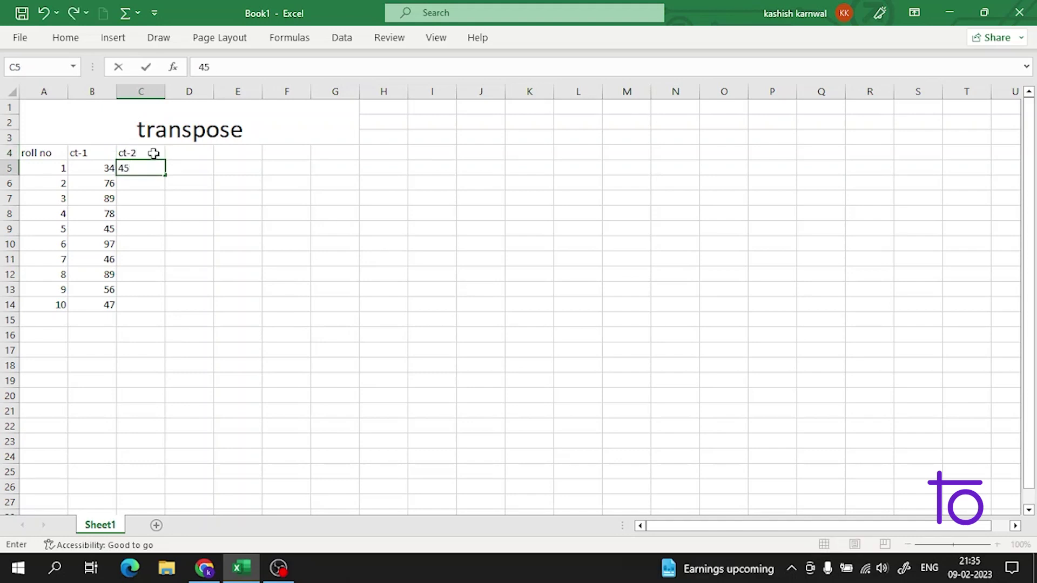
{"action": "key", "text": "Return"}
{"action": "type", "text": "8978"}
{"action": "key", "text": "Return"}
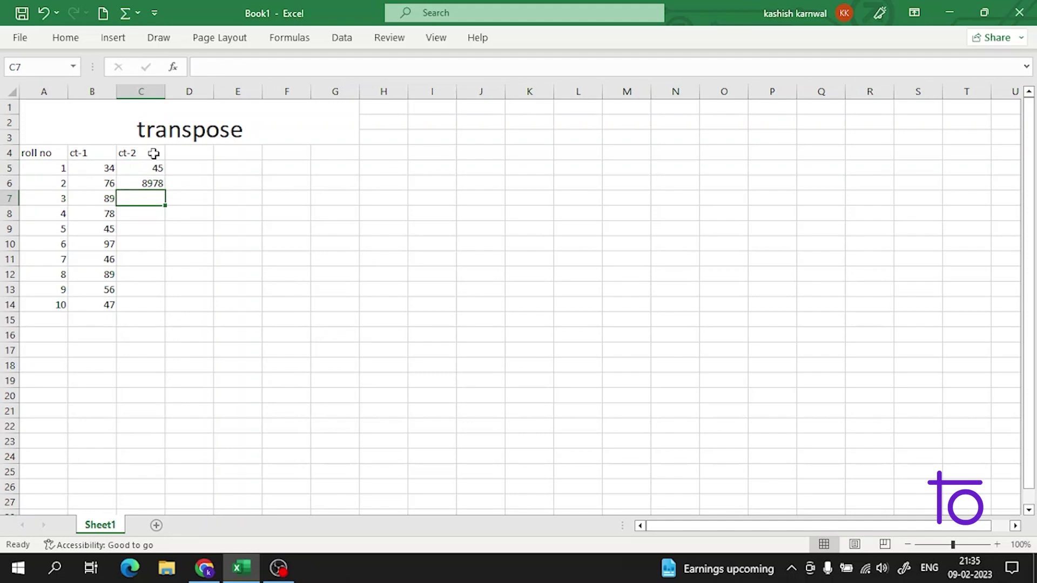
Correct the ct-2 mark for roll no 2 in C6 to 88.
{"action": "double_click", "coordinate": [156, 184]}
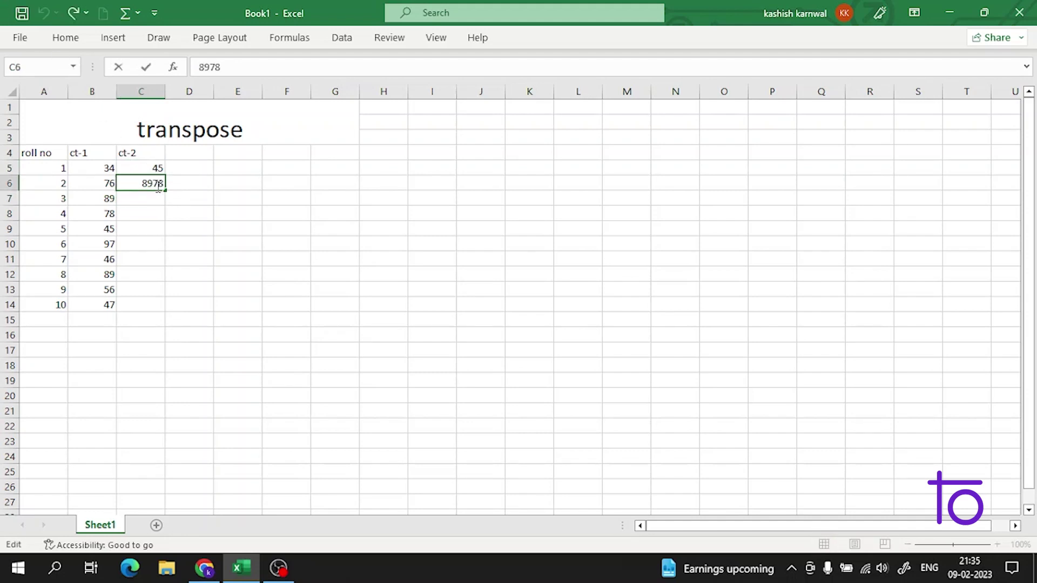
{"action": "key", "text": "BackSpace"}
{"action": "key", "text": "BackSpace"}
{"action": "key", "text": "Return"}
Continue the ct-2 column by entering 45, 34, 978, 67, 56 and 34 in C7:C12.
{"action": "type", "text": "45"}
{"action": "key", "text": "Return"}
{"action": "type", "text": "34"}
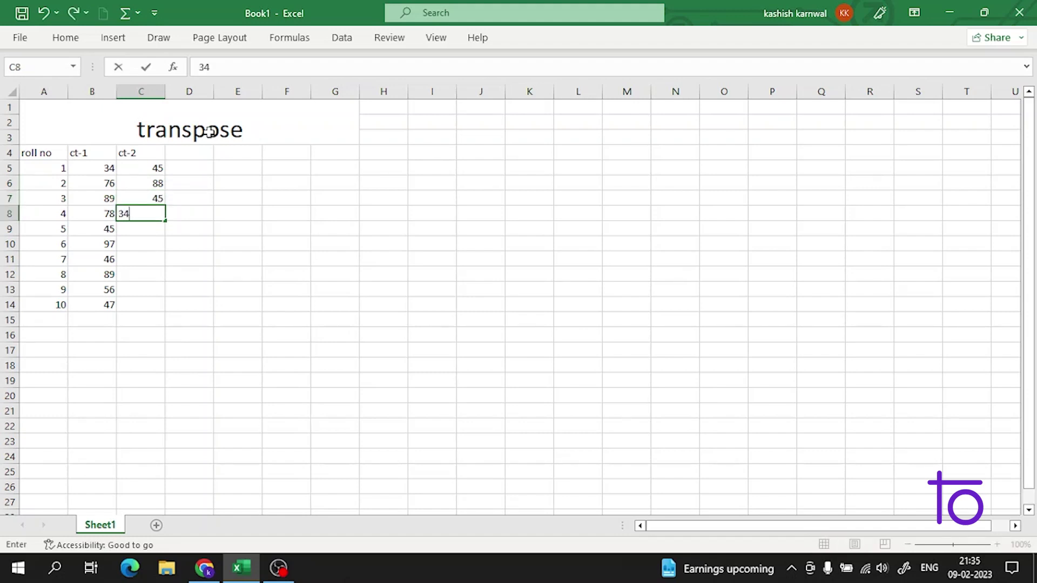
{"action": "key", "text": "Return"}
{"action": "type", "text": "978"}
{"action": "key", "text": "Return"}
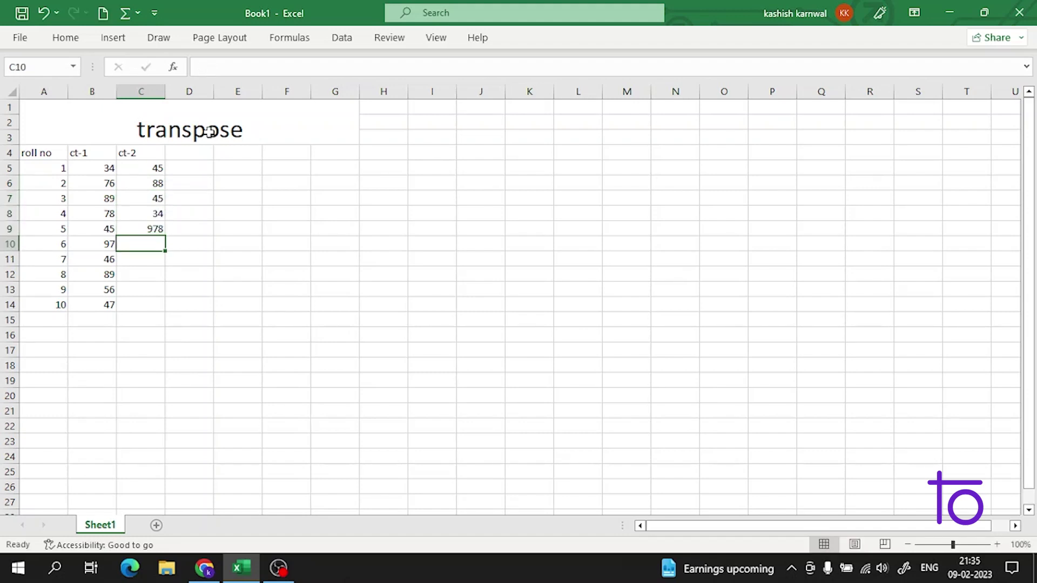
{"action": "type", "text": "67"}
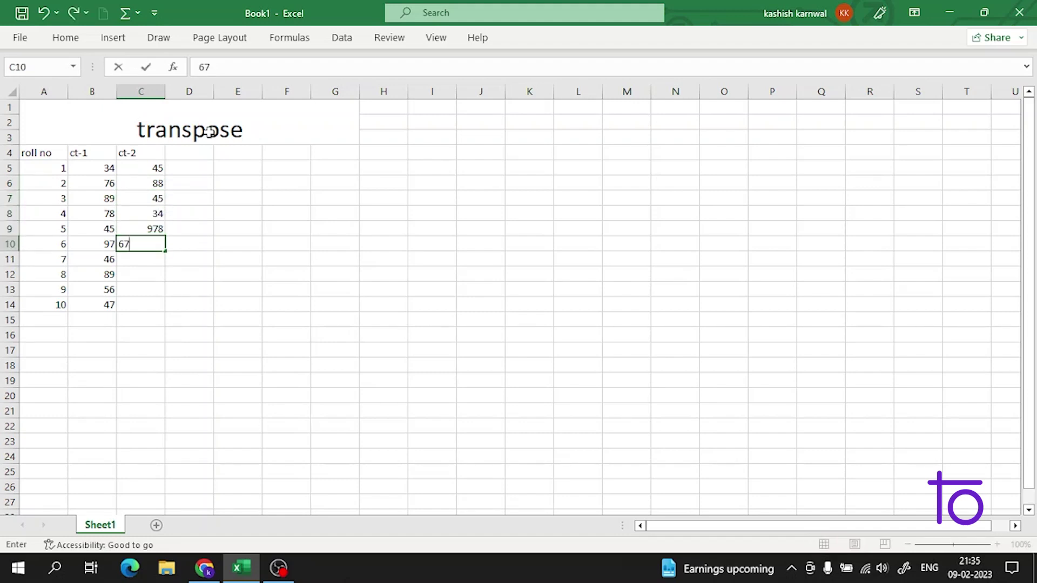
{"action": "key", "text": "Return"}
{"action": "type", "text": "56"}
{"action": "key", "text": "Return"}
{"action": "type", "text": "34"}
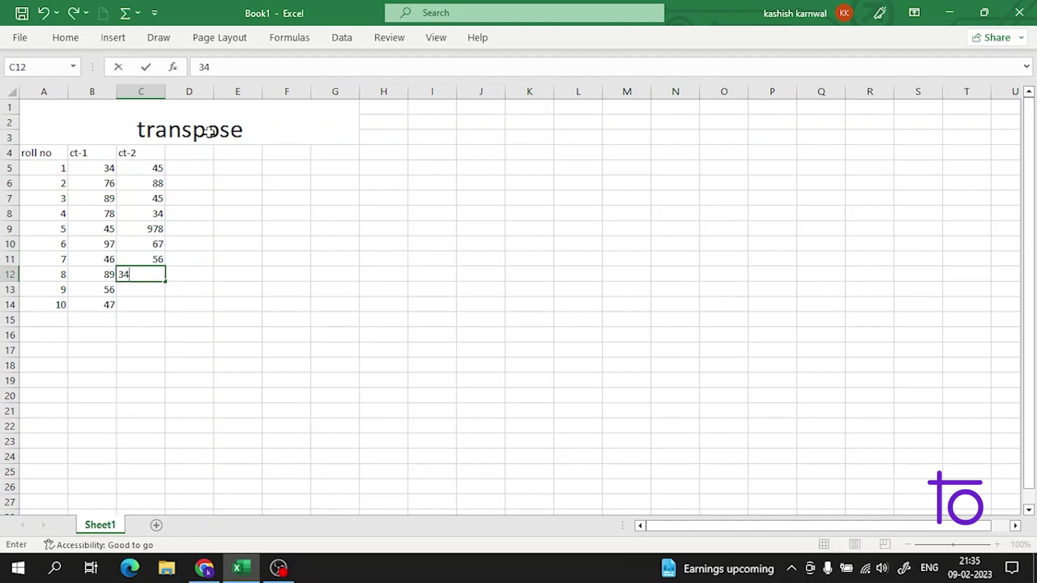
{"action": "key", "text": "Return"}
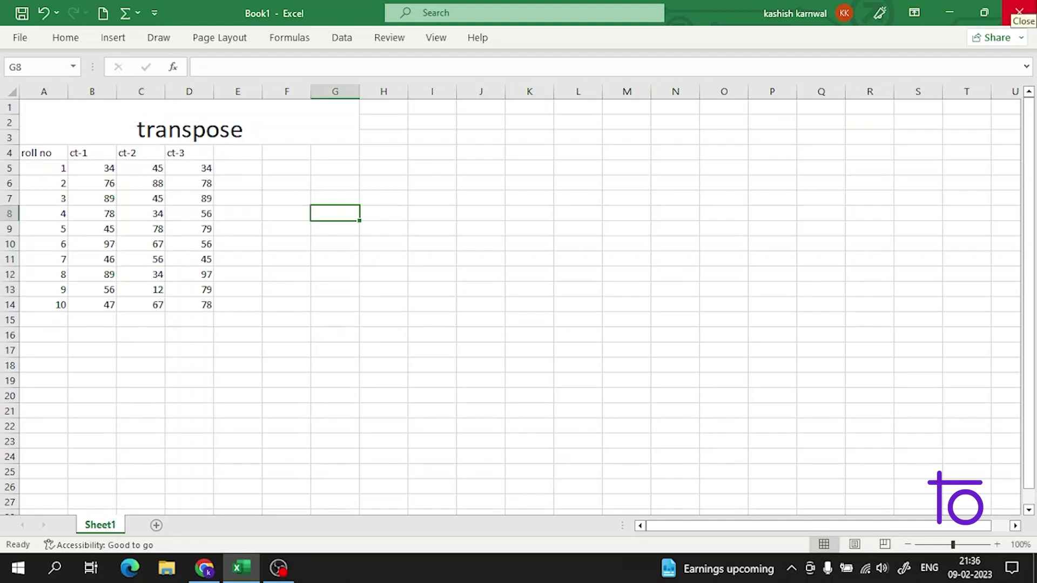
{"action": "left_click", "coordinate": [274, 572]}
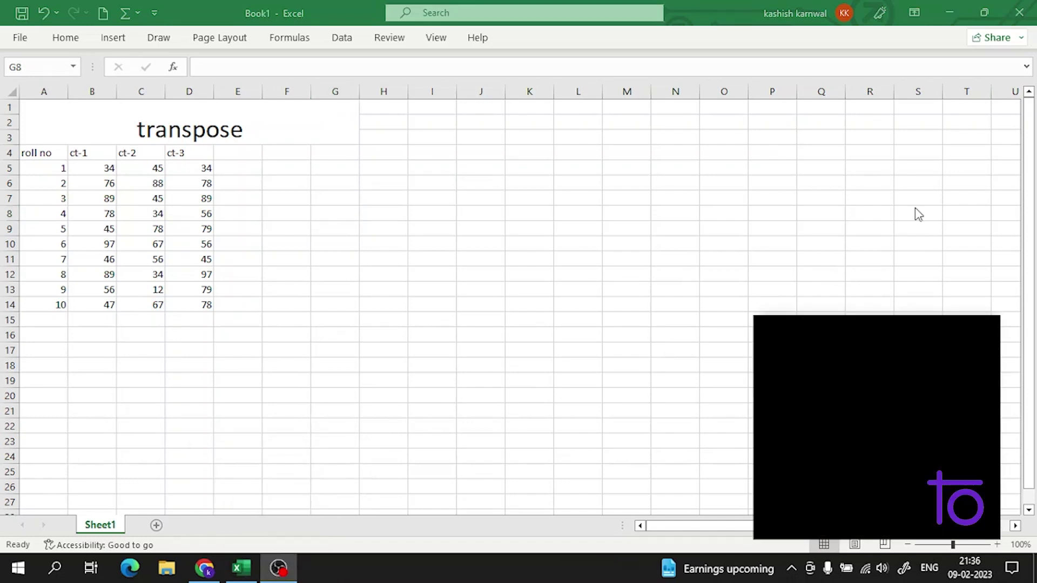
{"action": "left_click", "coordinate": [937, 7]}
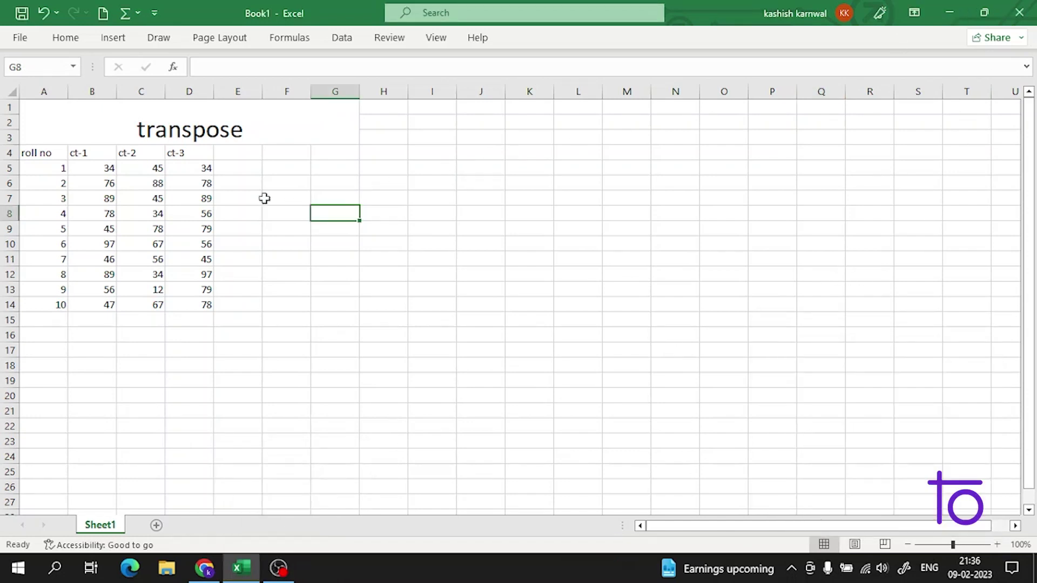
Fill the header row A4:D4 with yellow.
{"action": "left_click", "coordinate": [264, 198]}
{"action": "left_click", "coordinate": [56, 152]}
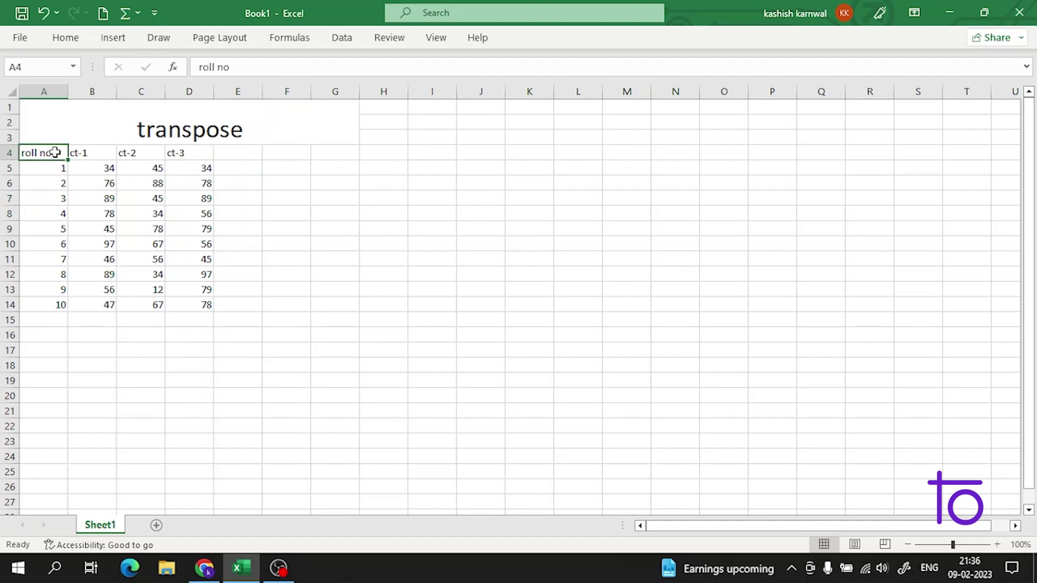
{"action": "left_click_drag", "start_coordinate": [55, 153], "coordinate": [174, 152]}
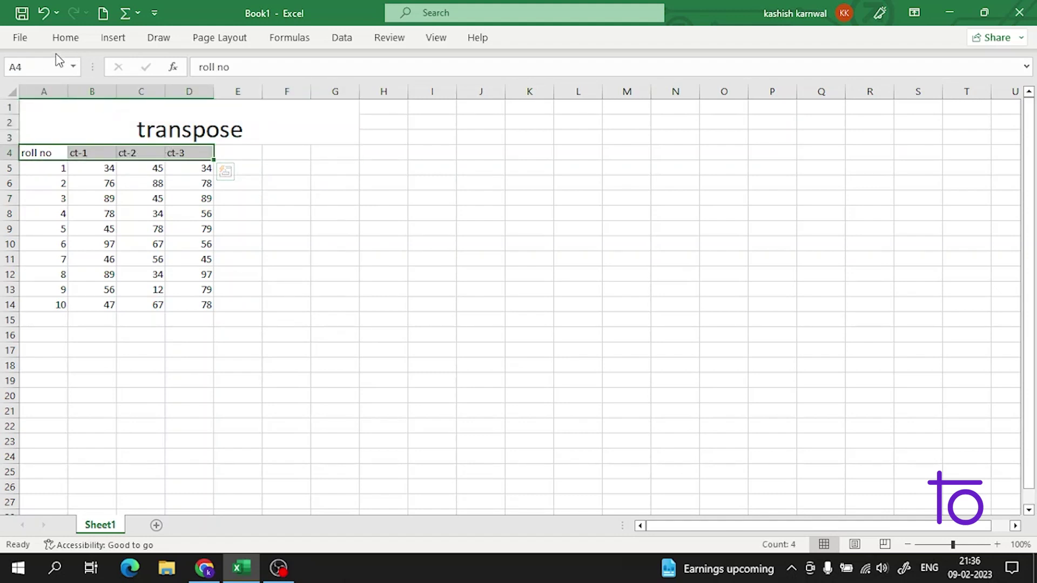
{"action": "left_click", "coordinate": [66, 38]}
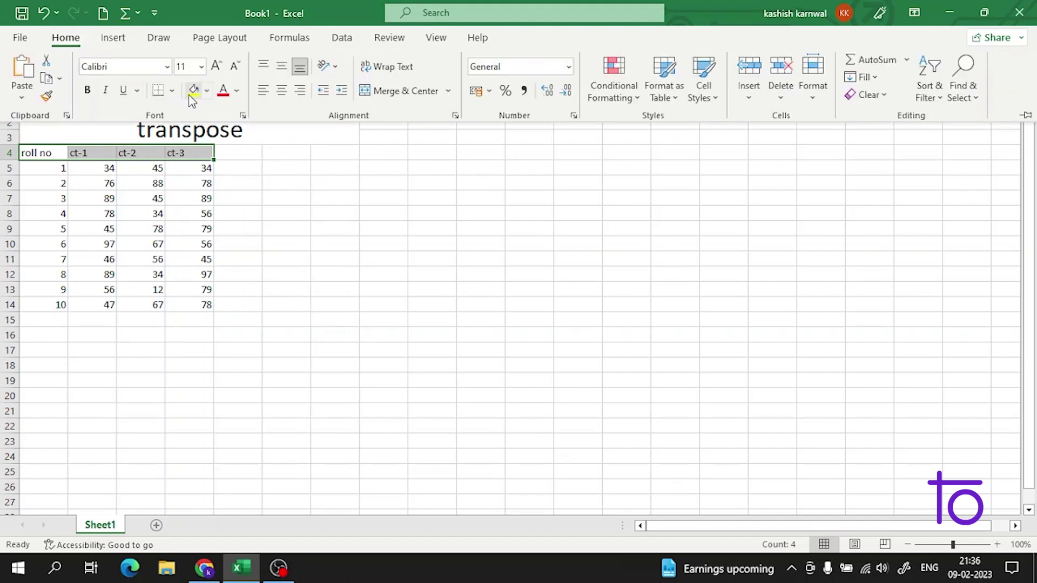
{"action": "left_click", "coordinate": [193, 90]}
{"action": "left_click", "coordinate": [297, 232]}
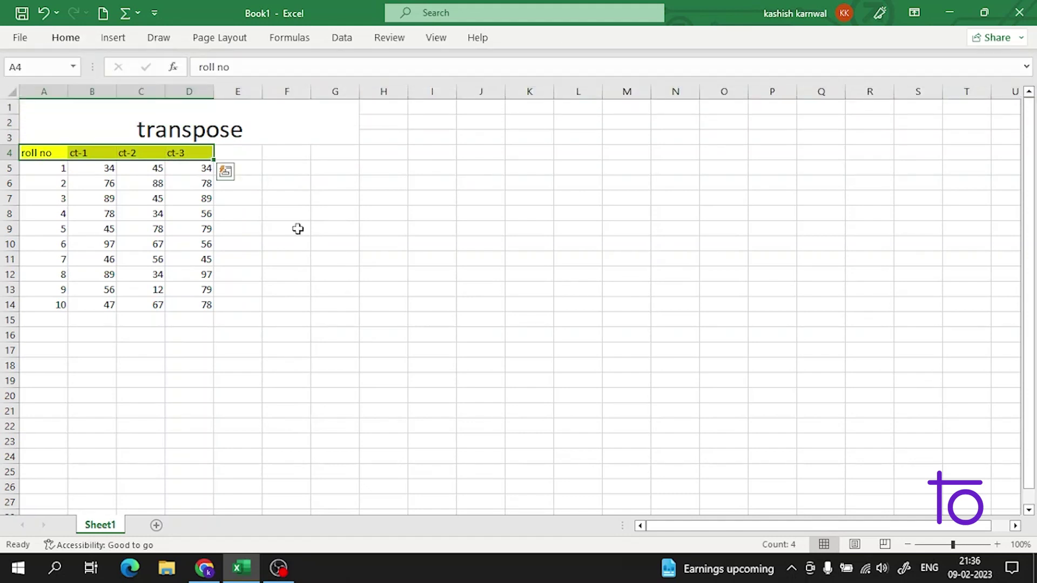
{"action": "left_click", "coordinate": [295, 259]}
Fill the roll number cells A5:A14 with the standard light green colour.
{"action": "key", "text": "ctrl+Home"}
{"action": "left_click_drag", "start_coordinate": [54, 167], "coordinate": [63, 301]}
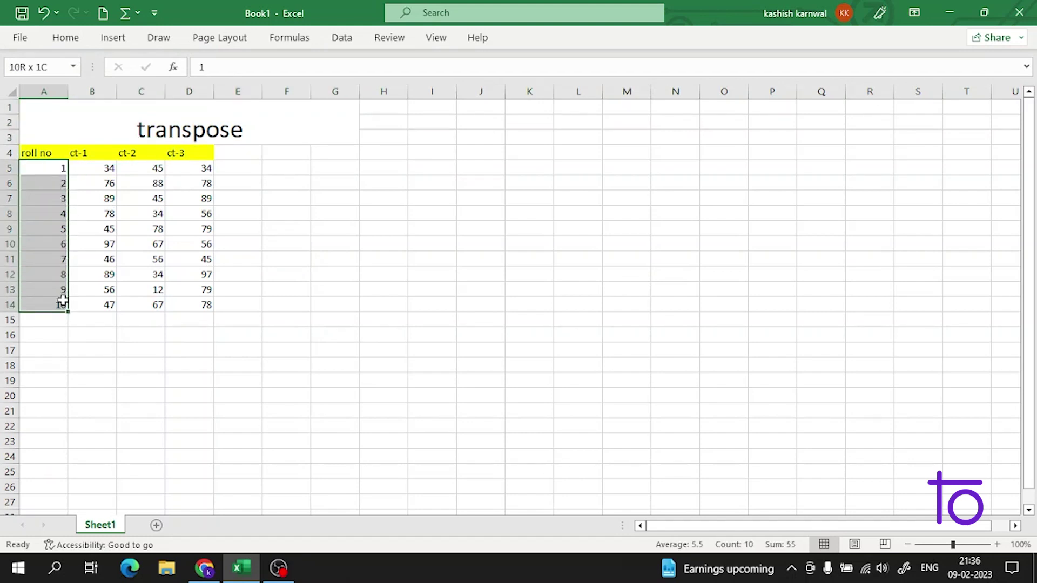
{"action": "left_click", "coordinate": [66, 38]}
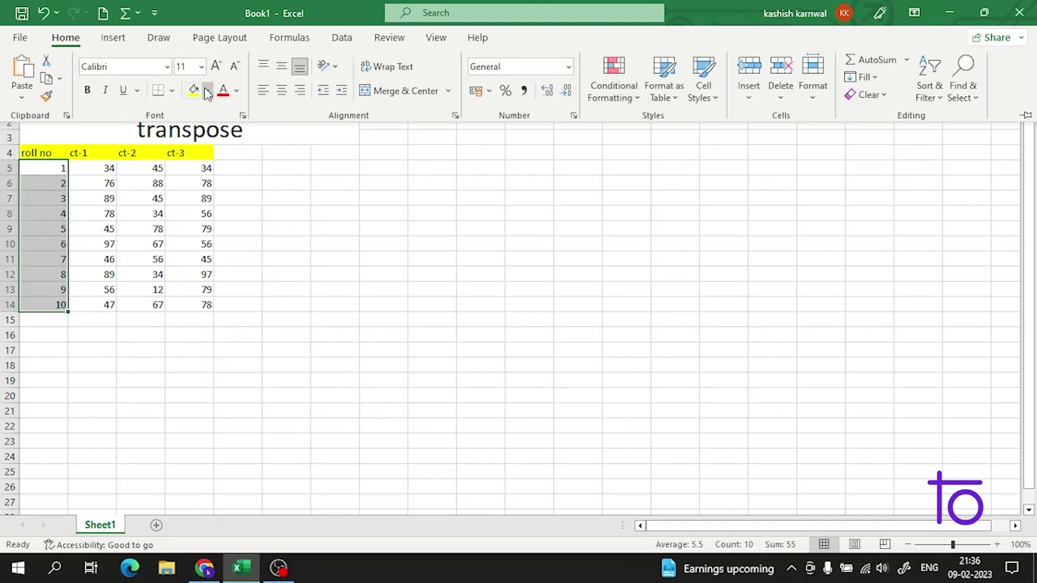
{"action": "left_click", "coordinate": [207, 90]}
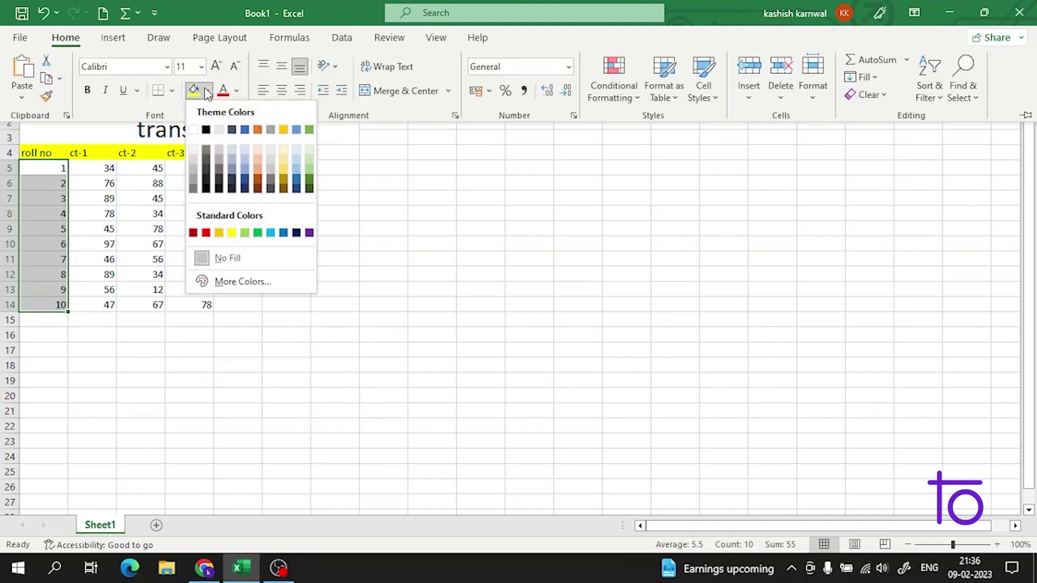
{"action": "left_click", "coordinate": [243, 236]}
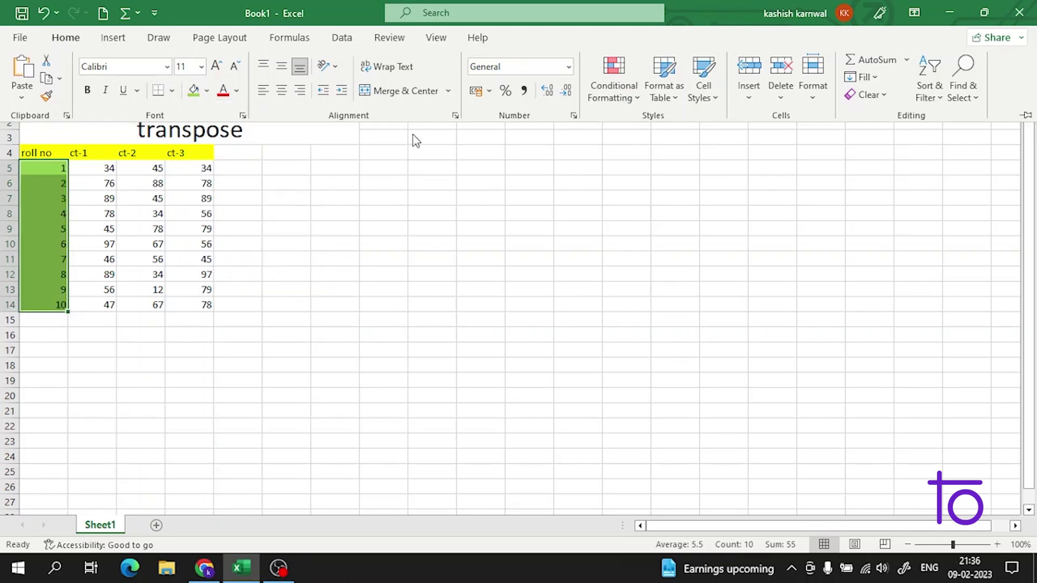
{"action": "left_click", "coordinate": [385, 192]}
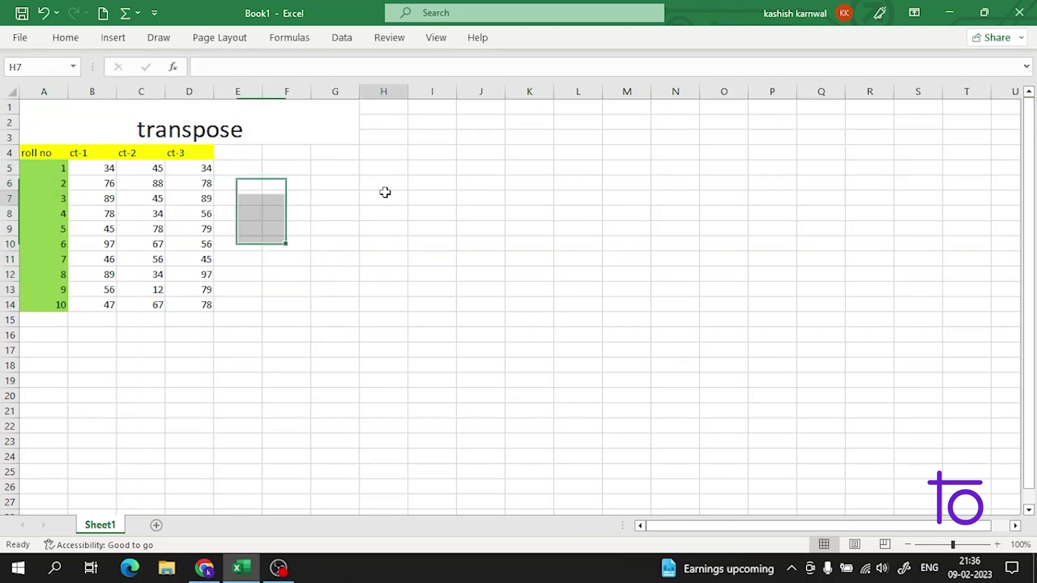
Copy the table headings in A4:D4.
{"action": "left_click", "coordinate": [52, 155]}
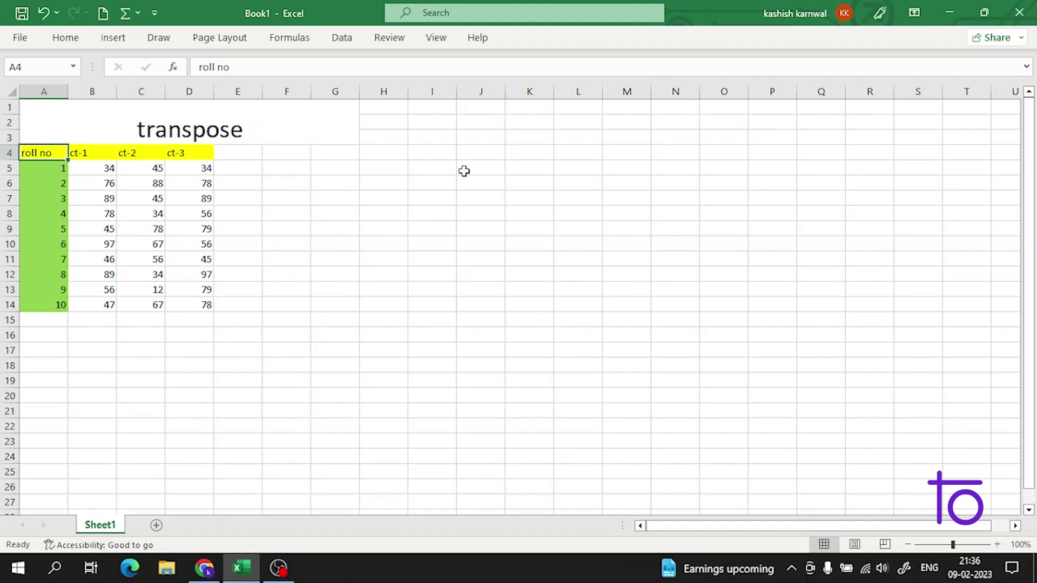
{"action": "double_click", "coordinate": [143, 130]}
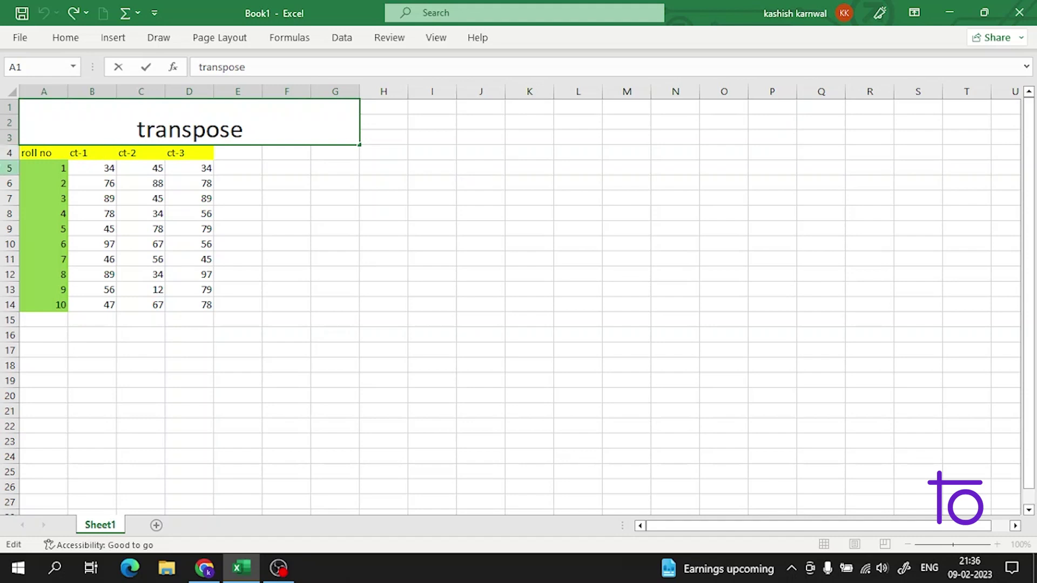
{"action": "left_click_drag", "start_coordinate": [45, 152], "coordinate": [180, 151]}
{"action": "key", "text": "ctrl+c"}
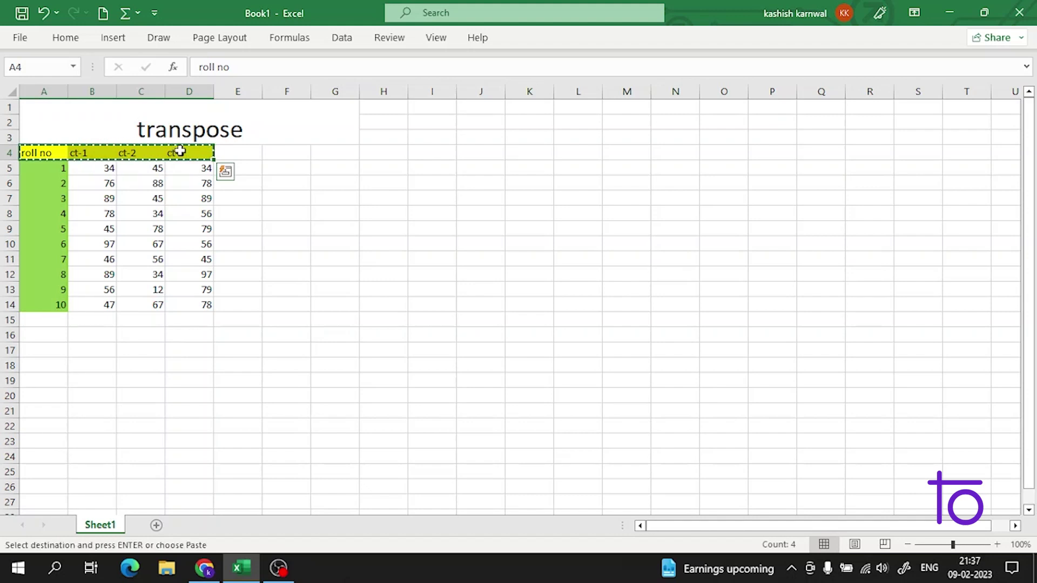
Paste the copied headings vertically from K1 using Paste Special with Transpose, and end the copy mode.
{"action": "left_click", "coordinate": [532, 107]}
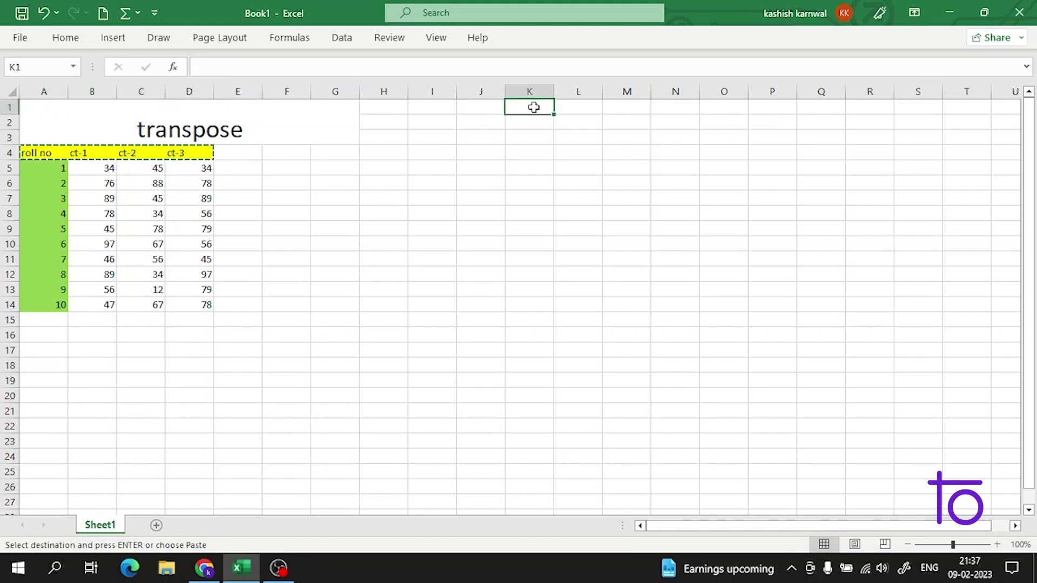
{"action": "right_click", "coordinate": [533, 107]}
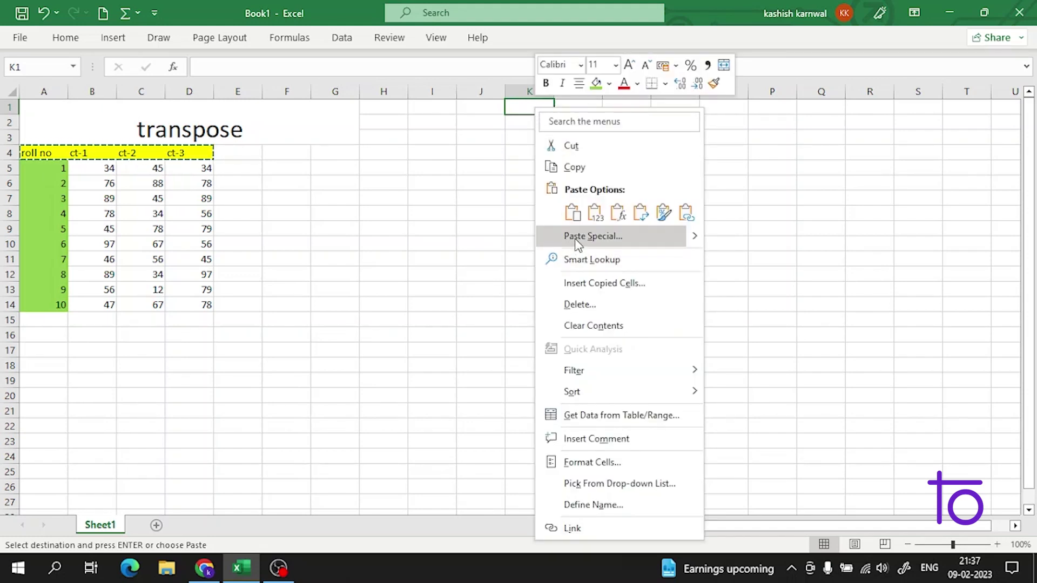
{"action": "left_click", "coordinate": [685, 236]}
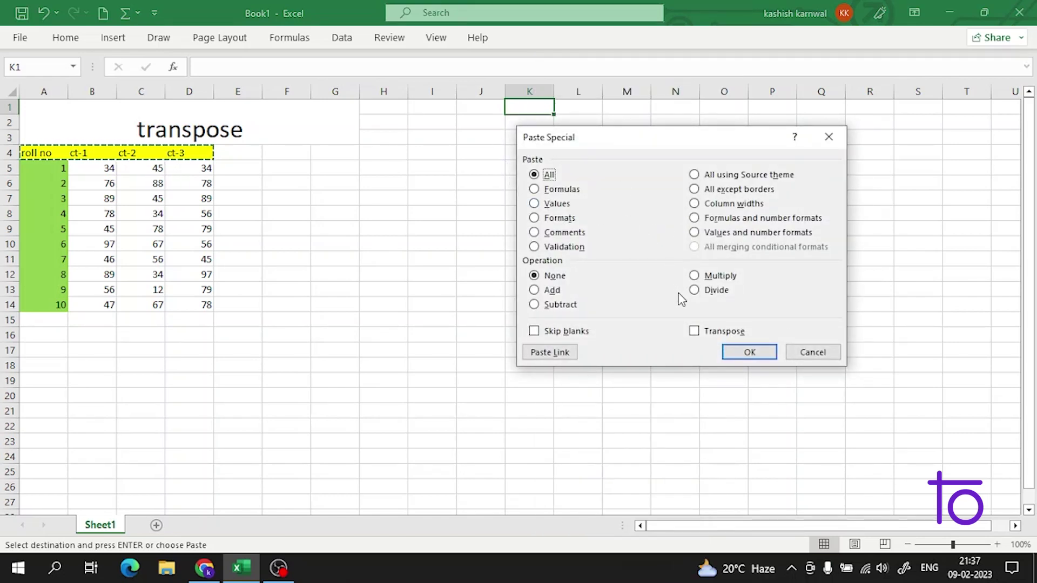
{"action": "left_click", "coordinate": [695, 332]}
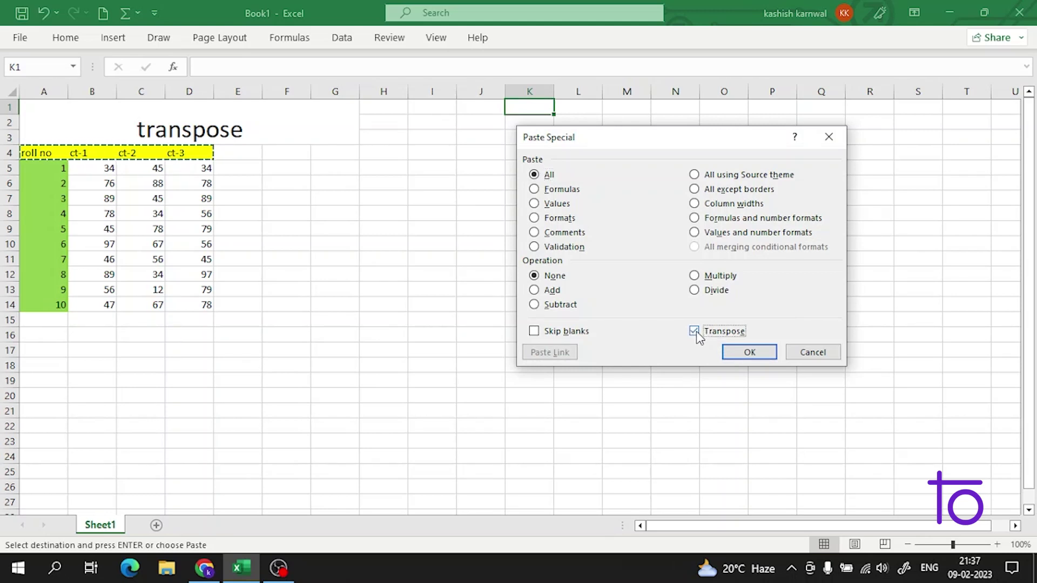
{"action": "left_click", "coordinate": [736, 348]}
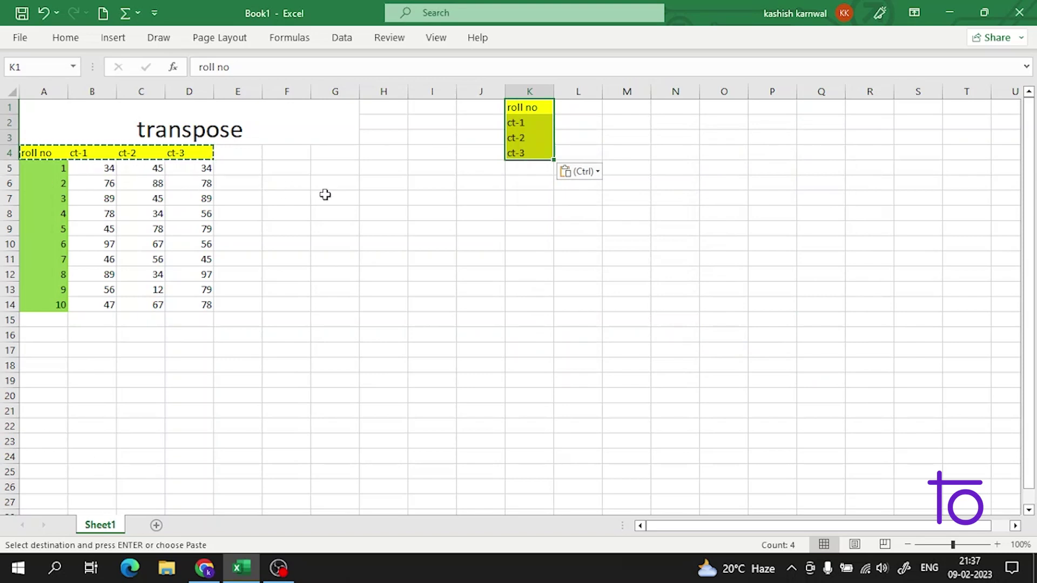
{"action": "left_click", "coordinate": [326, 195]}
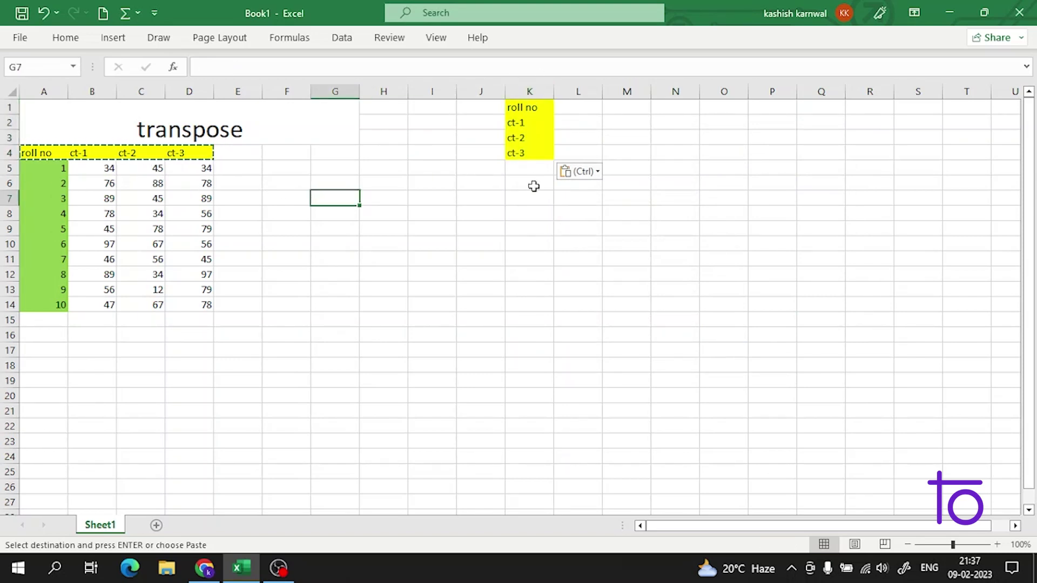
{"action": "left_click", "coordinate": [516, 227]}
{"action": "left_click", "coordinate": [357, 260]}
{"action": "key", "text": "Escape"}
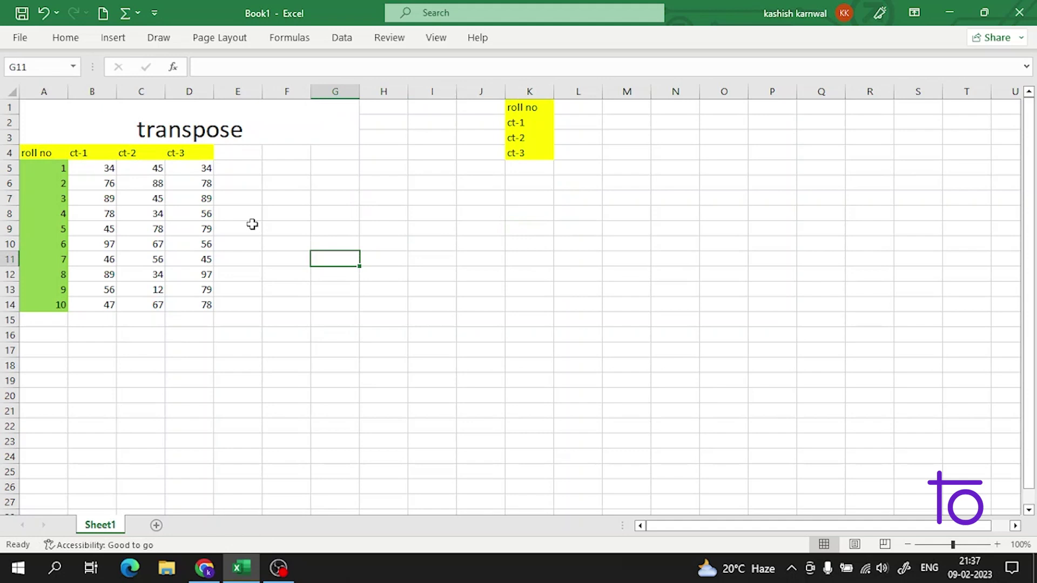
Change the heading in C4 to "ct-4", compare it with the pasted heading in K3, and restore C4 to "ct-2".
{"action": "double_click", "coordinate": [140, 155]}
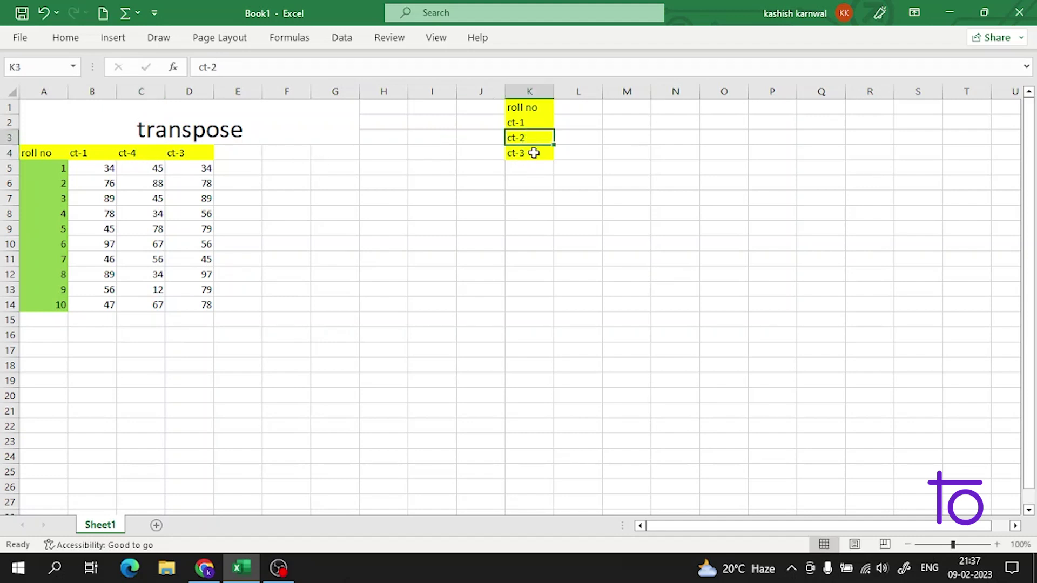
{"action": "double_click", "coordinate": [139, 153]}
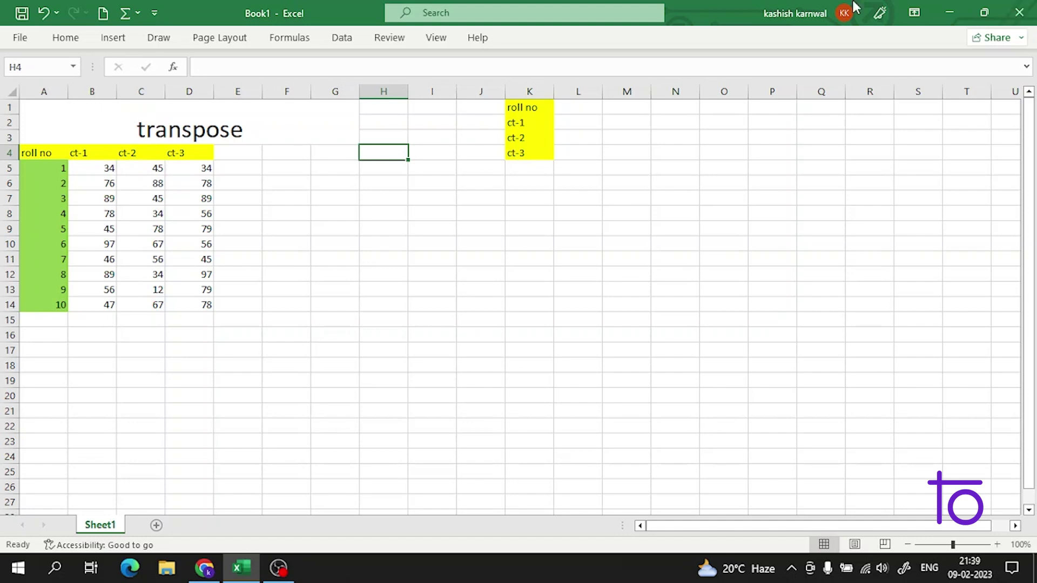
Check how many rows and columns the roll no 1 record in A5:D5 spans.
{"action": "left_click", "coordinate": [43, 168]}
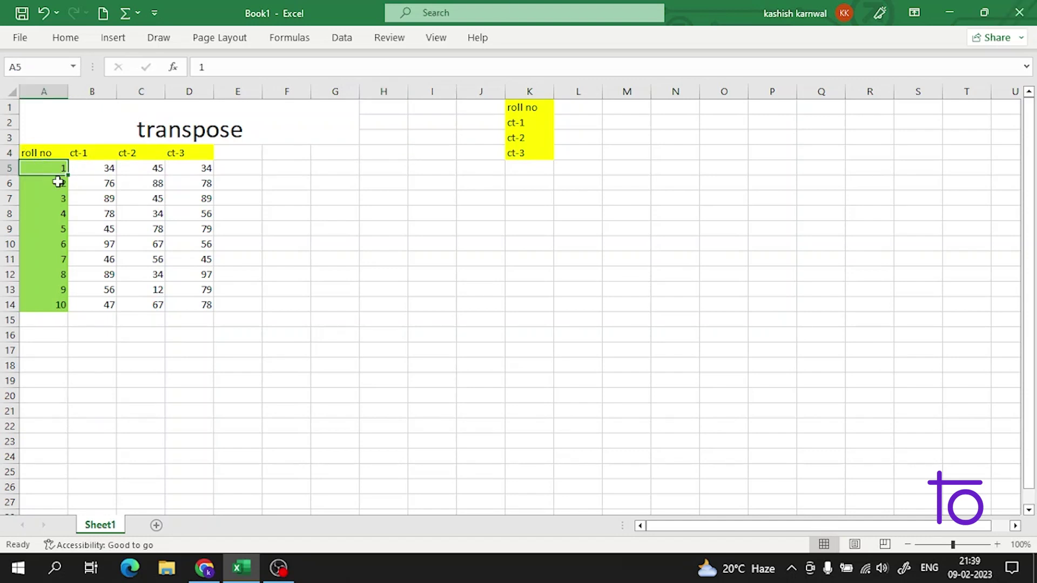
{"action": "left_click", "coordinate": [50, 199]}
{"action": "left_click", "coordinate": [78, 170]}
{"action": "left_click", "coordinate": [42, 169]}
{"action": "left_click_drag", "start_coordinate": [56, 168], "coordinate": [346, 105]}
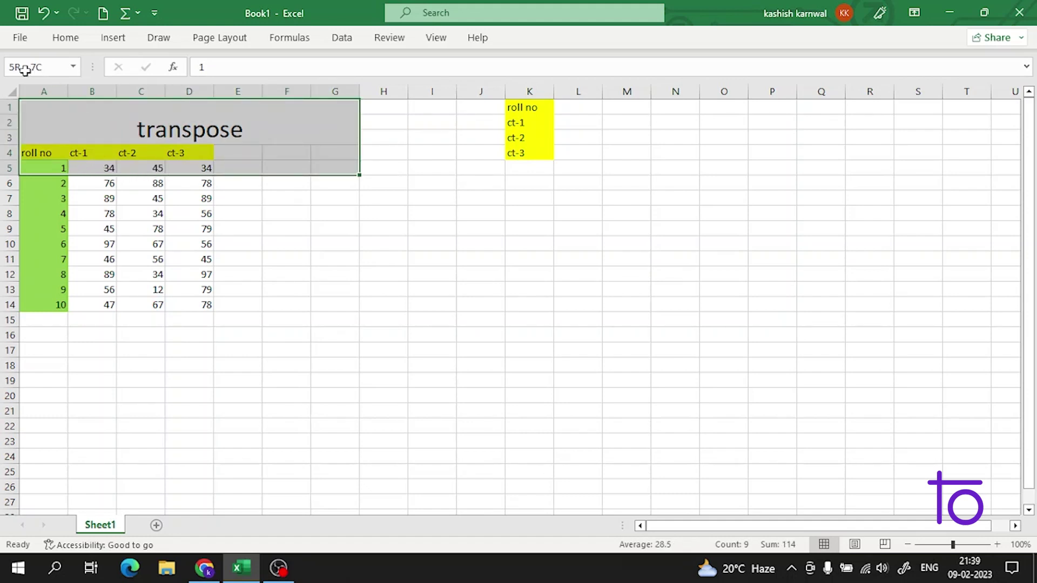
{"action": "left_click_drag", "start_coordinate": [57, 168], "coordinate": [182, 172]}
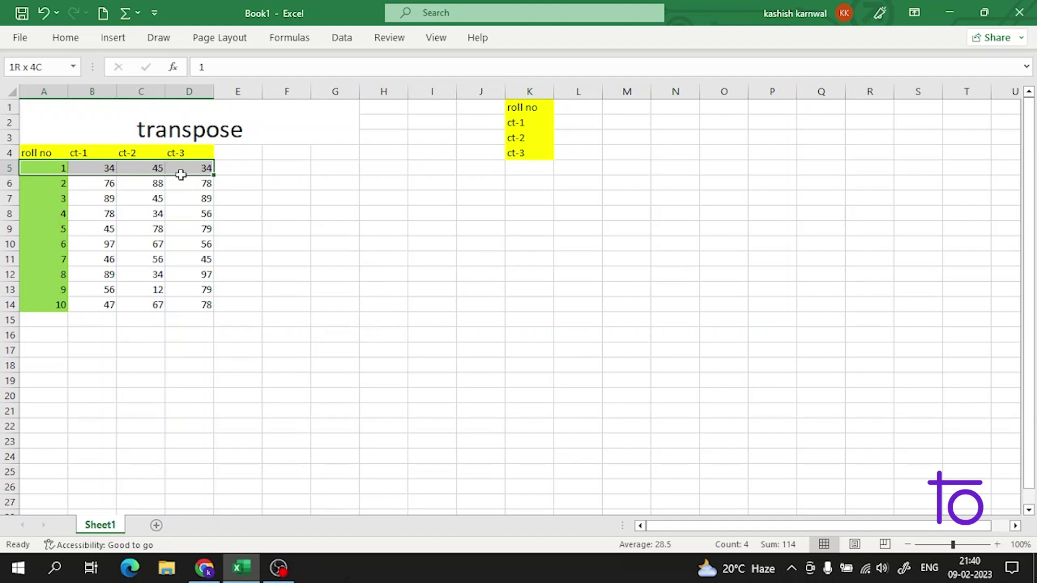
{"action": "left_click_drag", "start_coordinate": [181, 174], "coordinate": [183, 179]}
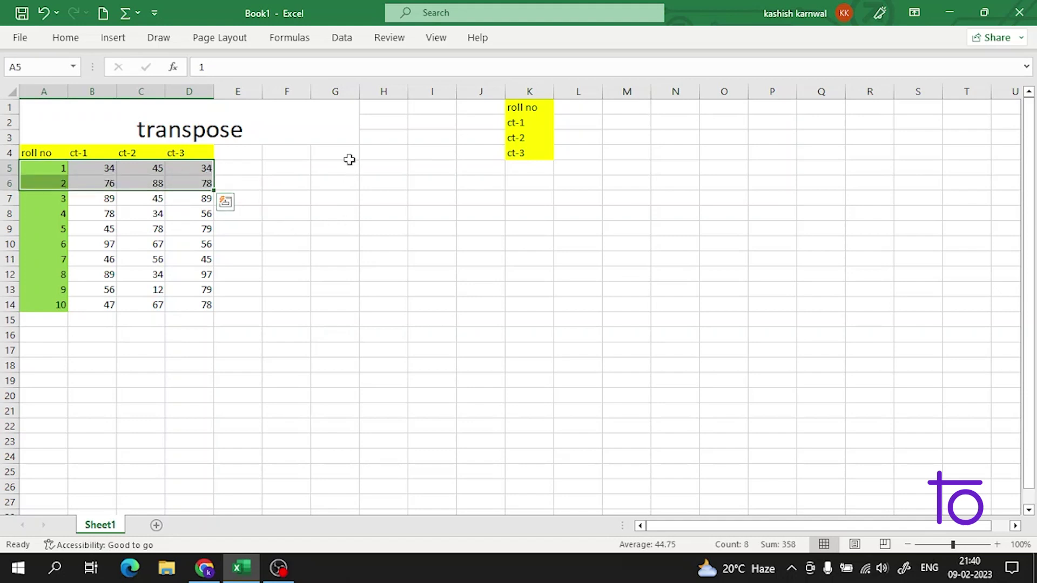
{"action": "left_click", "coordinate": [348, 158]}
{"action": "left_click_drag", "start_coordinate": [54, 169], "coordinate": [204, 167]}
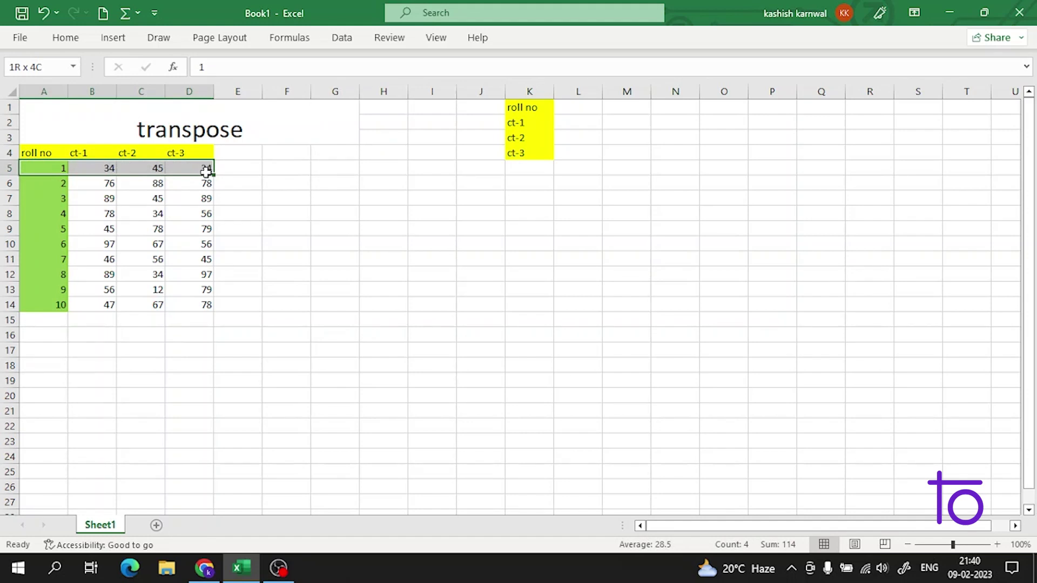
{"action": "left_click_drag", "start_coordinate": [206, 172], "coordinate": [205, 169]}
{"action": "left_click", "coordinate": [303, 168]}
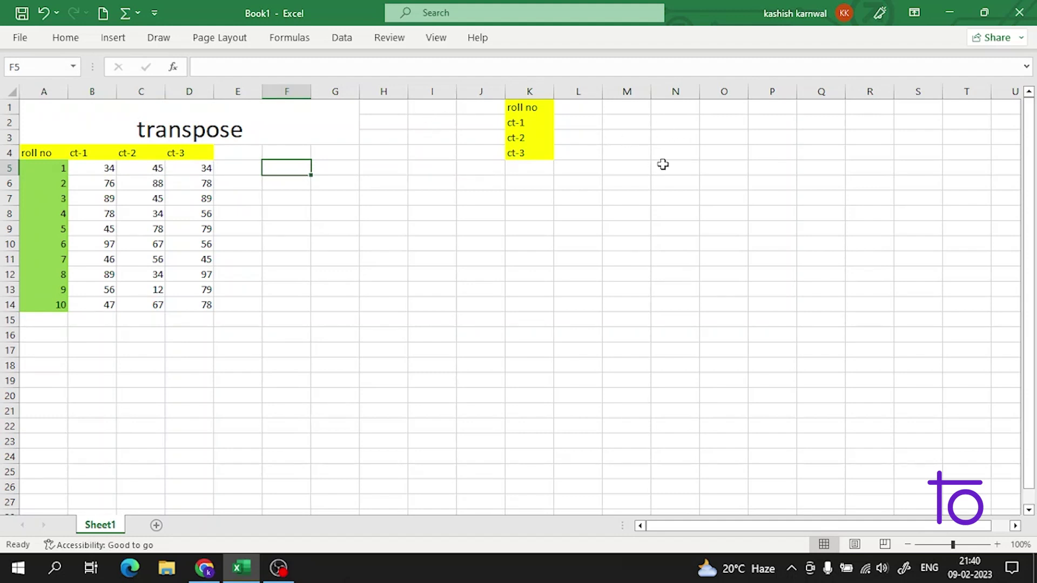
Enter the array formula =TRANSPOSE(A5:D5) across the vertical range N1:N4.
{"action": "left_click_drag", "start_coordinate": [676, 109], "coordinate": [675, 152]}
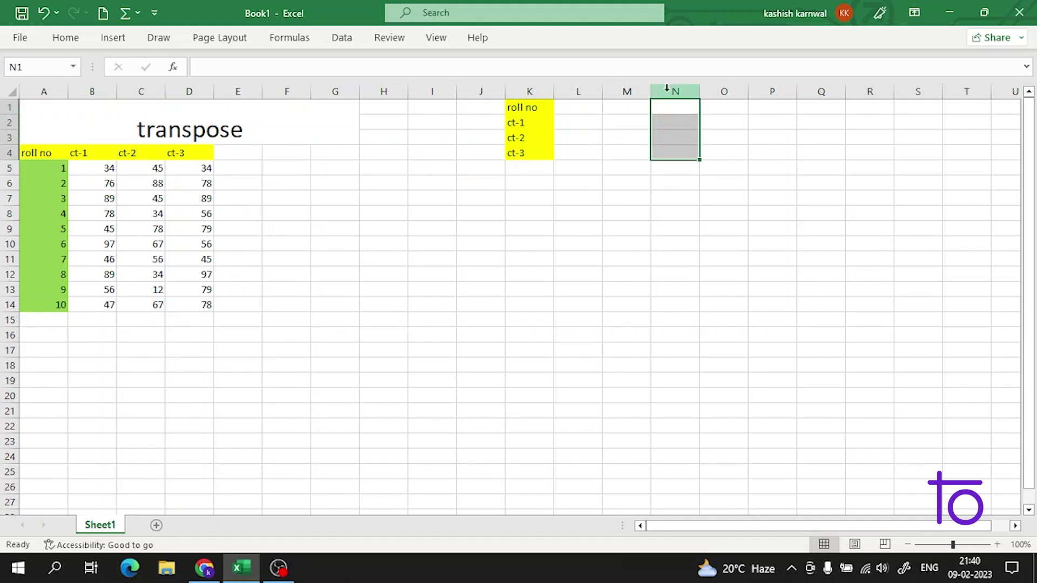
{"action": "type", "text": "="}
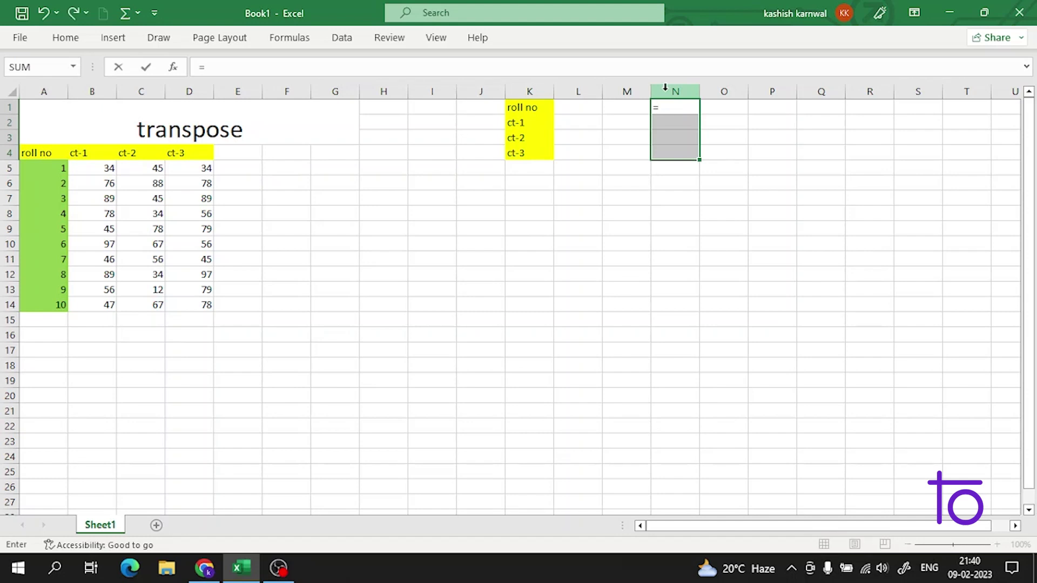
{"action": "type", "text": "tra"}
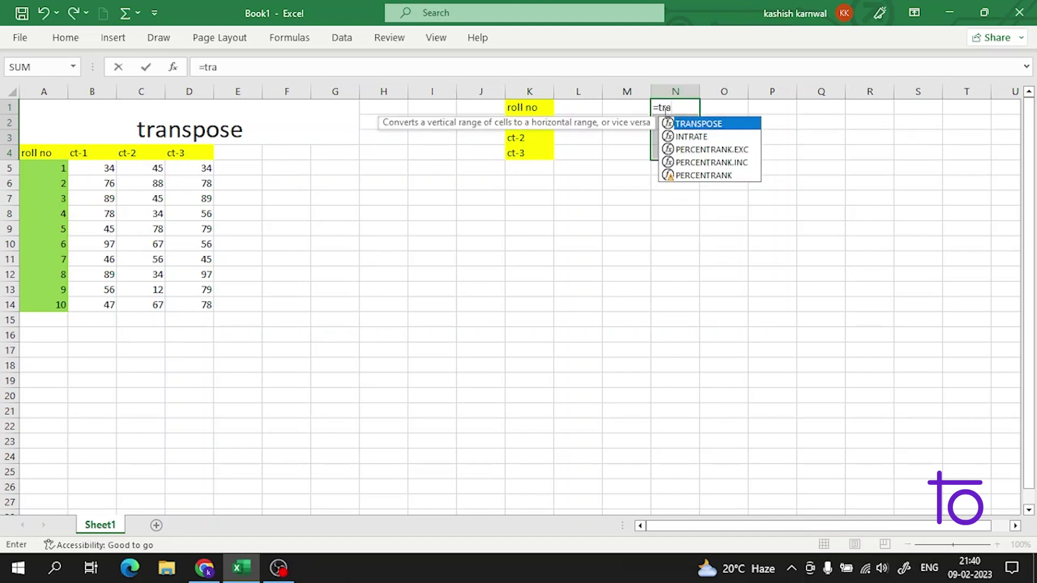
{"action": "double_click", "coordinate": [676, 124]}
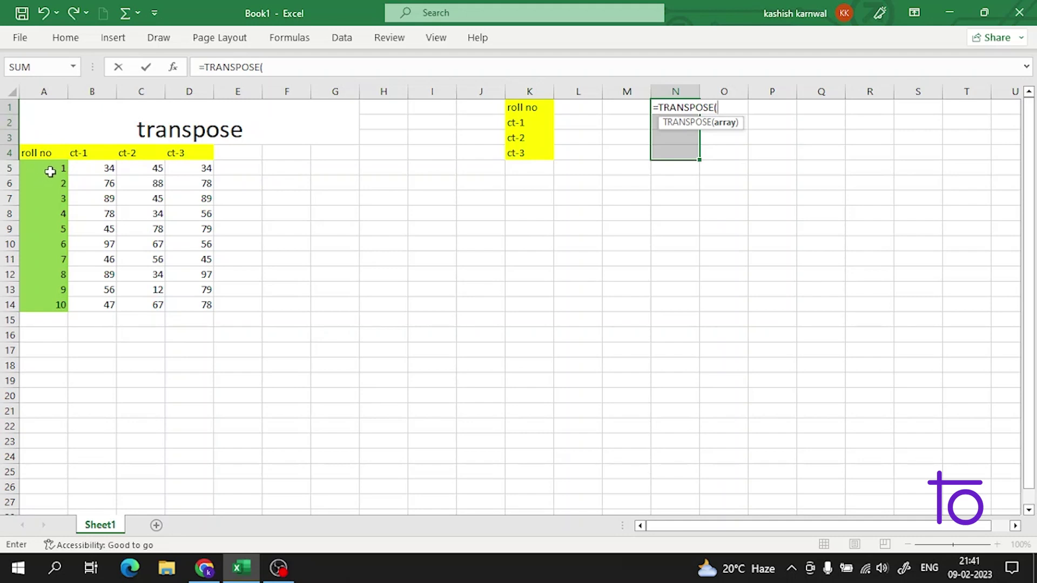
{"action": "left_click_drag", "start_coordinate": [53, 168], "coordinate": [210, 164]}
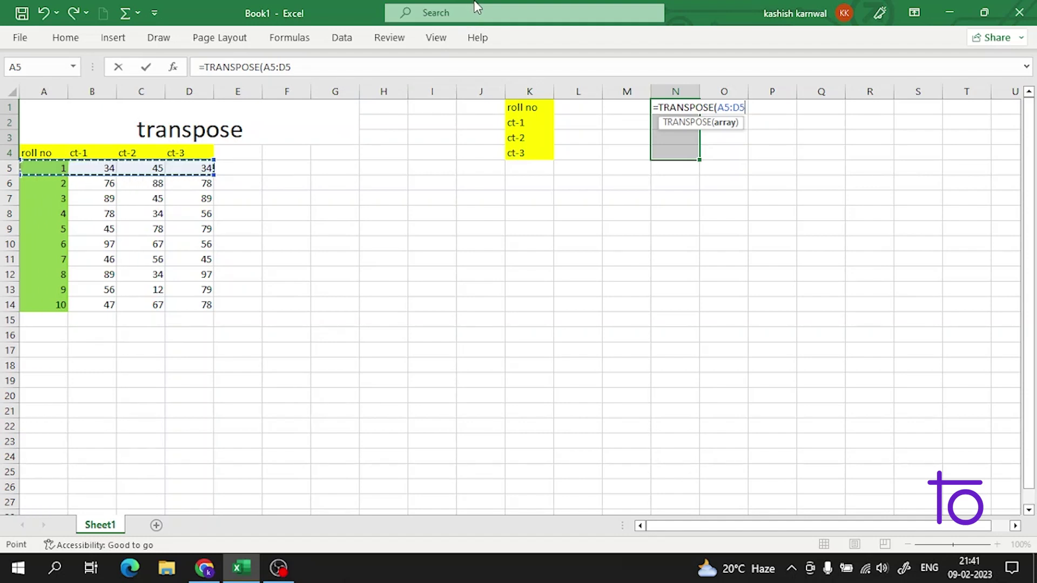
{"action": "key", "text": "ctrl+shift+Return"}
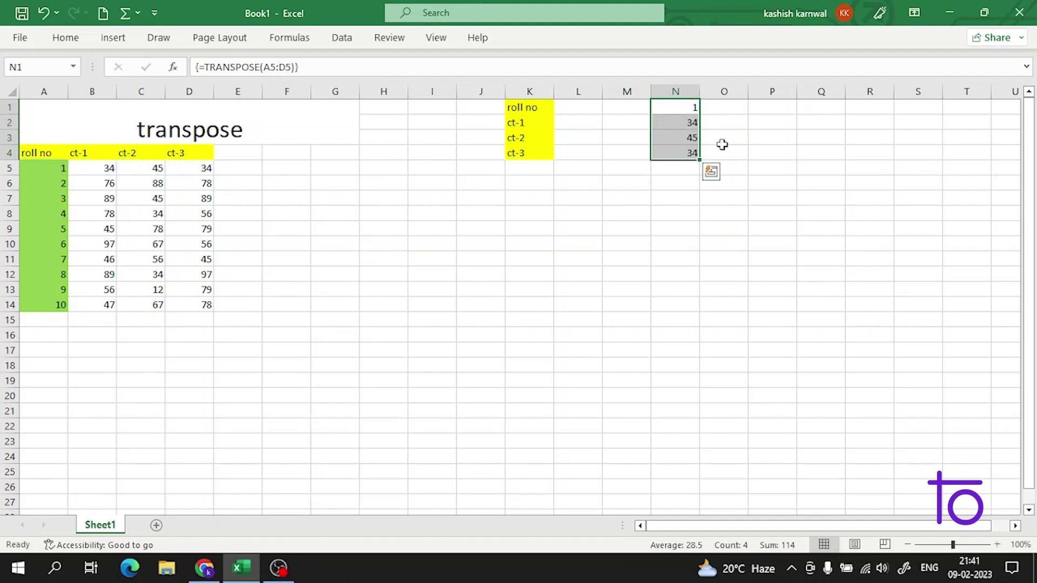
{"action": "left_click", "coordinate": [646, 211]}
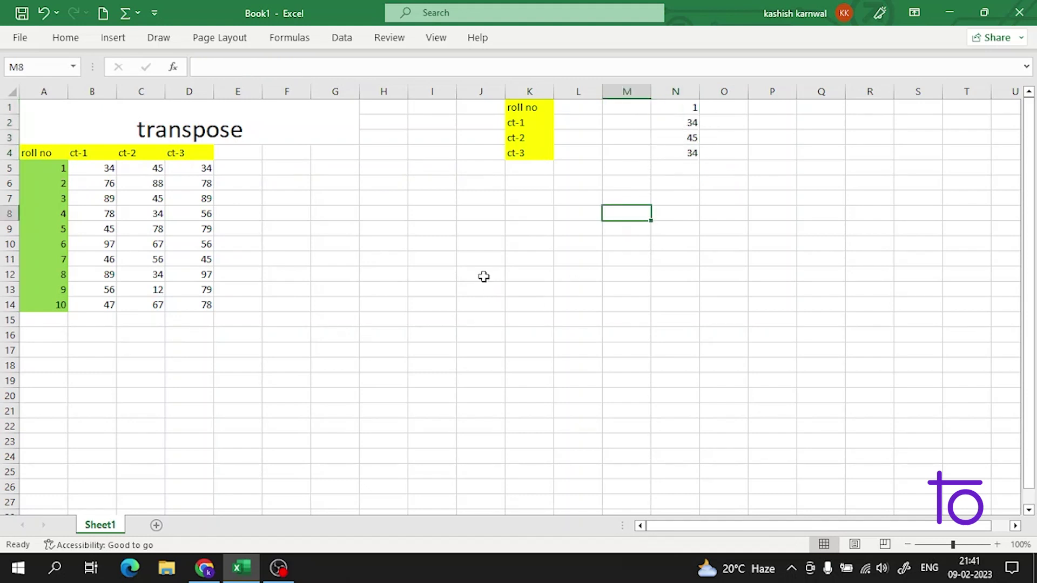
{"action": "left_click", "coordinate": [56, 187]}
{"action": "left_click_drag", "start_coordinate": [56, 187], "coordinate": [127, 185]}
{"action": "left_click", "coordinate": [431, 238]}
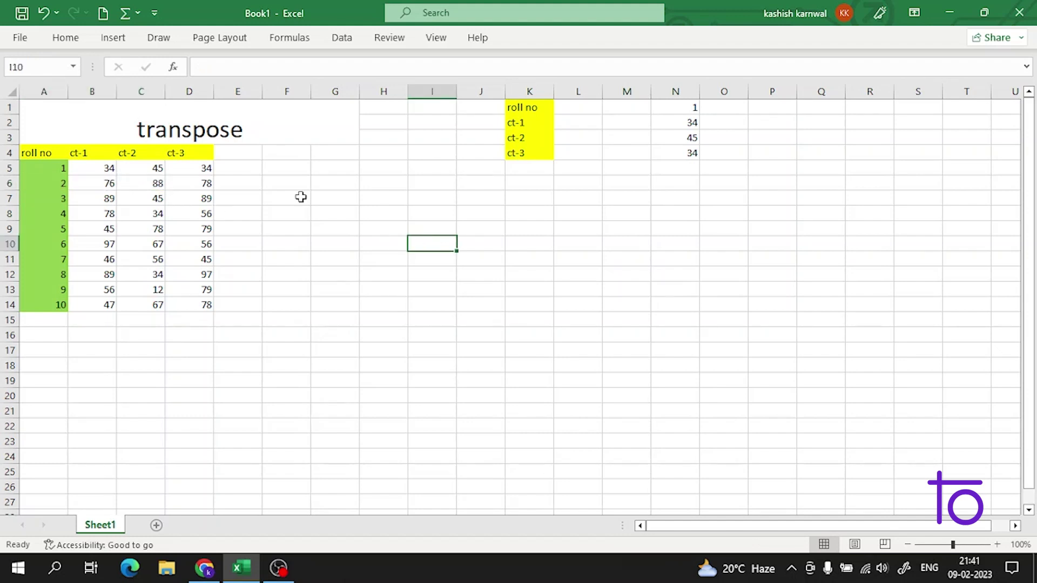
Enter the array formula =TRANSPOSE(A6:D6) across the vertical range I1:I4.
{"action": "left_click", "coordinate": [427, 153]}
{"action": "left_click_drag", "start_coordinate": [428, 108], "coordinate": [430, 148]}
{"action": "type", "text": "=tra"}
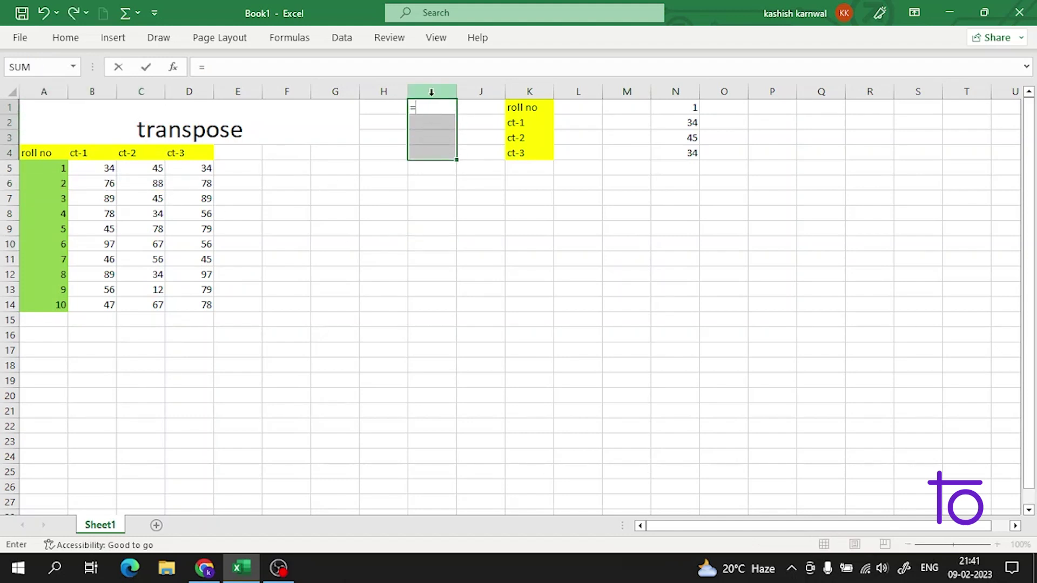
{"action": "double_click", "coordinate": [424, 124]}
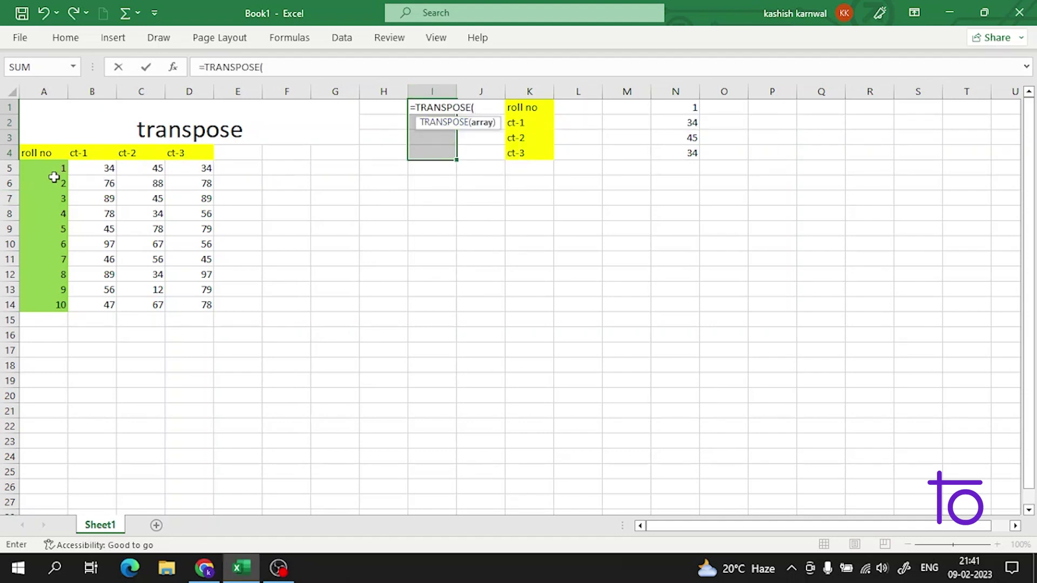
{"action": "left_click_drag", "start_coordinate": [55, 173], "coordinate": [185, 179]}
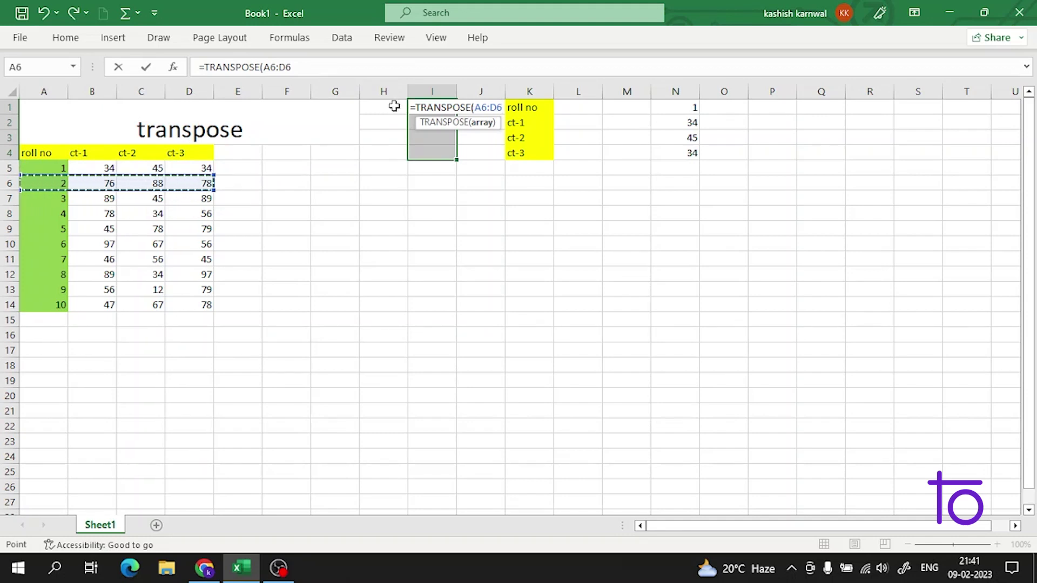
{"action": "key", "text": "ctrl+shift+Return"}
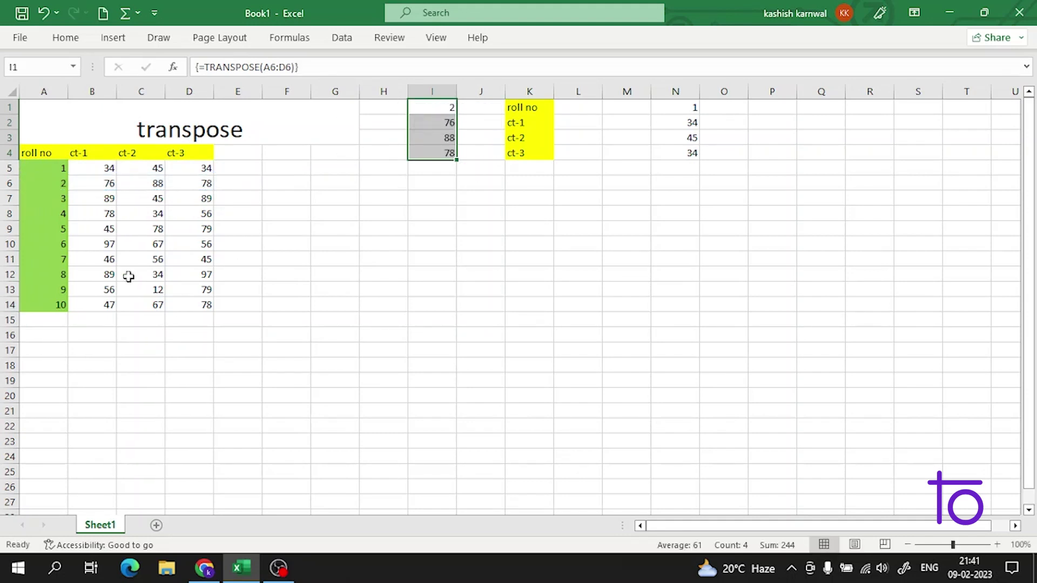
Check how many rows and columns the roll no column spans in A4:A14, including its heading.
{"action": "left_click", "coordinate": [47, 166]}
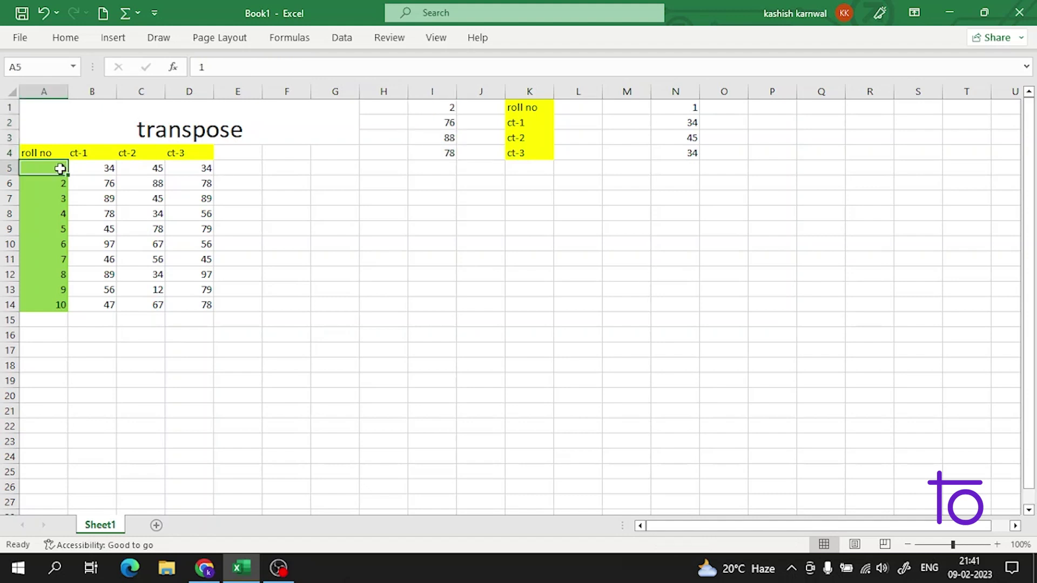
{"action": "left_click", "coordinate": [59, 152]}
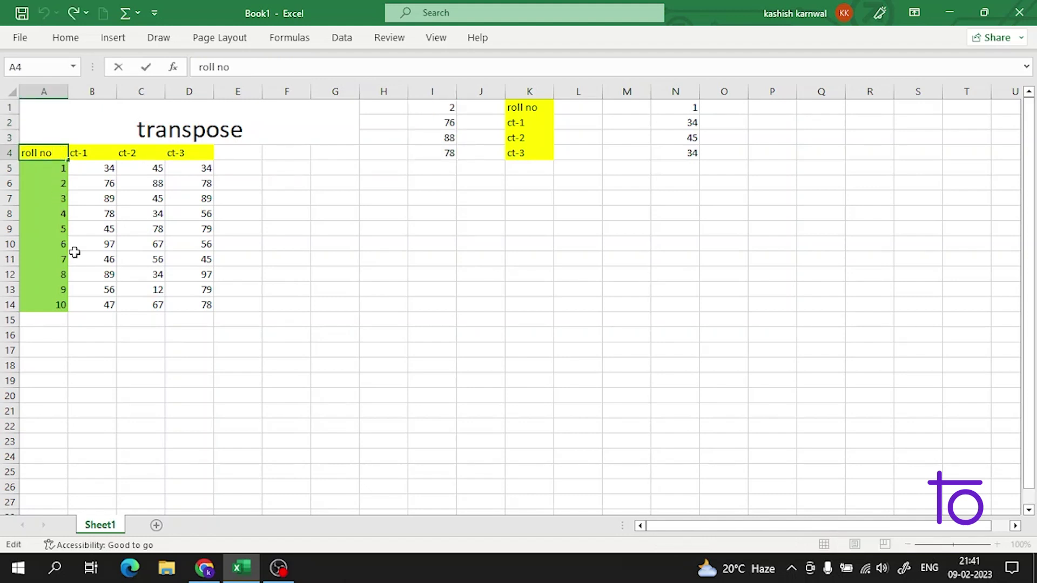
{"action": "left_click", "coordinate": [230, 406]}
{"action": "left_click", "coordinate": [40, 151]}
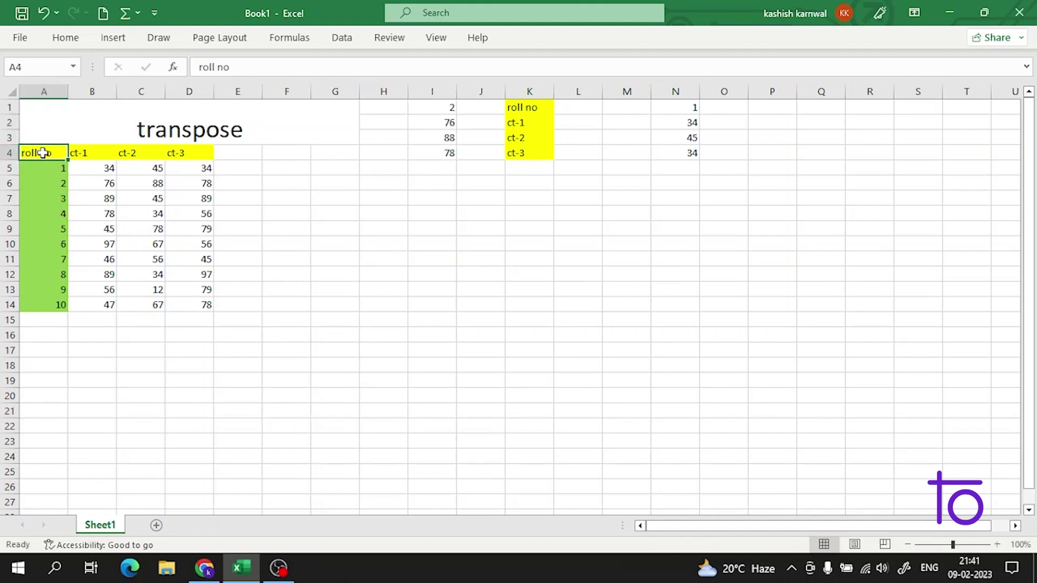
{"action": "left_click_drag", "start_coordinate": [42, 153], "coordinate": [41, 299]}
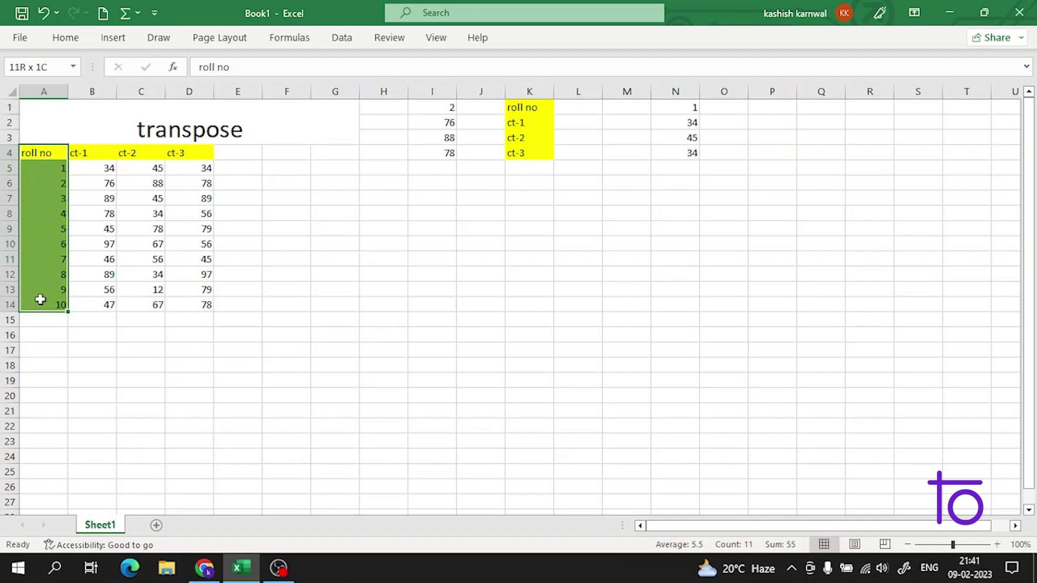
{"action": "left_click", "coordinate": [41, 149]}
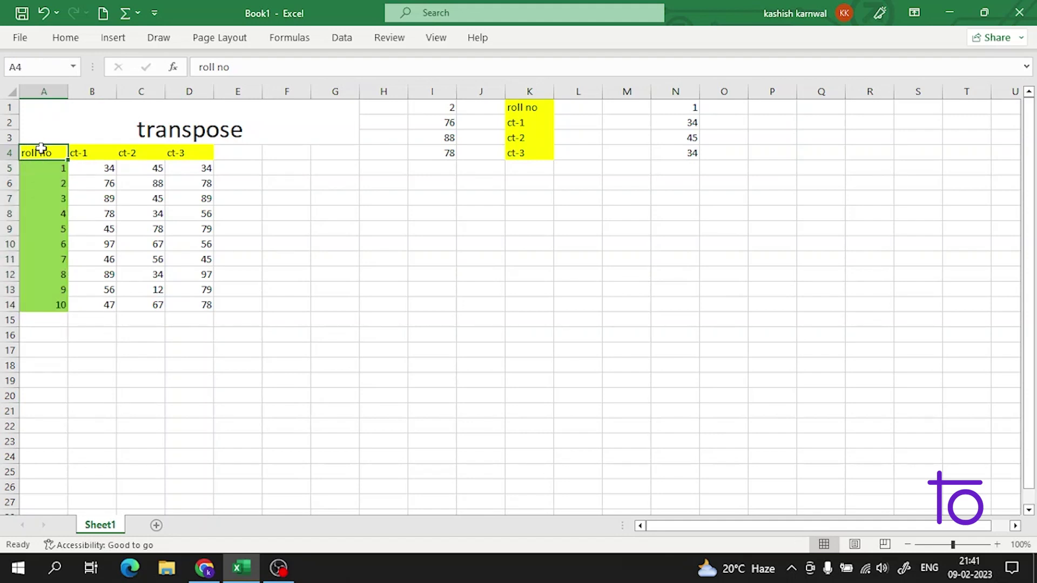
{"action": "left_click", "coordinate": [89, 351]}
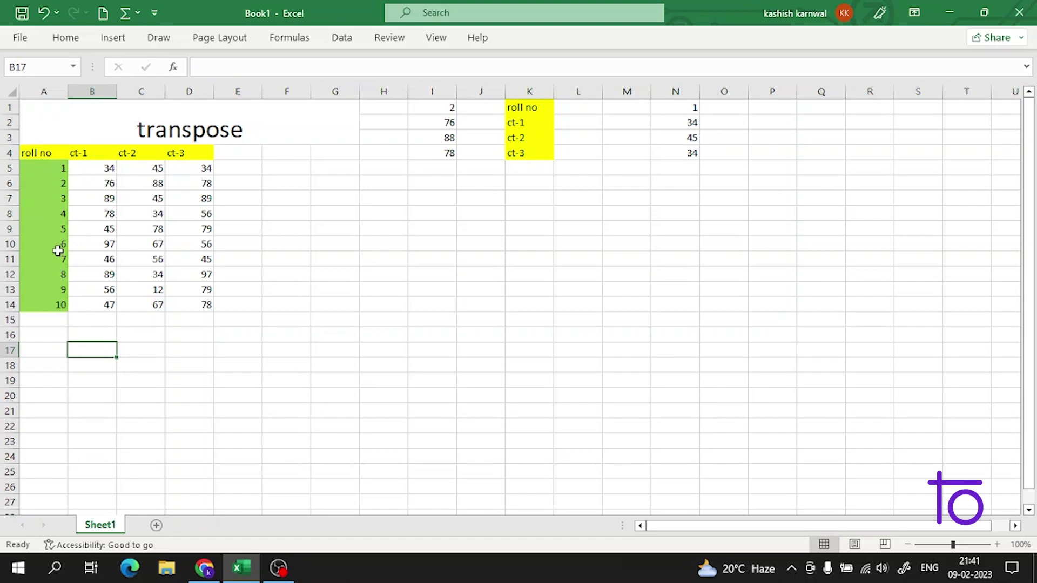
{"action": "left_click", "coordinate": [49, 155]}
{"action": "left_click_drag", "start_coordinate": [49, 156], "coordinate": [41, 299]}
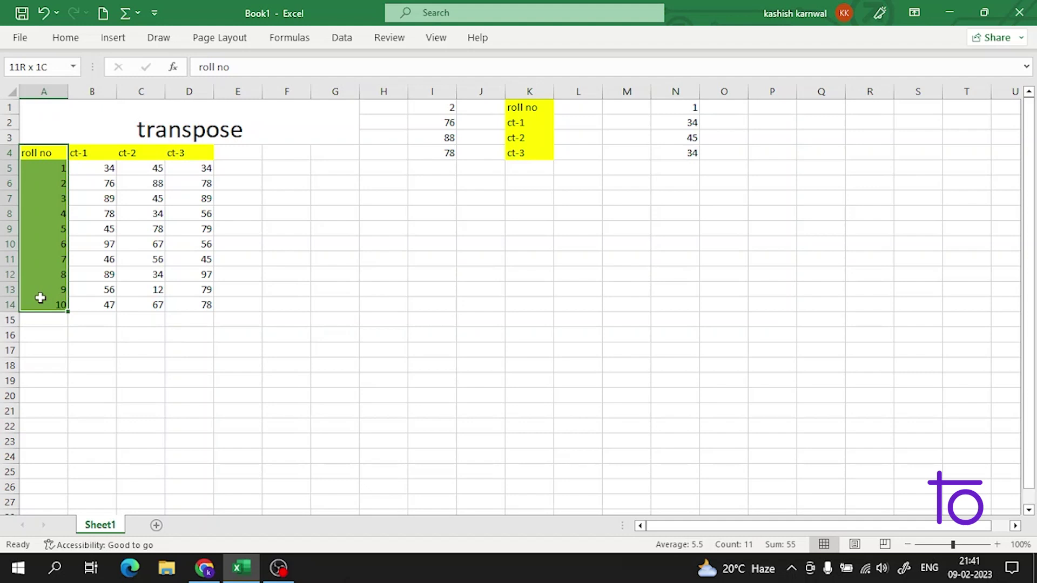
{"action": "left_click_drag", "start_coordinate": [40, 299], "coordinate": [40, 299]}
Try entering the array formula =TRANSPOSE(A4:A14) across the vertical range P1:P11.
{"action": "left_click_drag", "start_coordinate": [778, 113], "coordinate": [764, 254]}
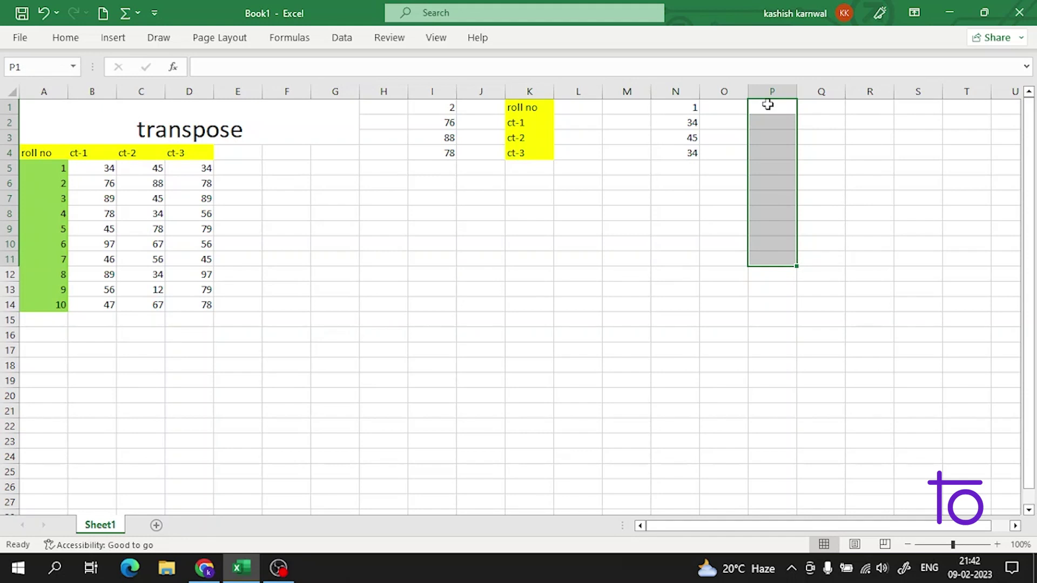
{"action": "type", "text": "=tra"}
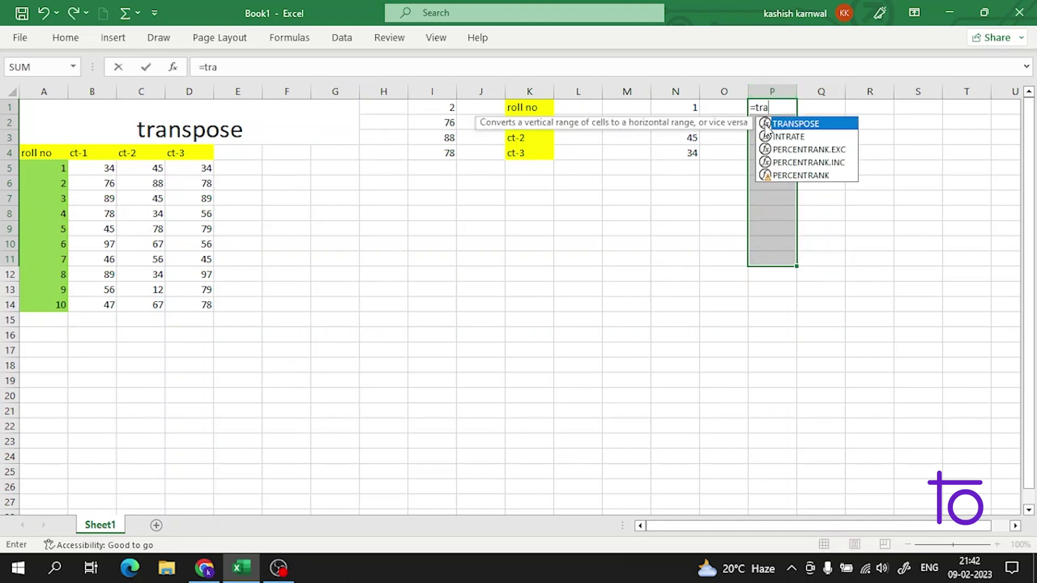
{"action": "double_click", "coordinate": [768, 124]}
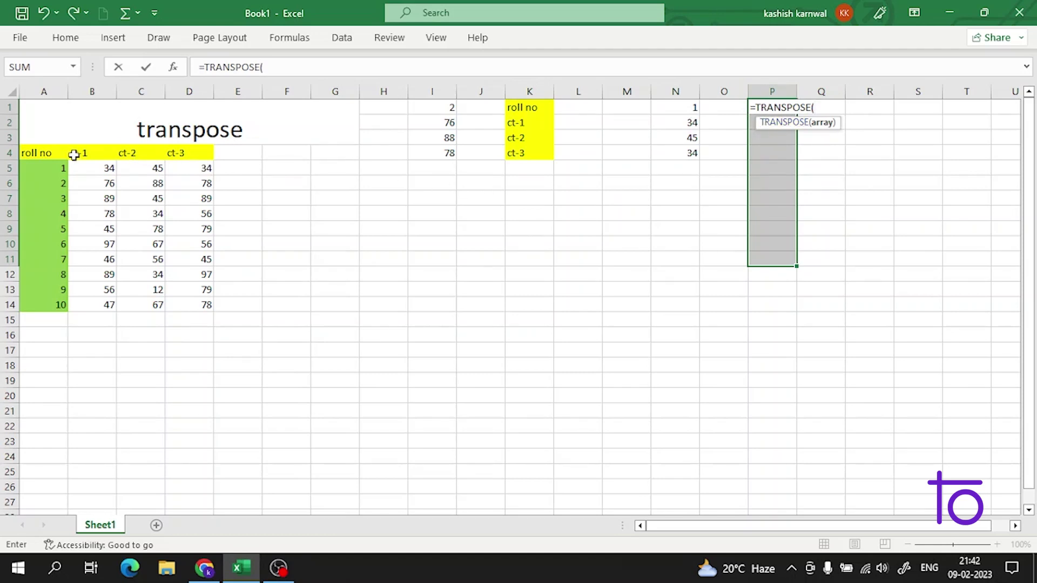
{"action": "left_click_drag", "start_coordinate": [43, 154], "coordinate": [56, 297]}
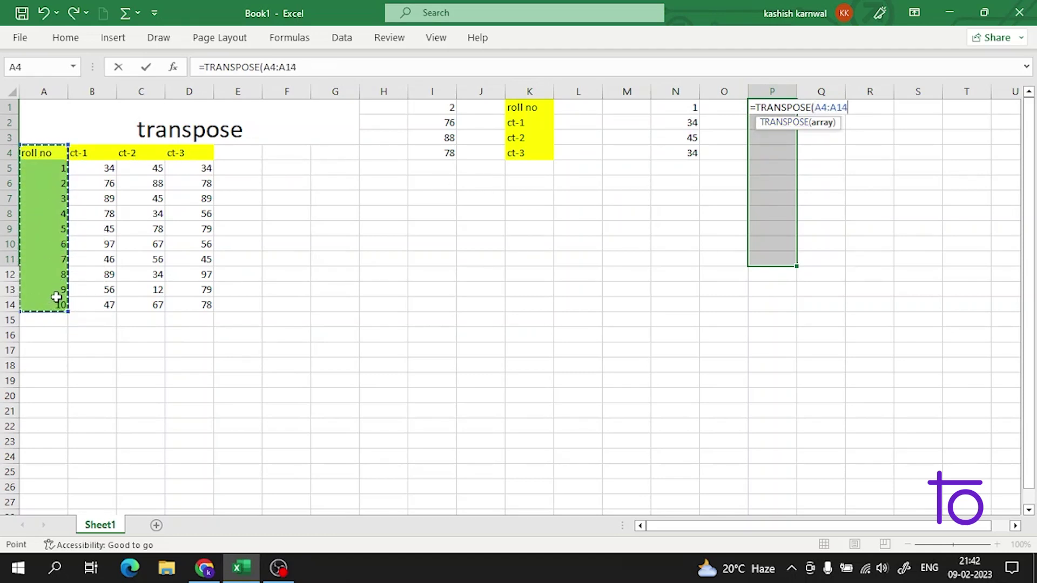
{"action": "type", "text": ")"}
{"action": "key", "text": "ctrl+shift+Return"}
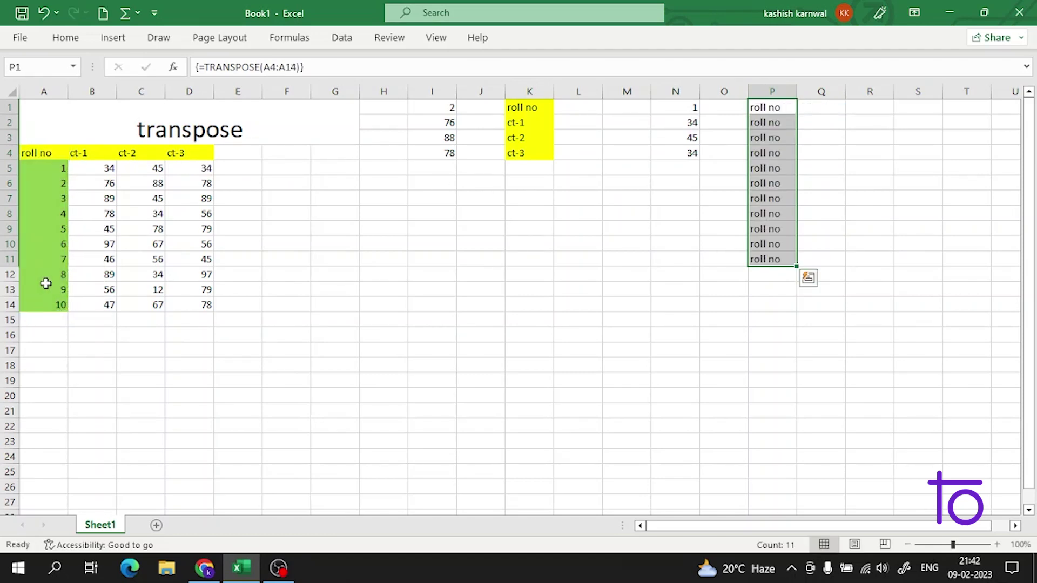
Review the transposed column P and undo its array formula.
{"action": "left_click", "coordinate": [849, 138]}
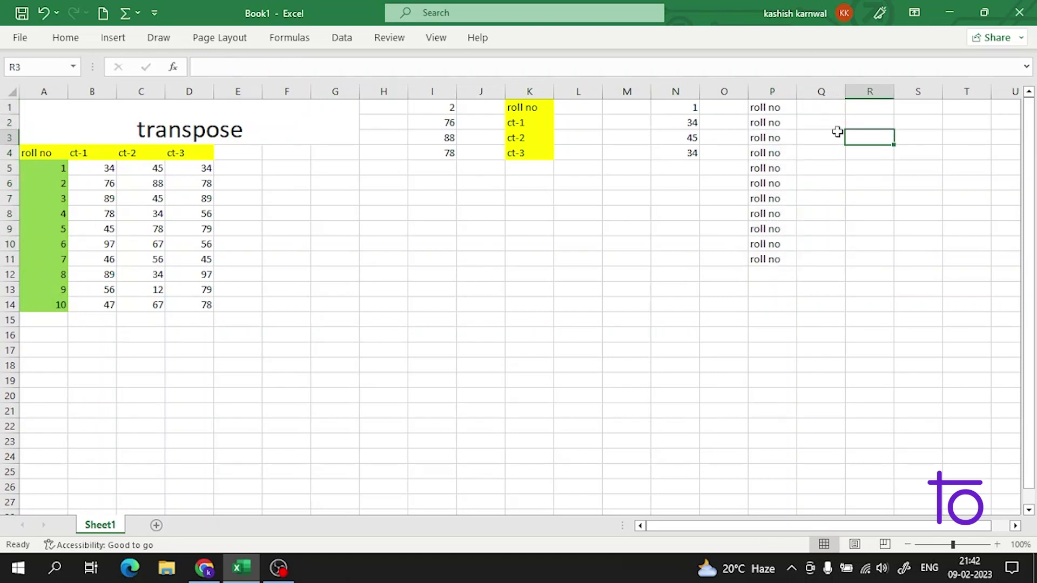
{"action": "left_click", "coordinate": [772, 91]}
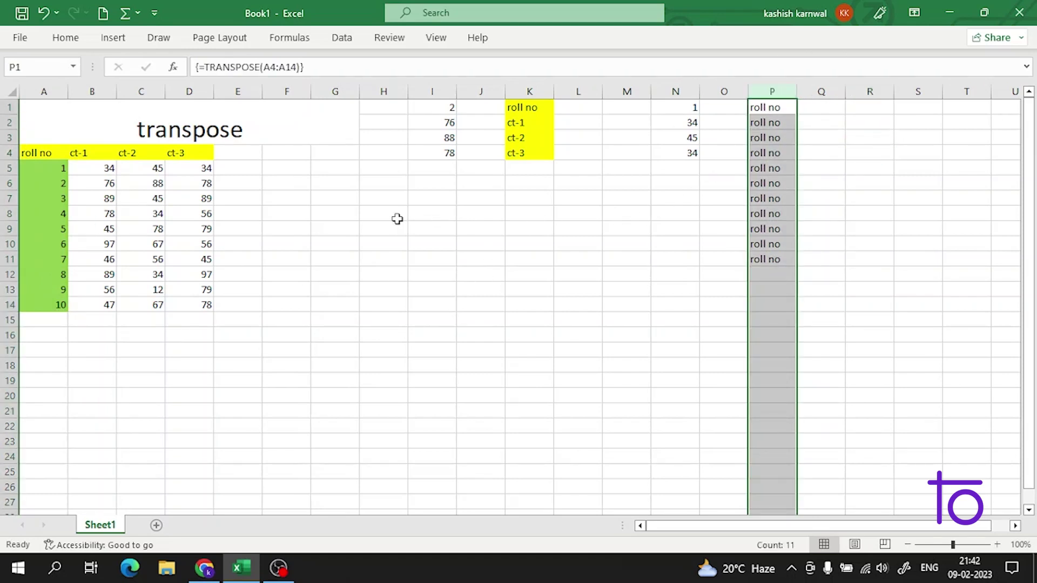
{"action": "left_click", "coordinate": [397, 218]}
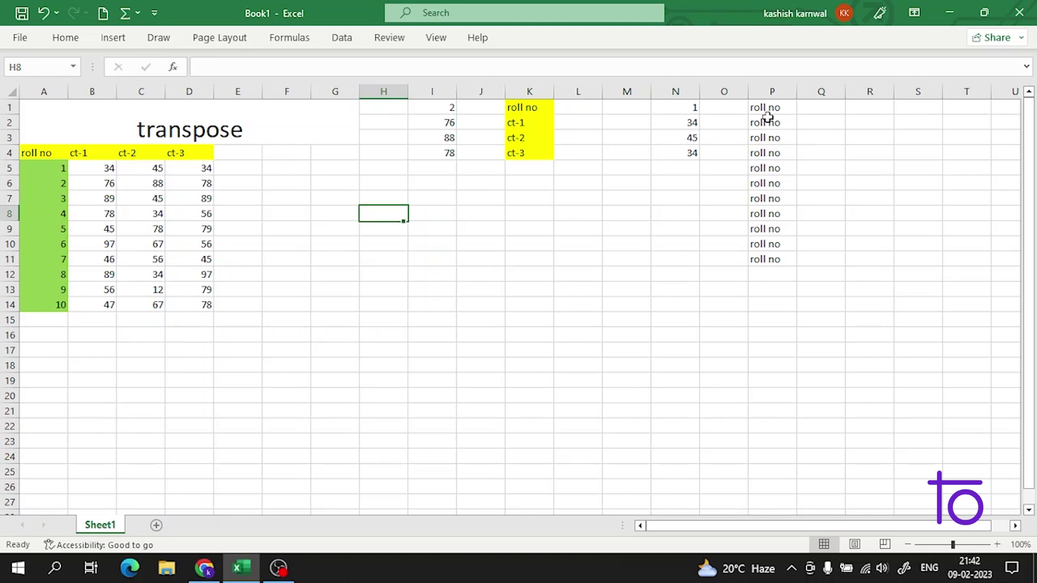
{"action": "key", "text": "ctrl+z"}
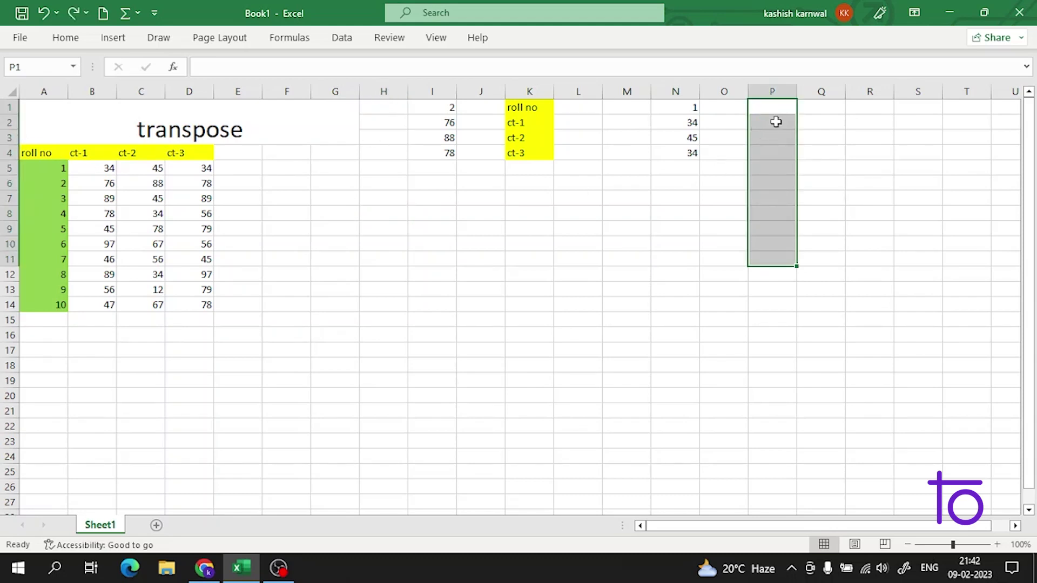
Compare the vertical range P1:P11 with the roll numbers in A5:A14.
{"action": "left_click", "coordinate": [776, 110]}
{"action": "left_click_drag", "start_coordinate": [777, 109], "coordinate": [775, 256]}
{"action": "left_click_drag", "start_coordinate": [775, 256], "coordinate": [775, 256]}
{"action": "left_click", "coordinate": [70, 168]}
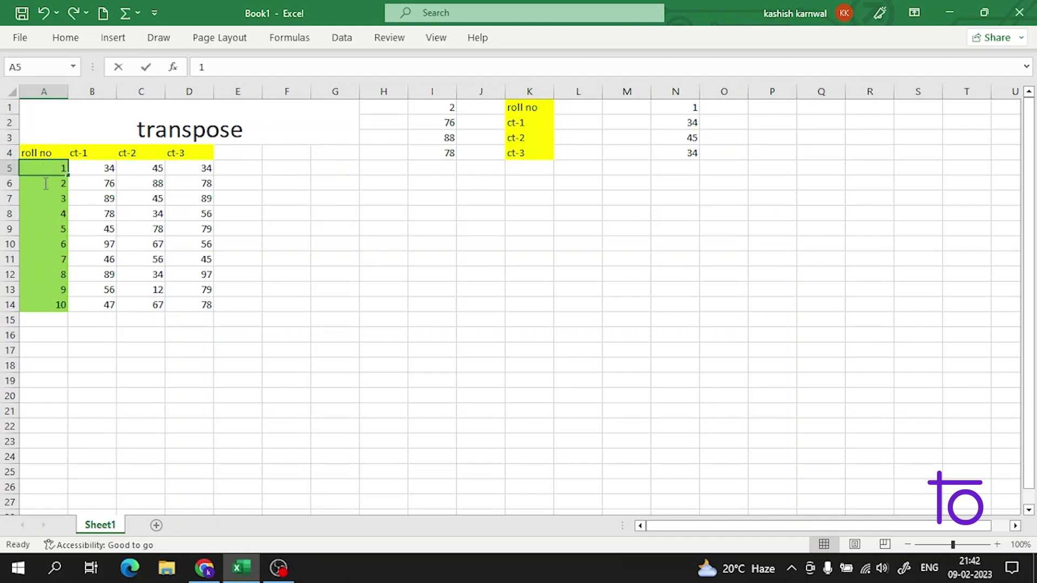
{"action": "left_click_drag", "start_coordinate": [105, 457], "coordinate": [95, 442]}
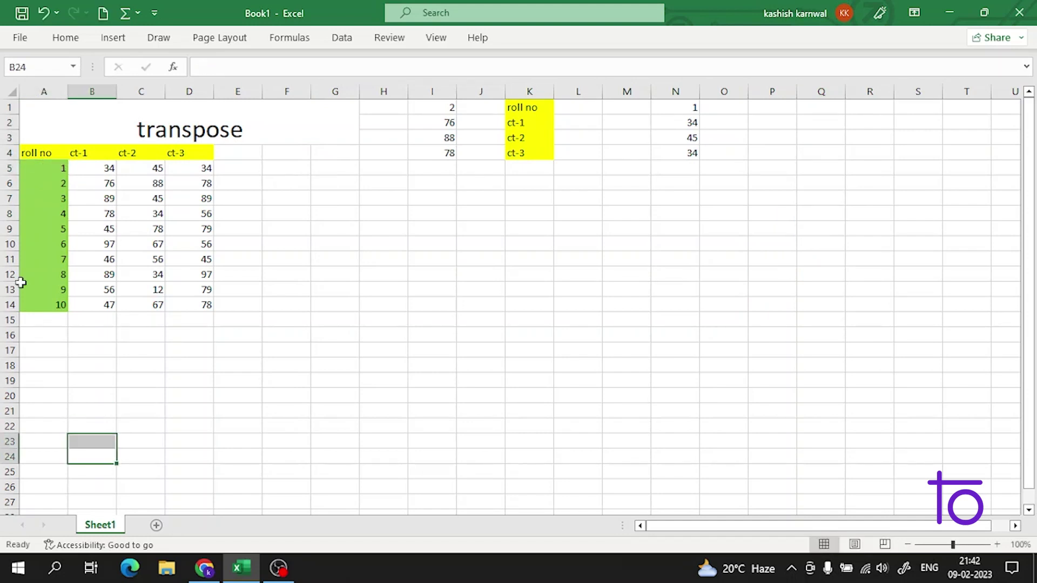
{"action": "double_click", "coordinate": [56, 171]}
{"action": "left_click", "coordinate": [60, 335]}
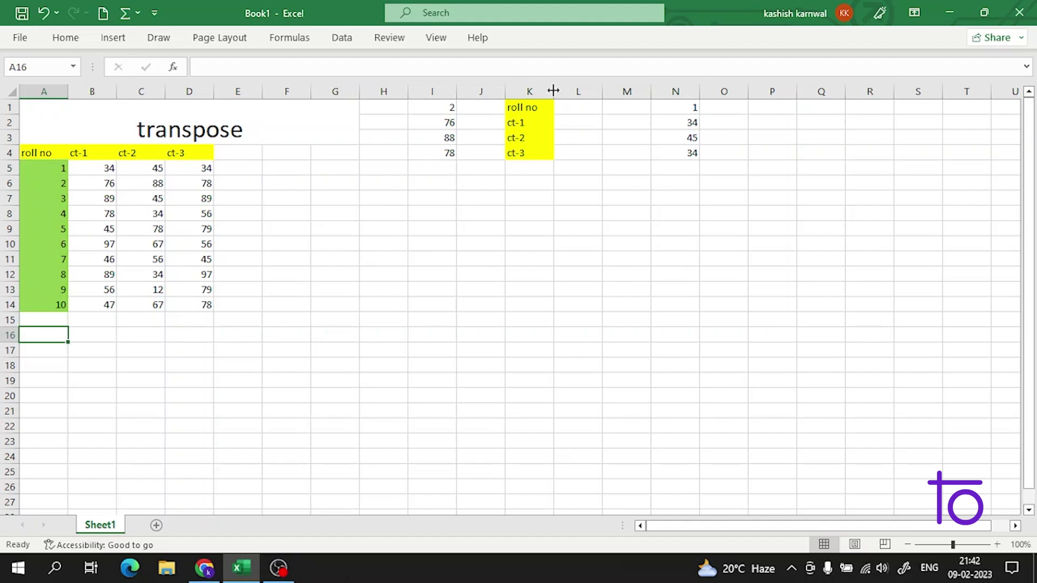
{"action": "key", "text": "ctrl+z"}
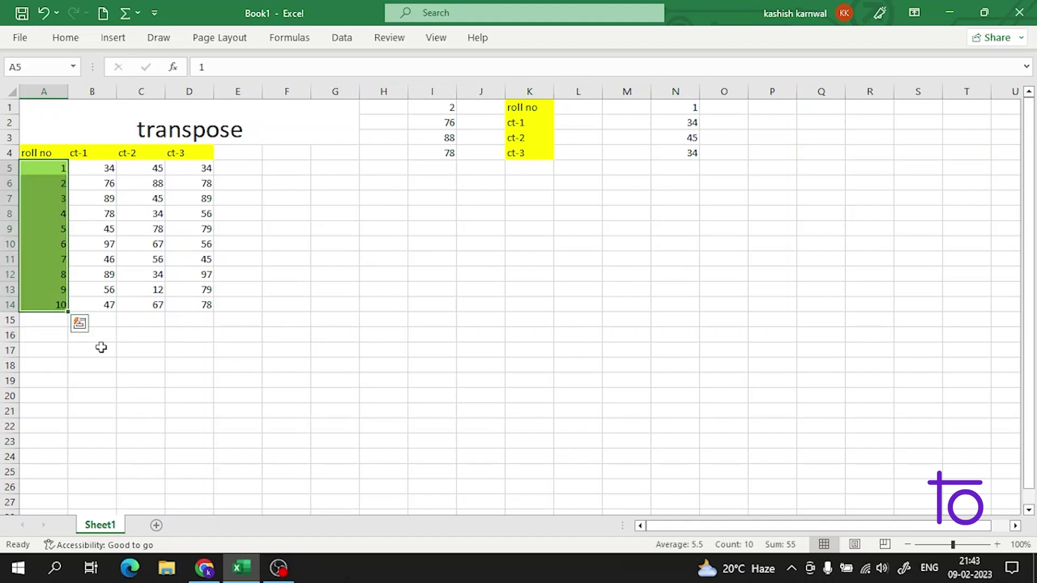
{"action": "key", "text": "Escape"}
{"action": "left_click", "coordinate": [32, 368]}
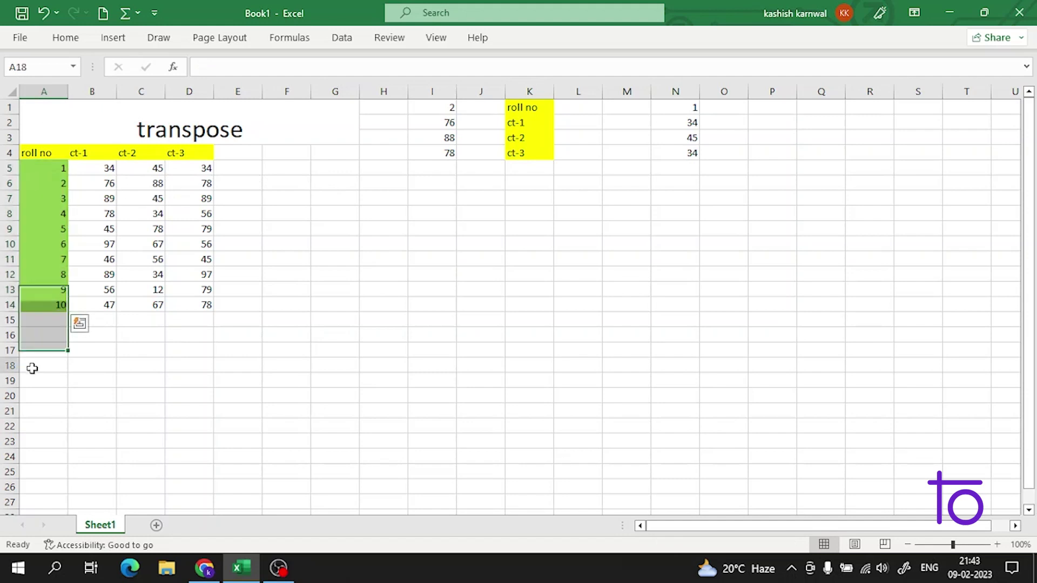
Recheck the row and column count of the roll no column, with and without its heading in A4.
{"action": "left_click_drag", "start_coordinate": [51, 155], "coordinate": [58, 297]}
{"action": "left_click", "coordinate": [81, 365]}
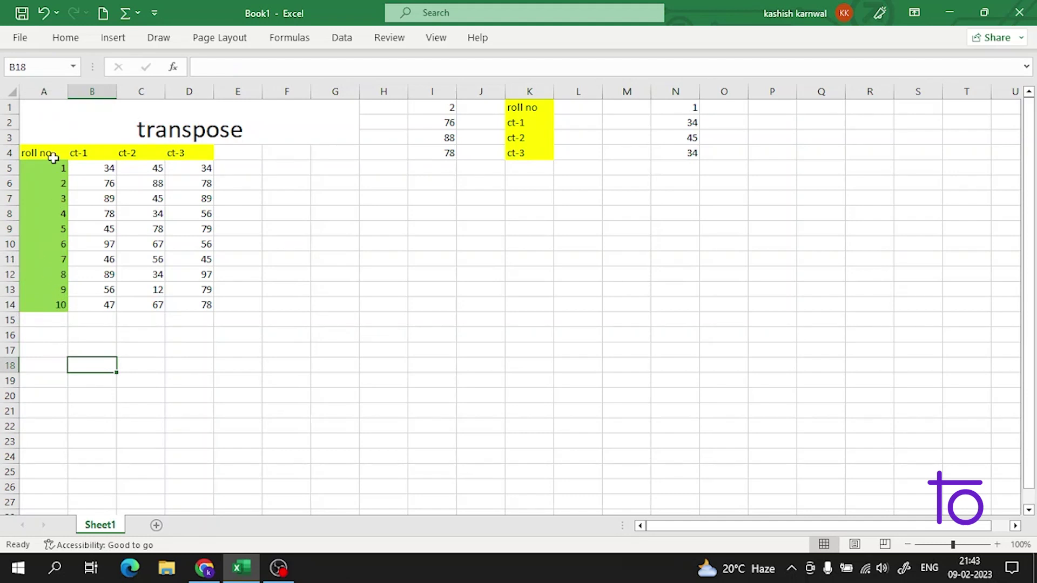
{"action": "left_click_drag", "start_coordinate": [53, 161], "coordinate": [64, 303]}
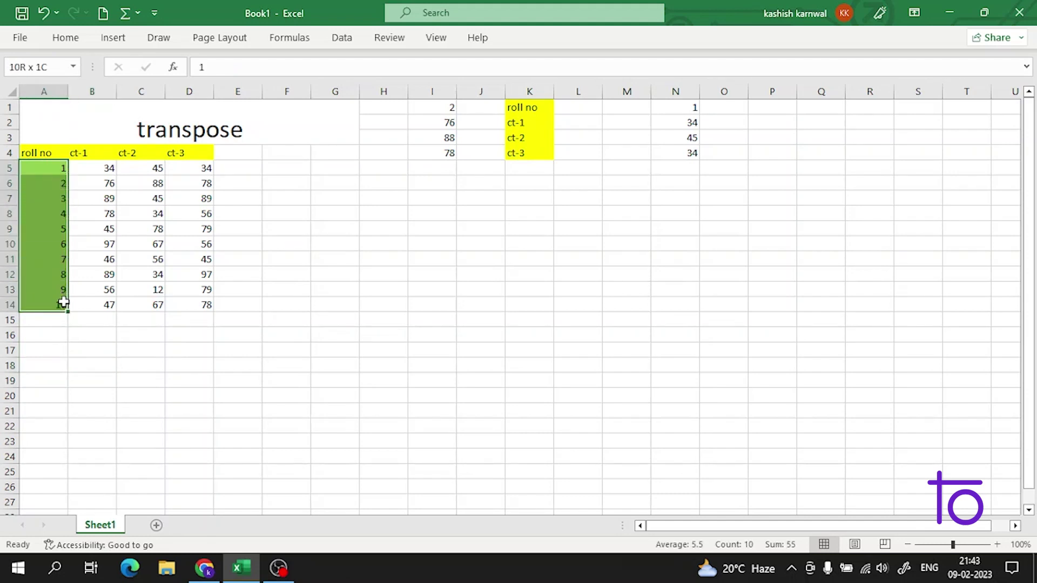
{"action": "left_click", "coordinate": [41, 152]}
{"action": "double_click", "coordinate": [39, 152]}
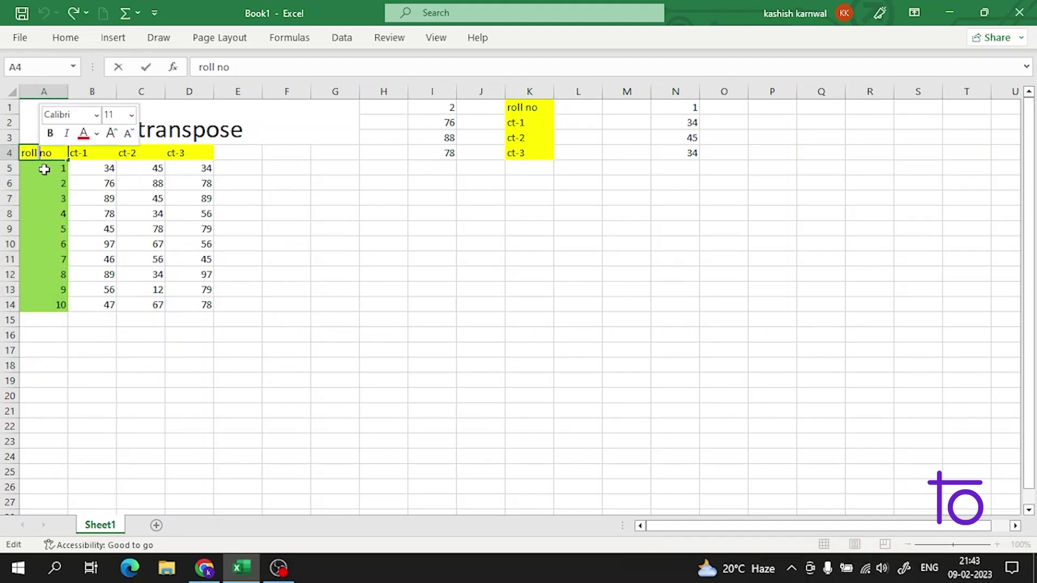
{"action": "left_click", "coordinate": [371, 278]}
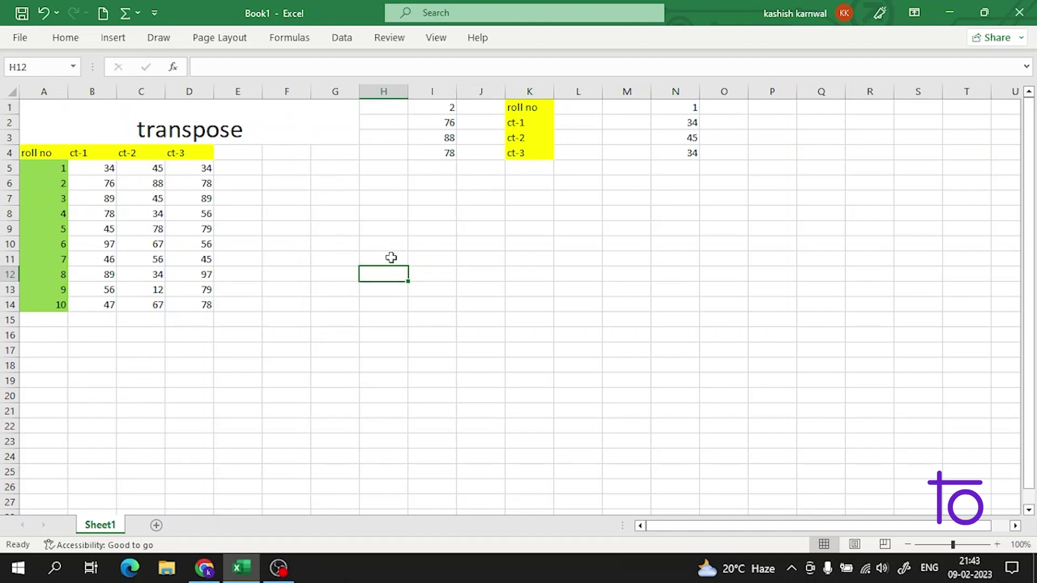
Enter the array formula =TRANSPOSE(A4:A14) across the horizontal range H11:Q11.
{"action": "left_click_drag", "start_coordinate": [391, 258], "coordinate": [800, 264]}
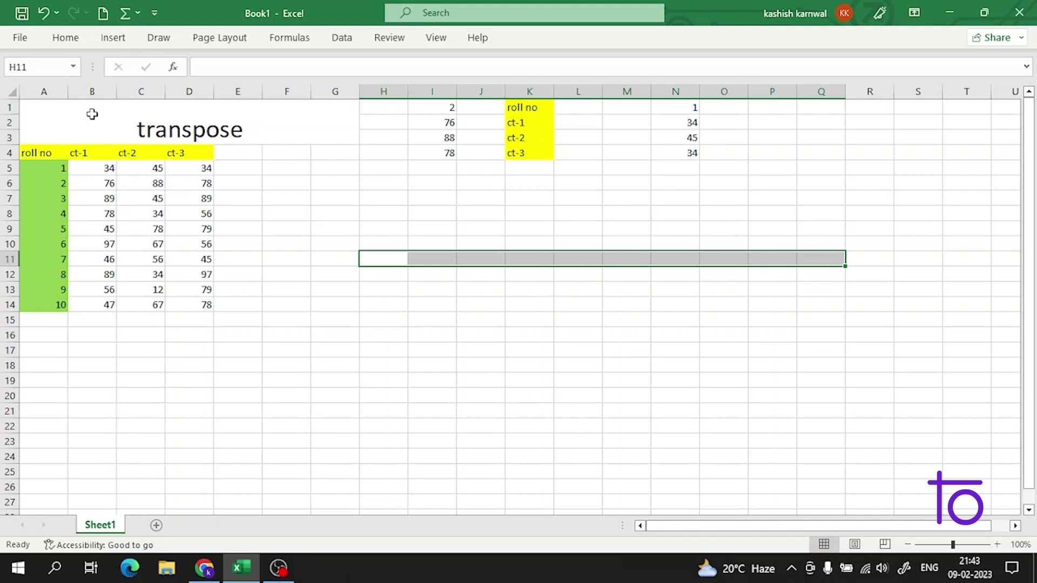
{"action": "type", "text": "="}
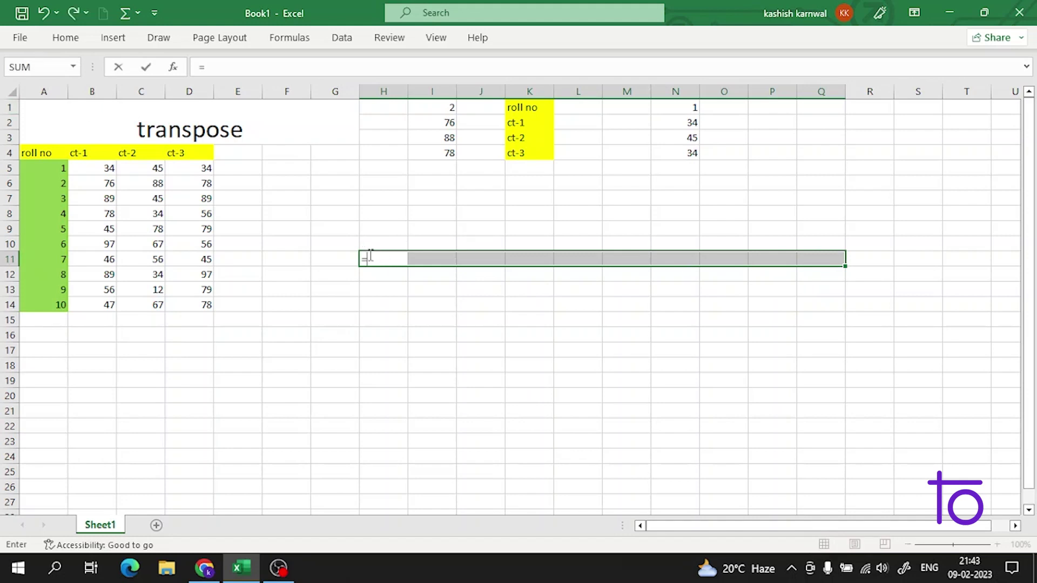
{"action": "type", "text": "tra"}
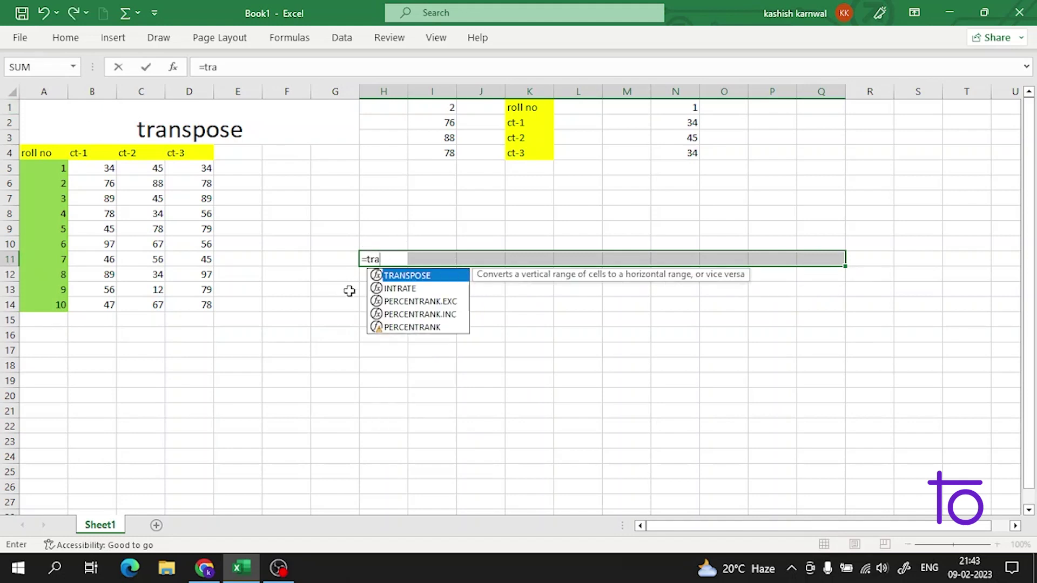
{"action": "double_click", "coordinate": [381, 281]}
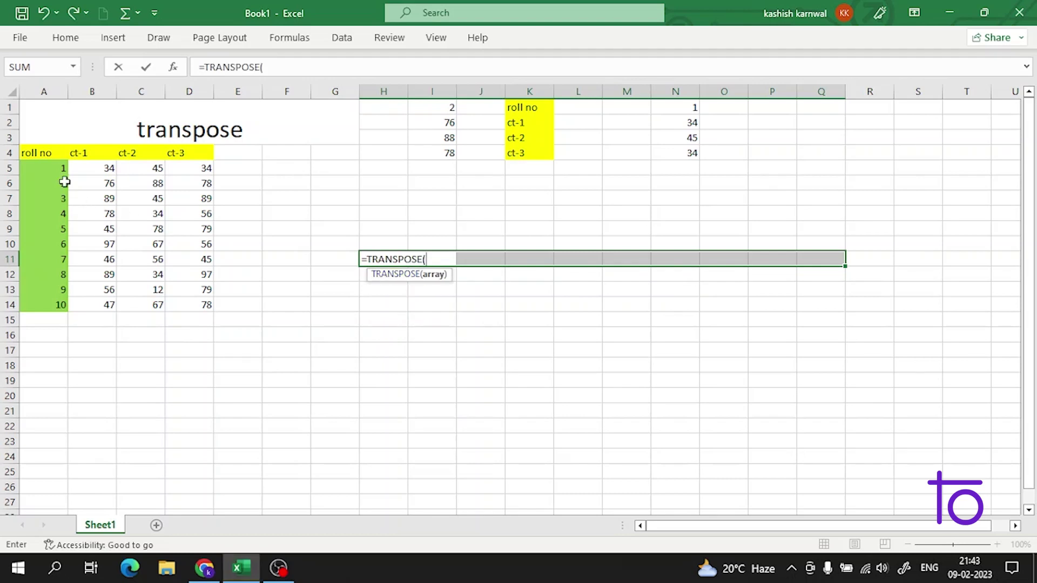
{"action": "left_click_drag", "start_coordinate": [49, 154], "coordinate": [64, 306]}
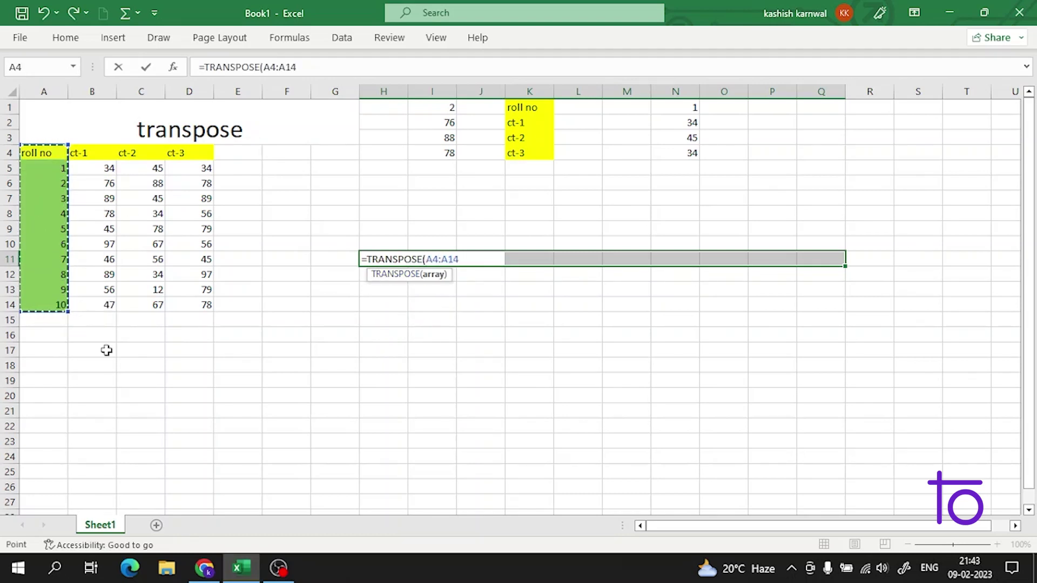
{"action": "key", "text": "ctrl+shift+Return"}
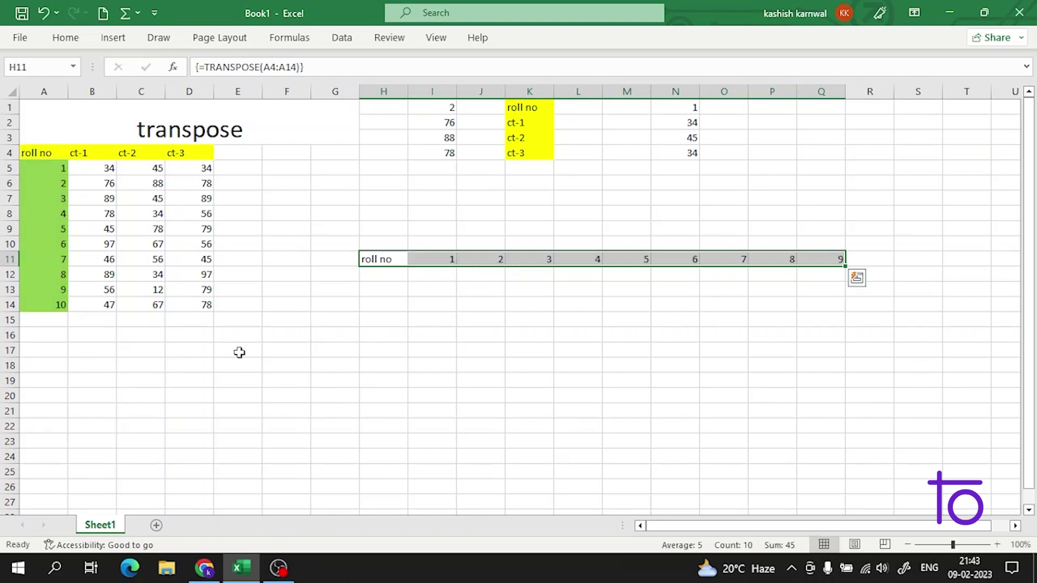
{"action": "left_click", "coordinate": [420, 301]}
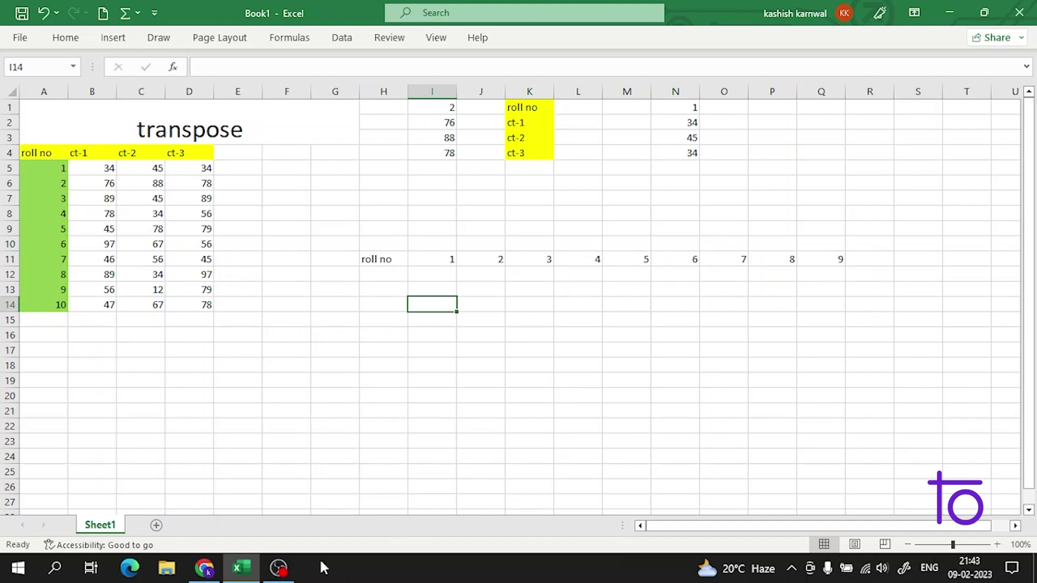
{"action": "mouse_move", "coordinate": [293, 571]}
{"action": "left_click", "coordinate": [273, 488]}
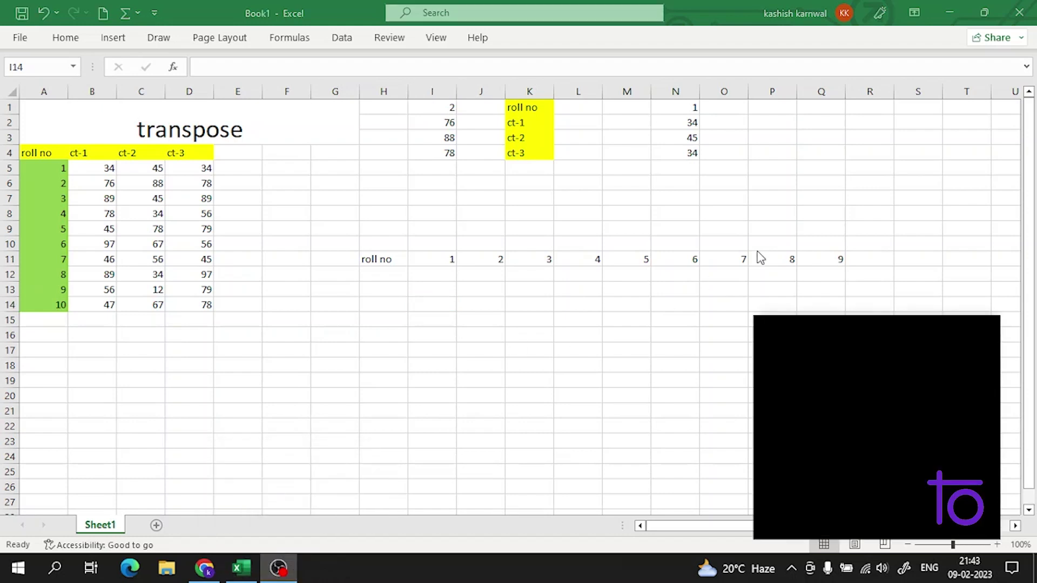
{"action": "left_click", "coordinate": [927, 20]}
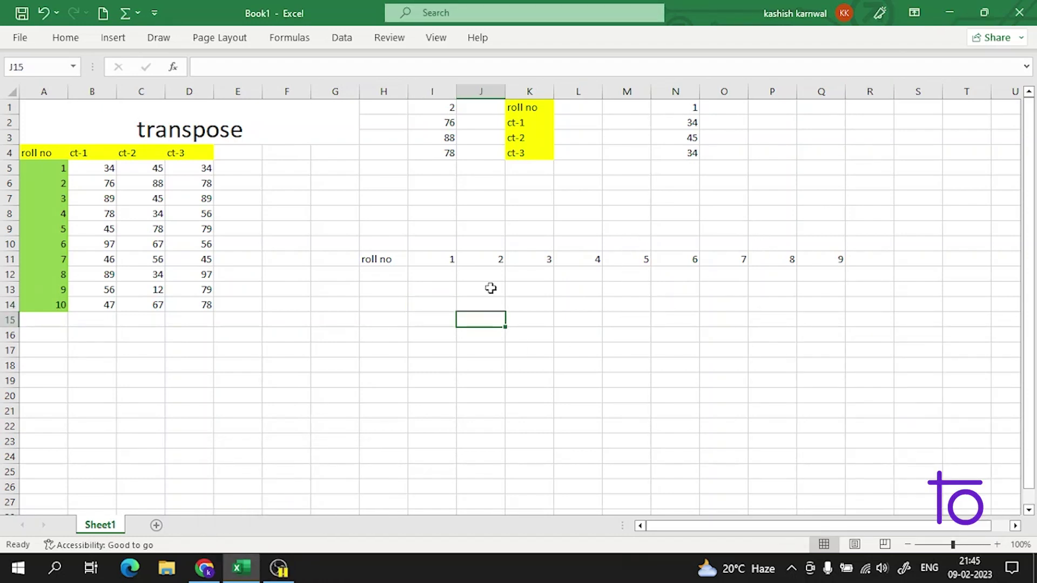
Check the row and column count of the whole marks table A4:D14, including its headings.
{"action": "left_click", "coordinate": [43, 152]}
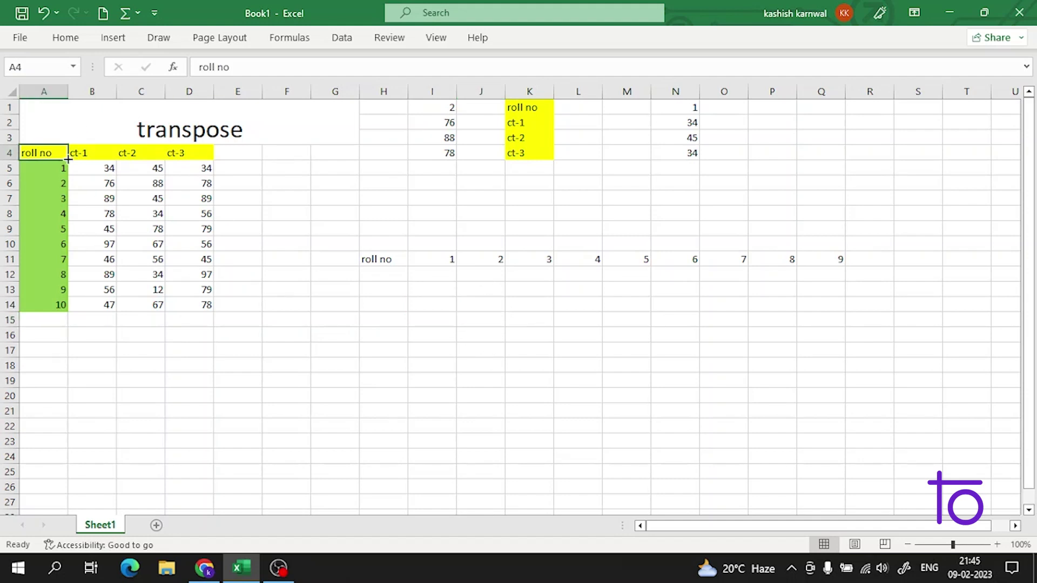
{"action": "left_click", "coordinate": [93, 333]}
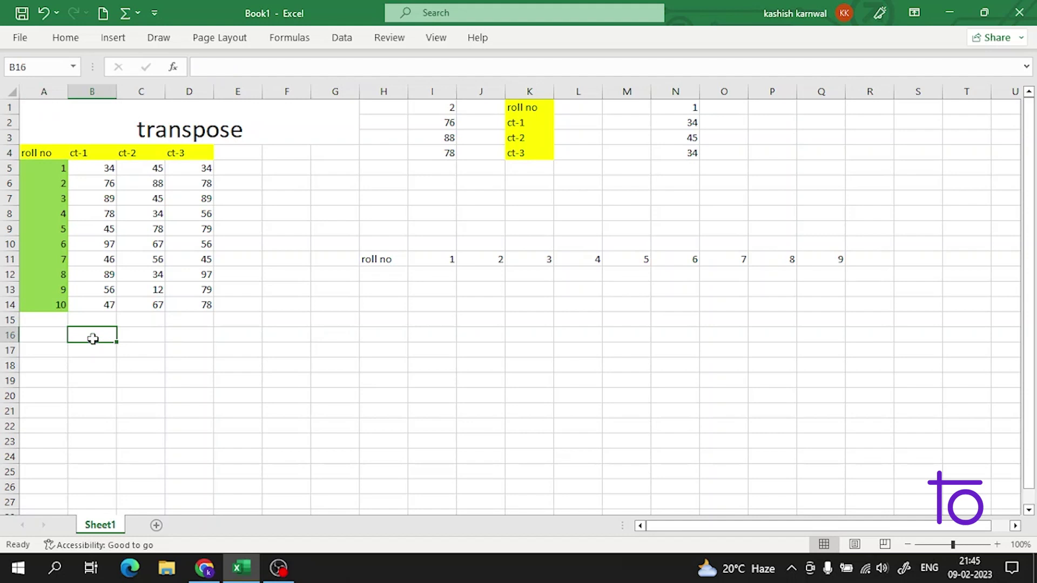
{"action": "left_click", "coordinate": [62, 321]}
{"action": "left_click_drag", "start_coordinate": [50, 152], "coordinate": [212, 303]}
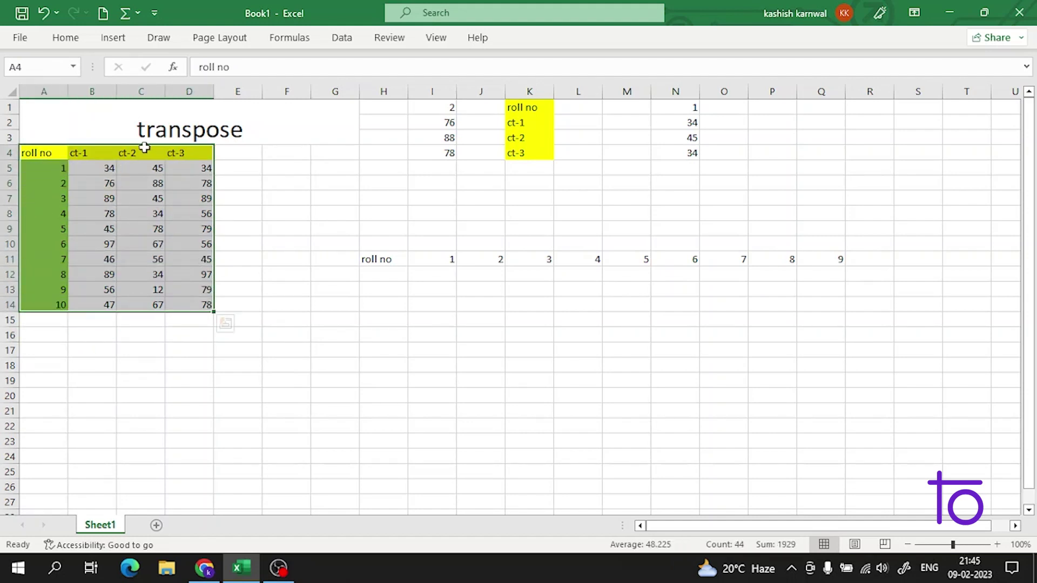
{"action": "left_click", "coordinate": [139, 380]}
{"action": "left_click_drag", "start_coordinate": [50, 152], "coordinate": [195, 297]}
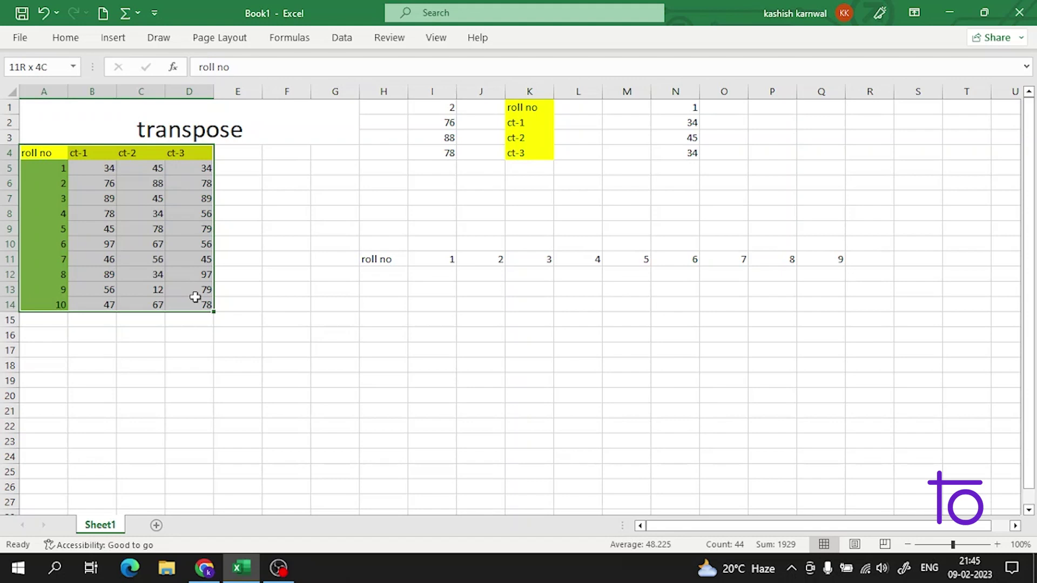
Enter the array formula =TRANSPOSE(A4:D14) across the 4-row by 11-column range B17:L20.
{"action": "left_click", "coordinate": [107, 351]}
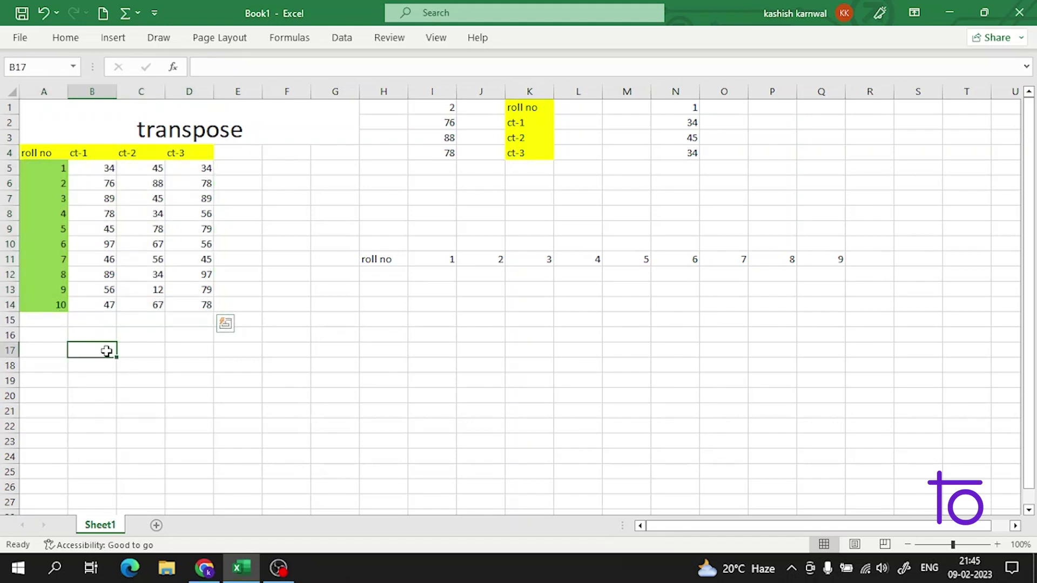
{"action": "left_click_drag", "start_coordinate": [107, 351], "coordinate": [561, 403]}
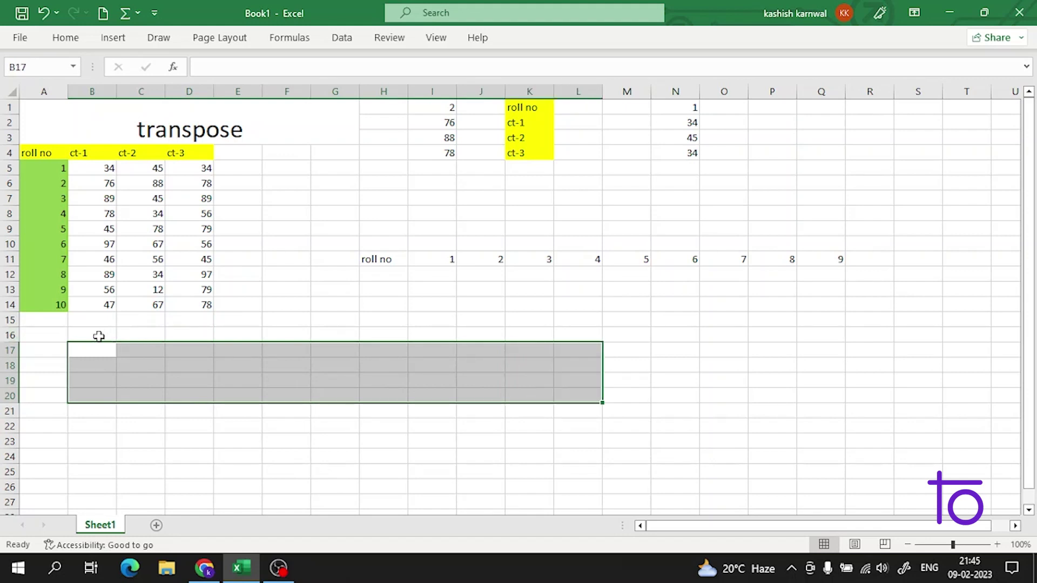
{"action": "type", "text": "="}
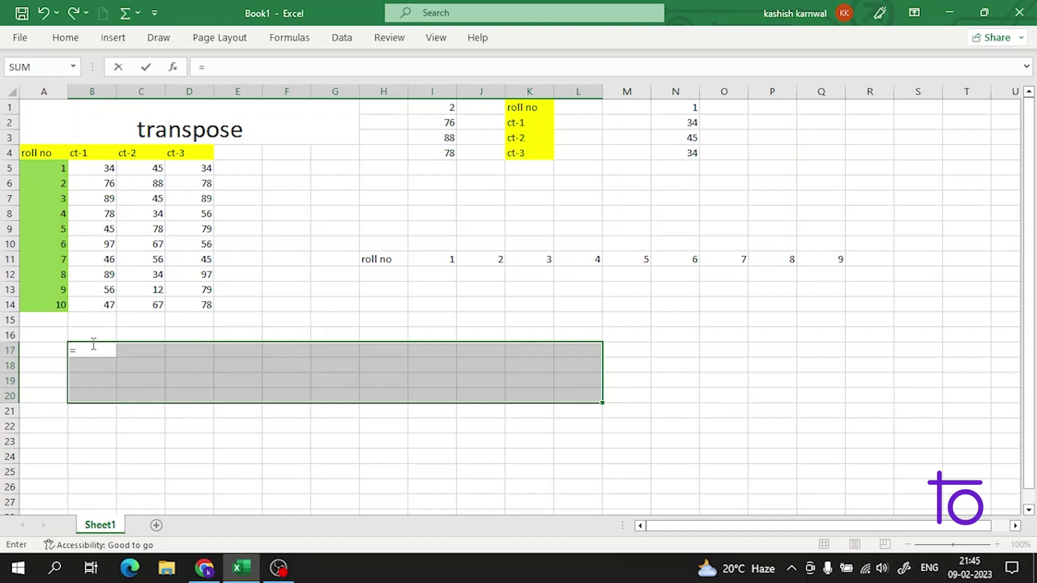
{"action": "type", "text": "tra"}
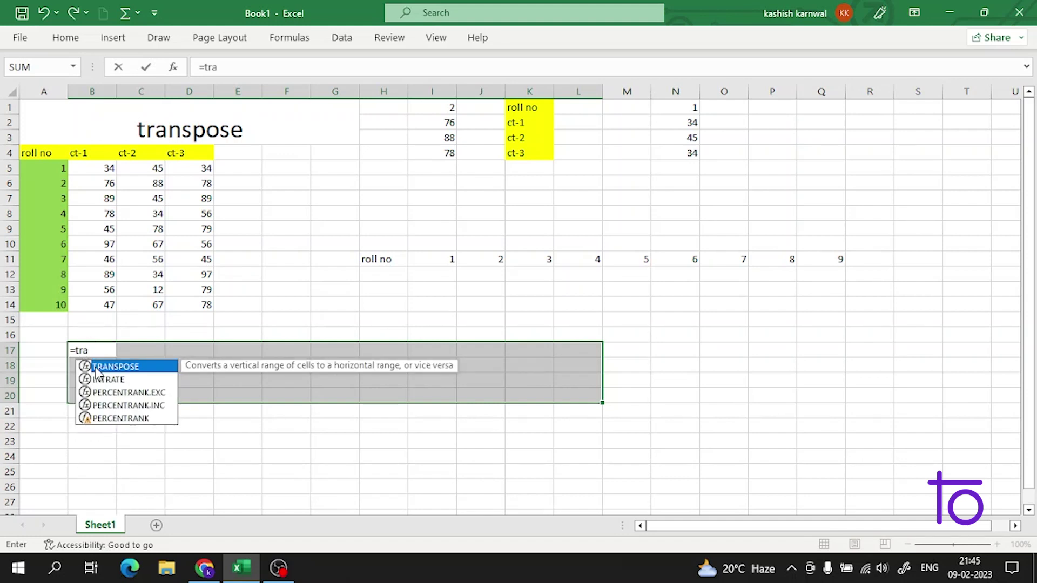
{"action": "double_click", "coordinate": [84, 367]}
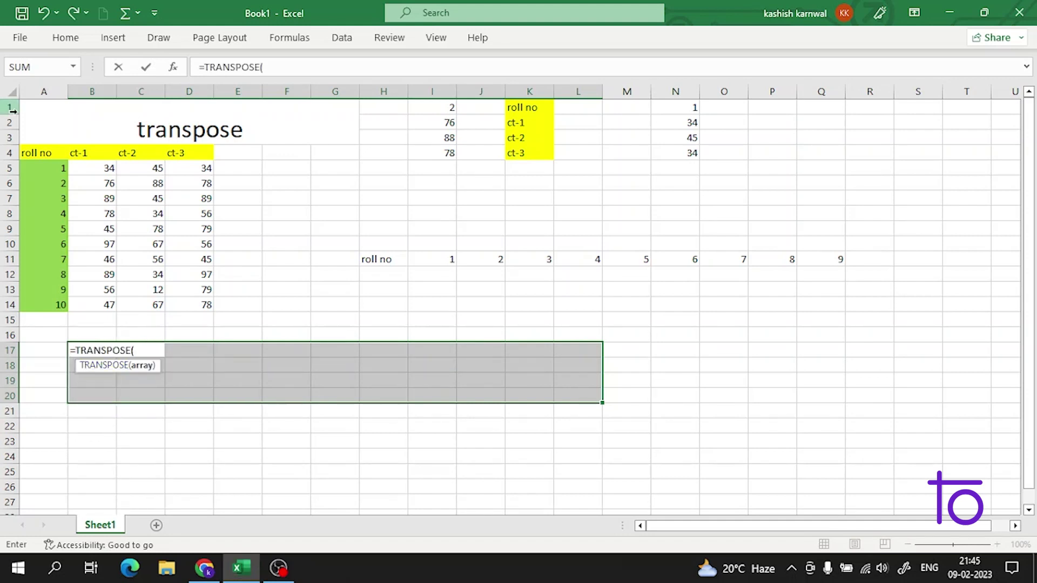
{"action": "left_click", "coordinate": [43, 149]}
{"action": "left_click_drag", "start_coordinate": [43, 149], "coordinate": [215, 307]}
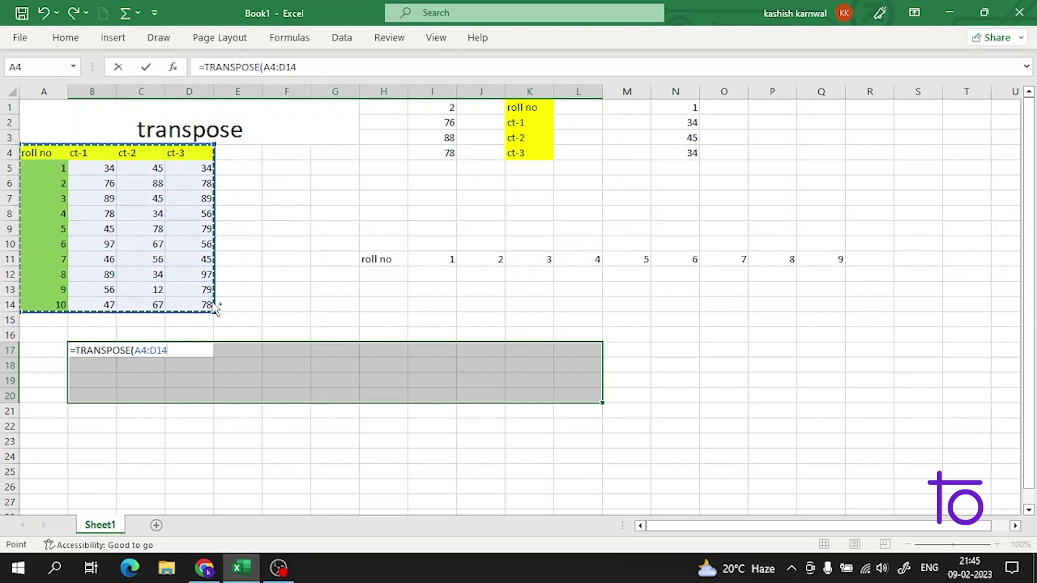
{"action": "key", "text": "ctrl+shift+Return"}
{"action": "left_click", "coordinate": [375, 305]}
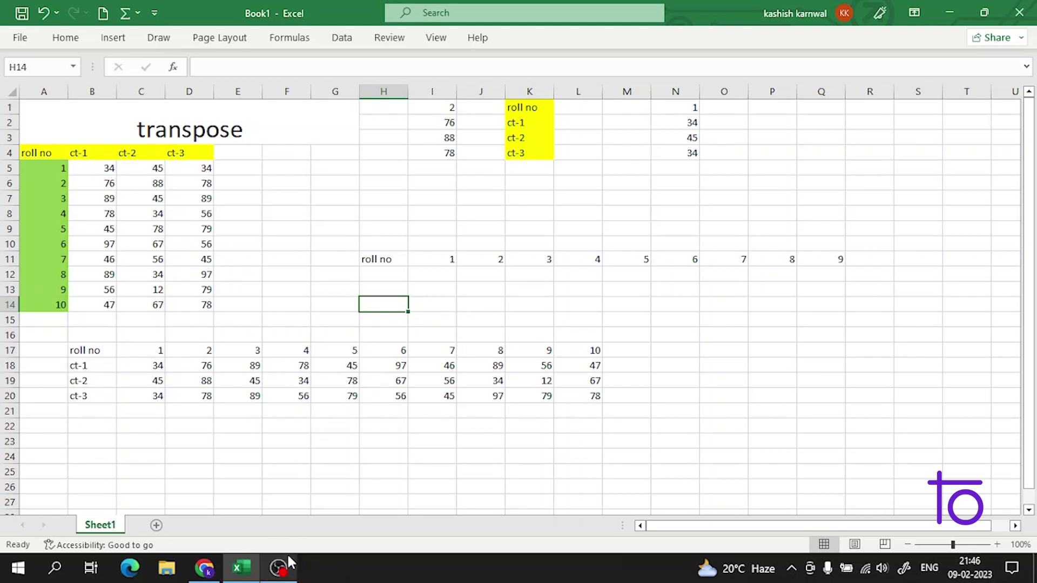
{"action": "mouse_move", "coordinate": [285, 562]}
{"action": "left_click", "coordinate": [287, 533]}
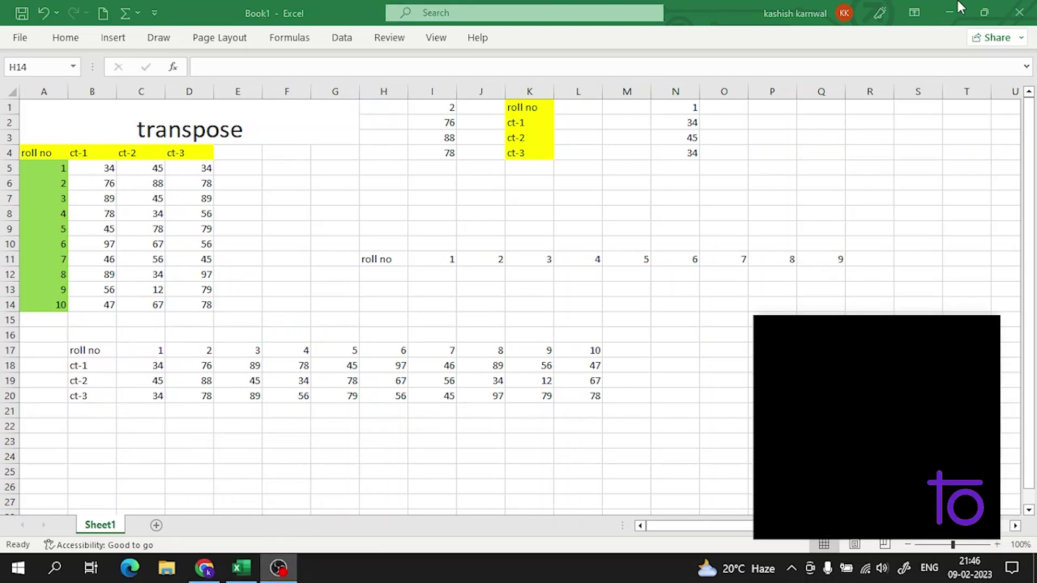
{"action": "left_click", "coordinate": [486, 181]}
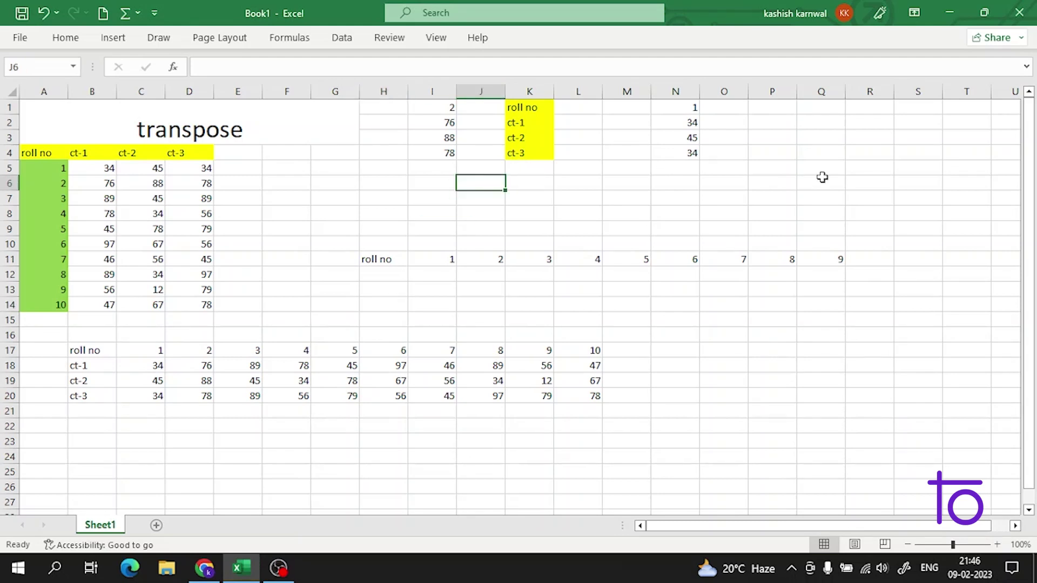
{"action": "right_click", "coordinate": [858, 168]}
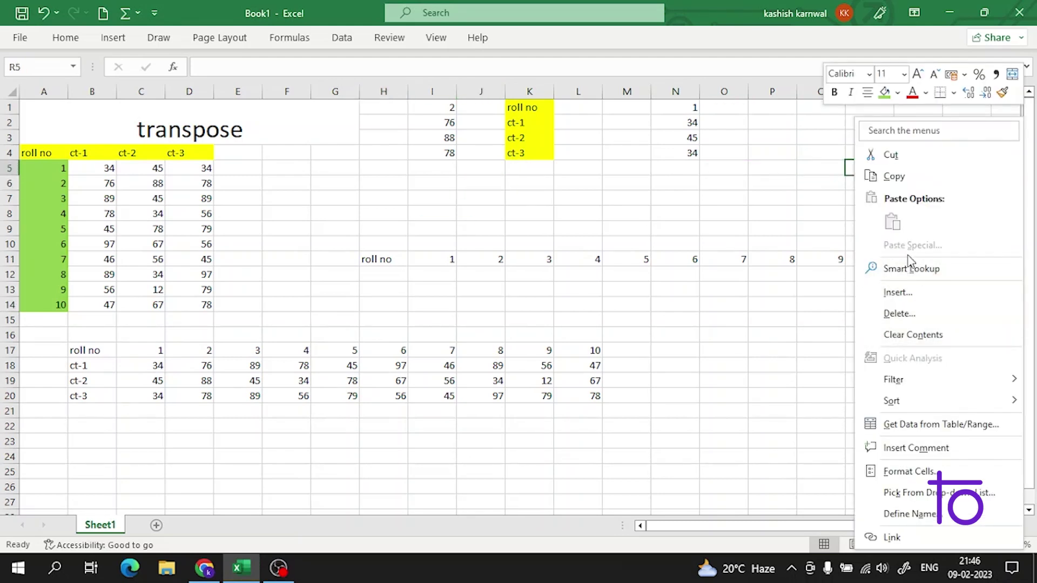
{"action": "left_click", "coordinate": [726, 181]}
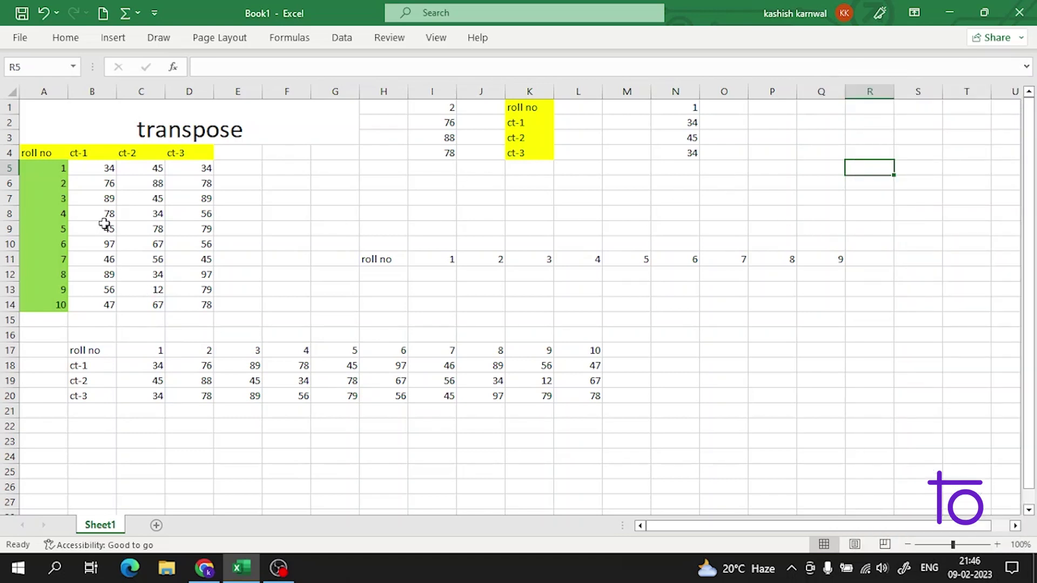
Set the ct-1 mark of roll no 5 in source cell B9 to 10.
{"action": "left_click", "coordinate": [108, 227]}
{"action": "double_click", "coordinate": [108, 227]}
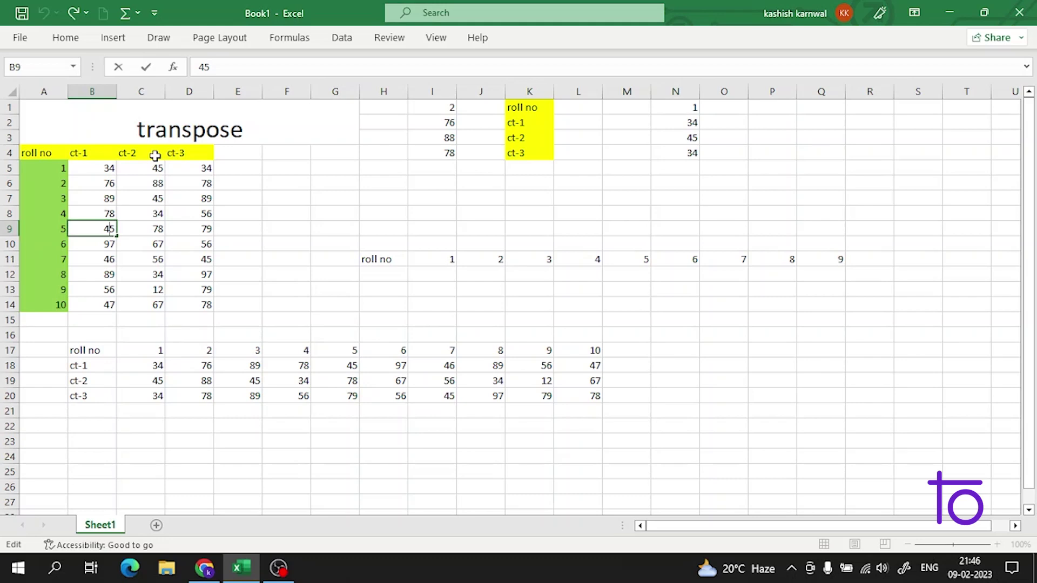
{"action": "key", "text": "BackSpace"}
{"action": "key", "text": "Return"}
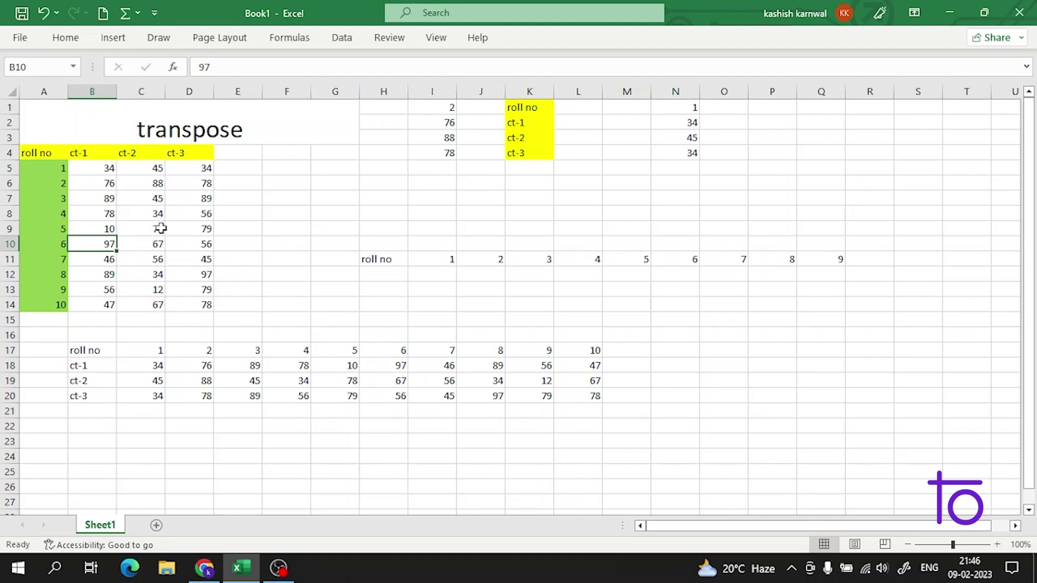
Set the ct-2 mark of roll no 5 in C9 to 90 and check the linked transposed cell G19.
{"action": "double_click", "coordinate": [162, 230]}
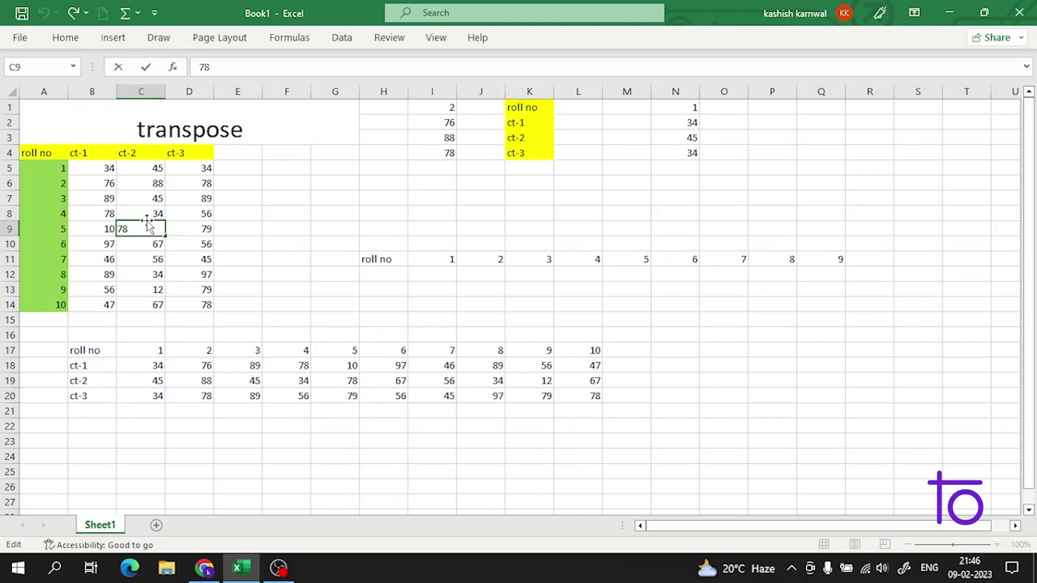
{"action": "key", "text": "BackSpace"}
{"action": "key", "text": "BackSpace"}
{"action": "key", "text": "Return"}
{"action": "left_click", "coordinate": [348, 383]}
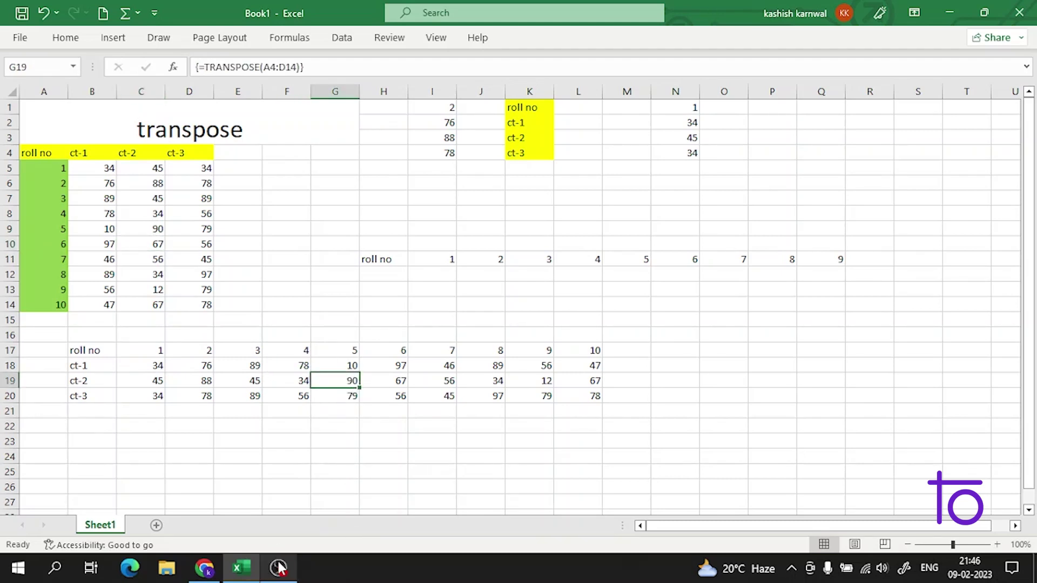
{"action": "mouse_move", "coordinate": [283, 550]}
{"action": "left_click", "coordinate": [290, 497]}
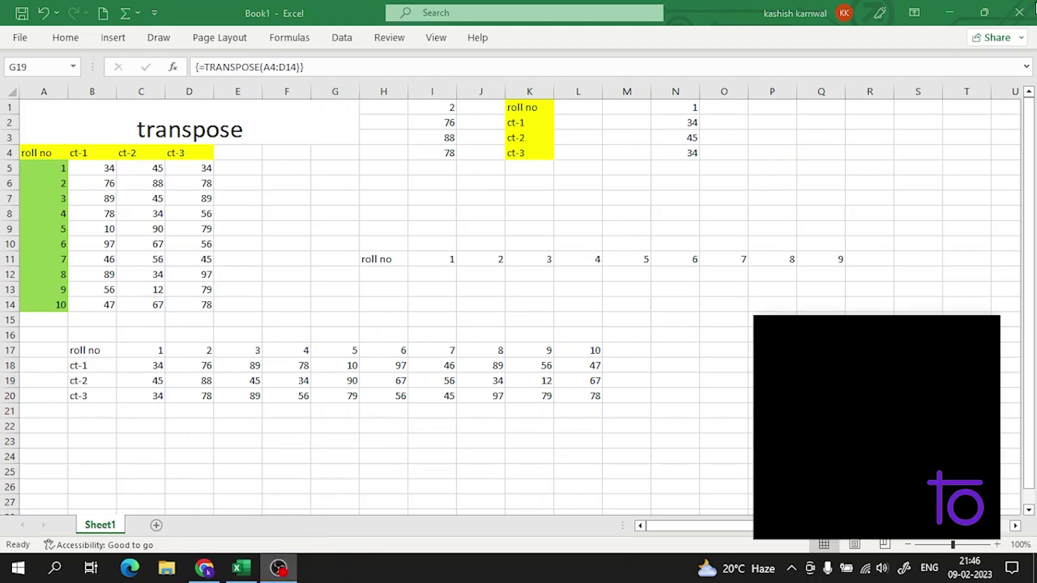
{"action": "left_click", "coordinate": [932, 10]}
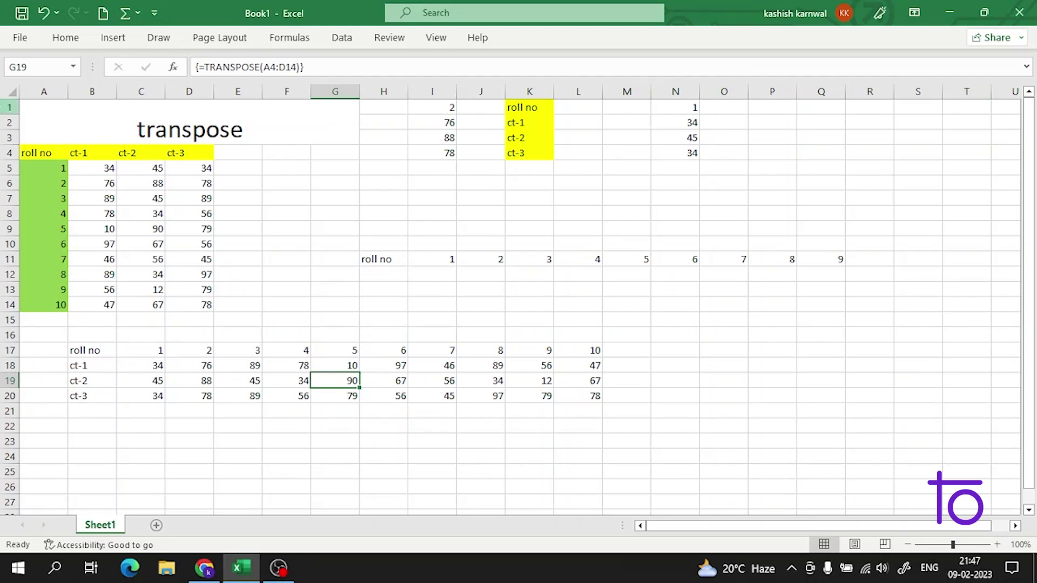
Replace the first two roll numbers in A5 and A6 with students' first names.
{"action": "left_click", "coordinate": [56, 169]}
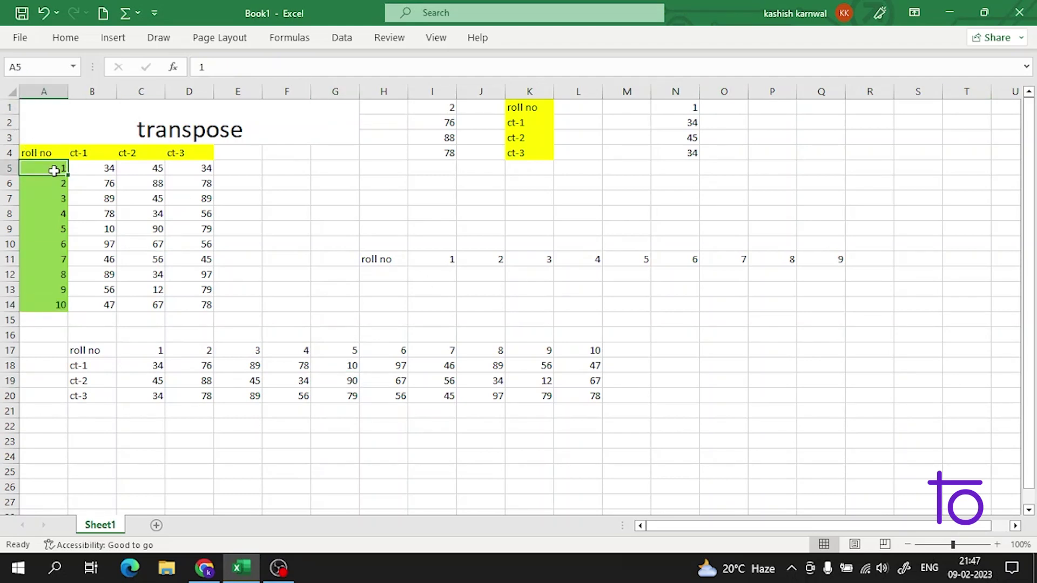
{"action": "double_click", "coordinate": [56, 168]}
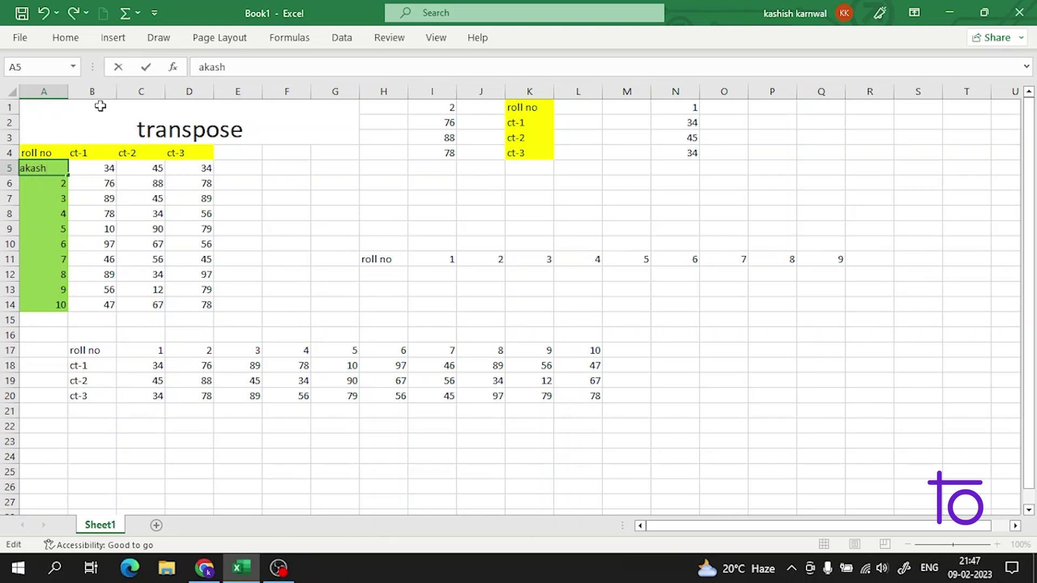
{"action": "key", "text": "Return"}
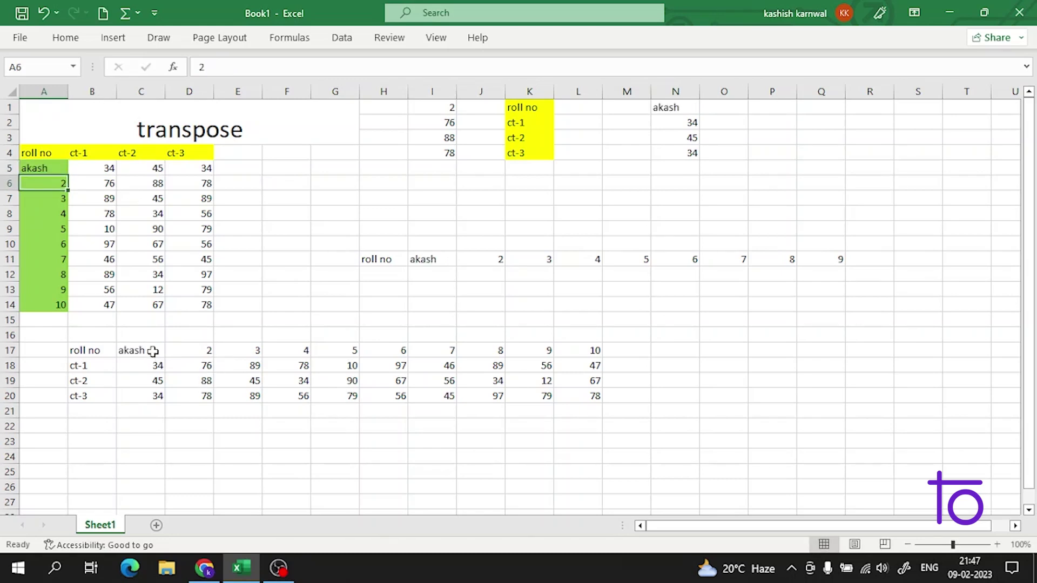
{"action": "left_click", "coordinate": [33, 198]}
{"action": "double_click", "coordinate": [39, 200]}
{"action": "double_click", "coordinate": [54, 185]}
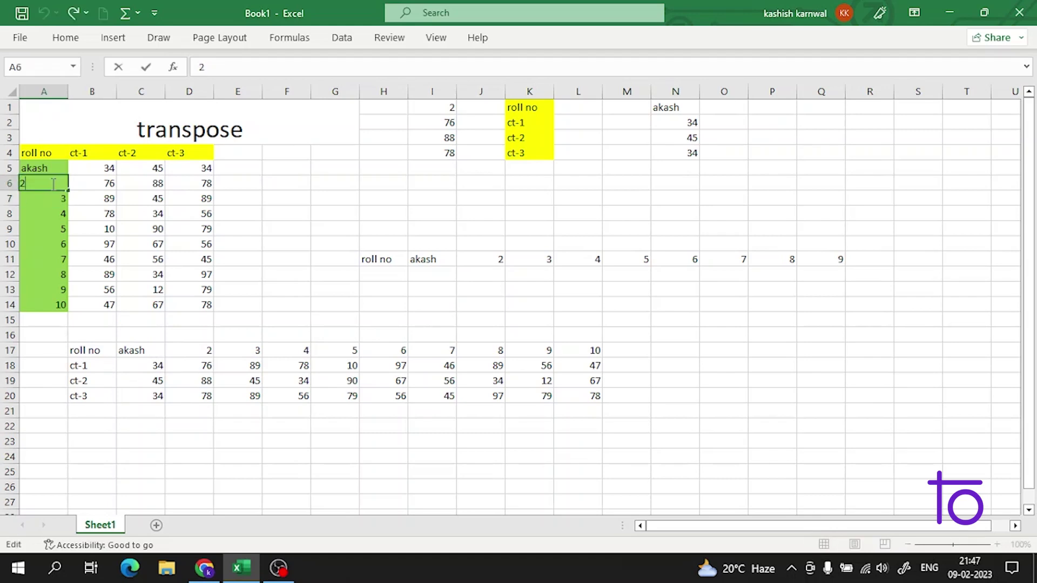
{"action": "key", "text": "BackSpace"}
{"action": "type", "text": "ram"}
{"action": "key", "text": "Return"}
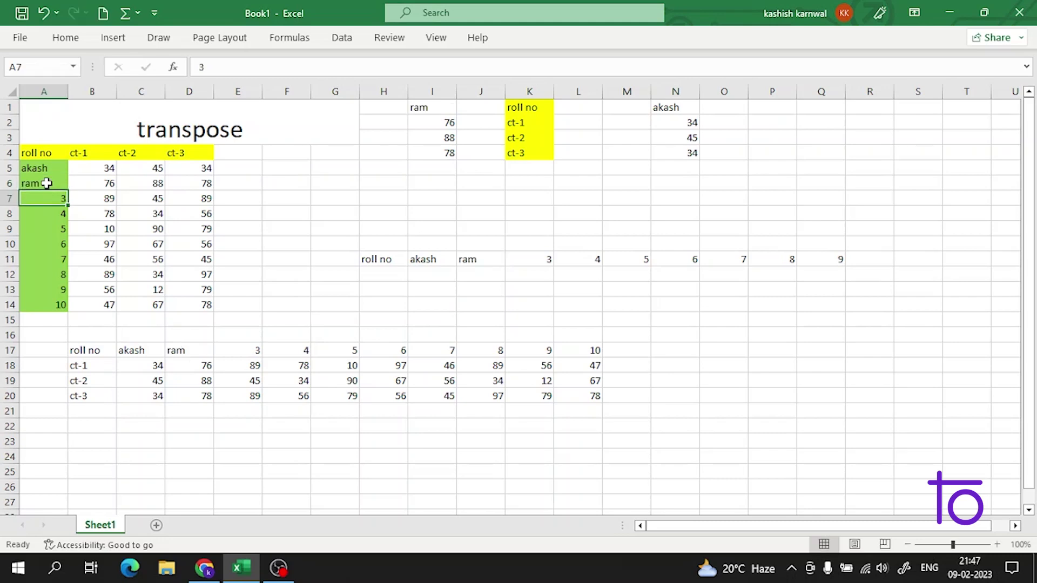
Replace the roll numbers in A7, A8 and A9 with students' first names.
{"action": "key", "text": "BackSpace"}
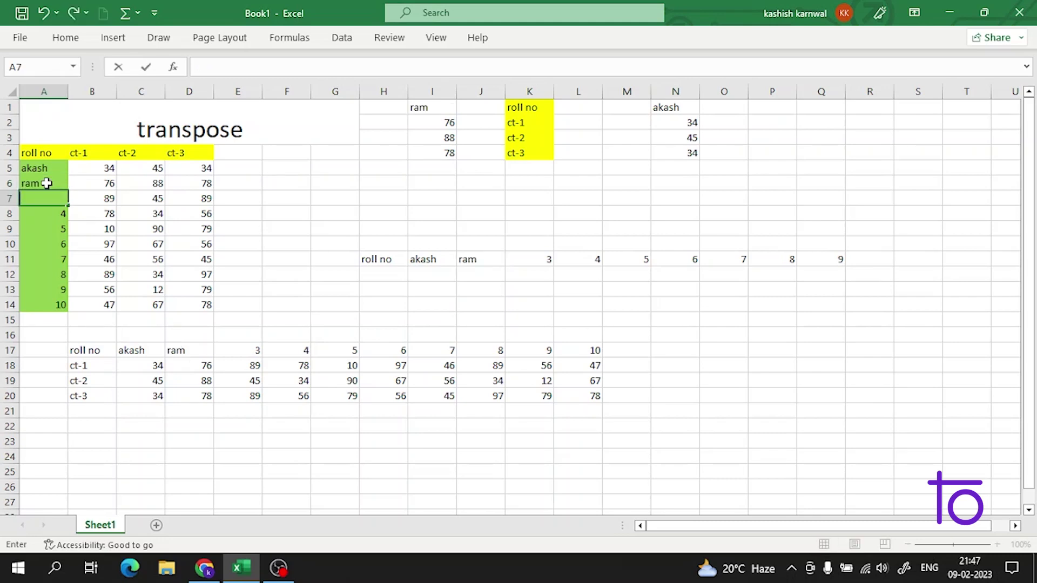
{"action": "type", "text": "raju"}
{"action": "key", "text": "Return"}
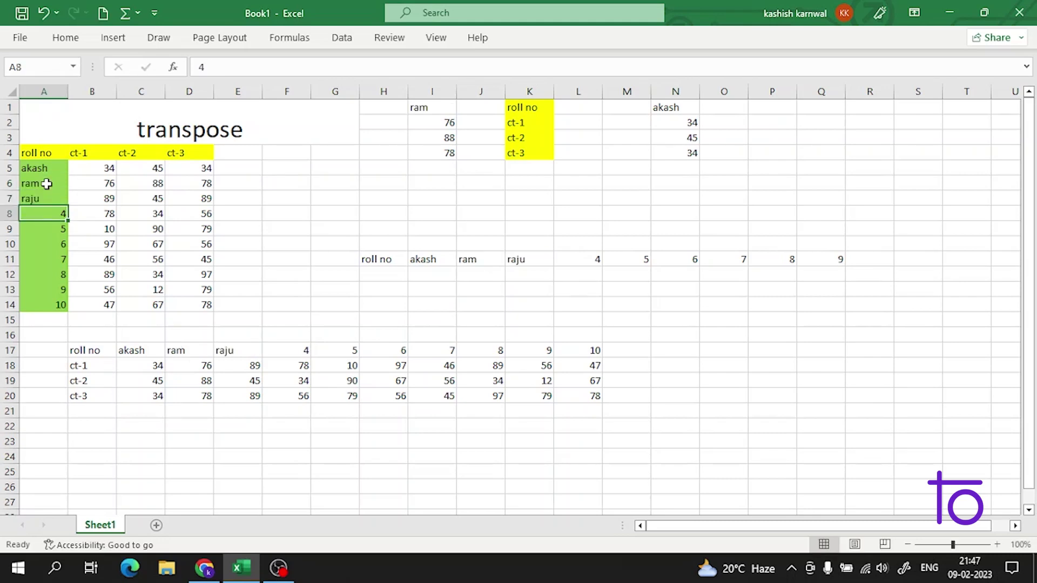
{"action": "key", "text": "BackSpace"}
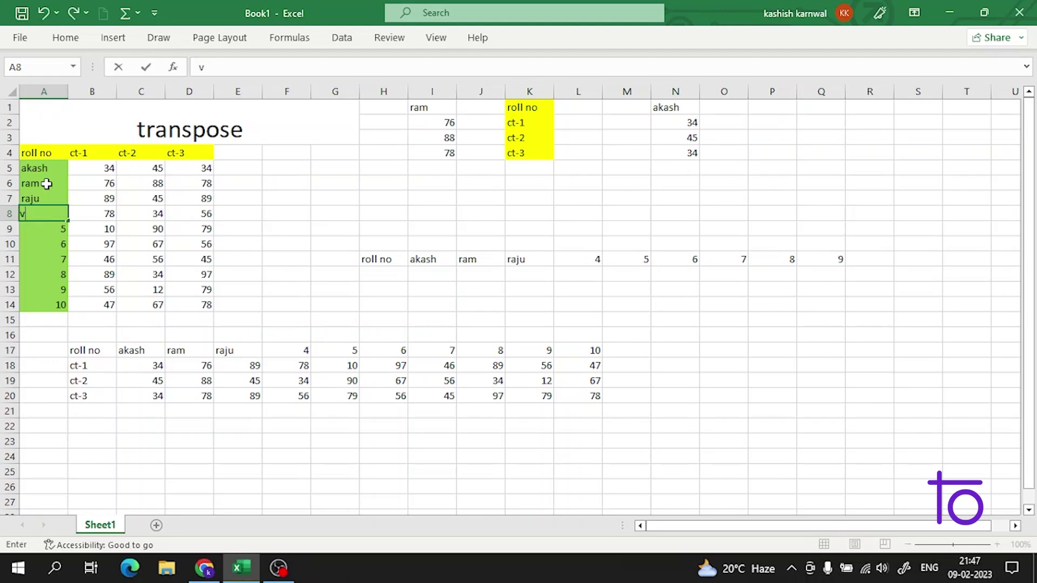
{"action": "type", "text": "vikas"}
{"action": "key", "text": "Return"}
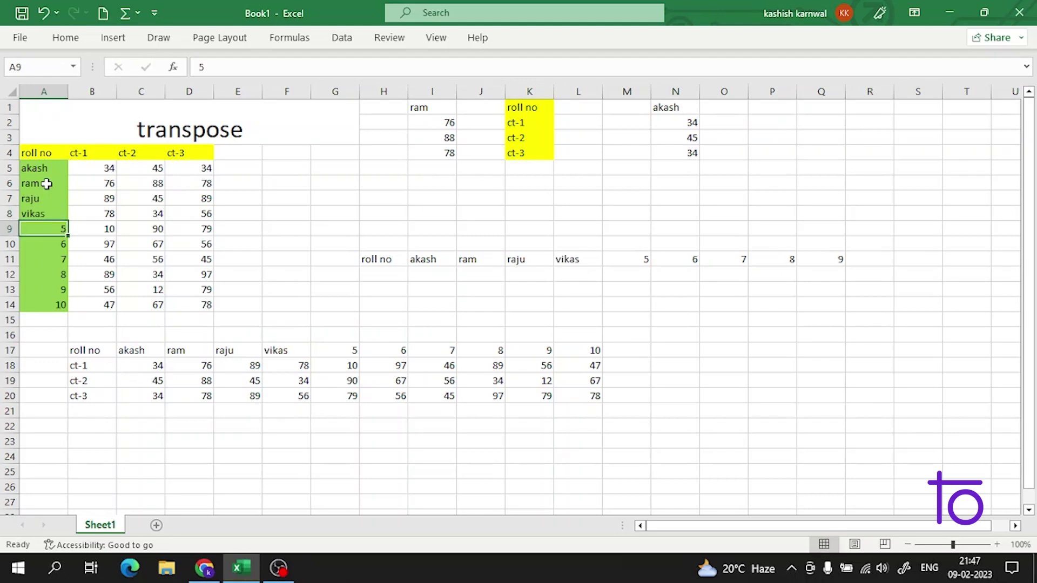
{"action": "key", "text": "BackSpace"}
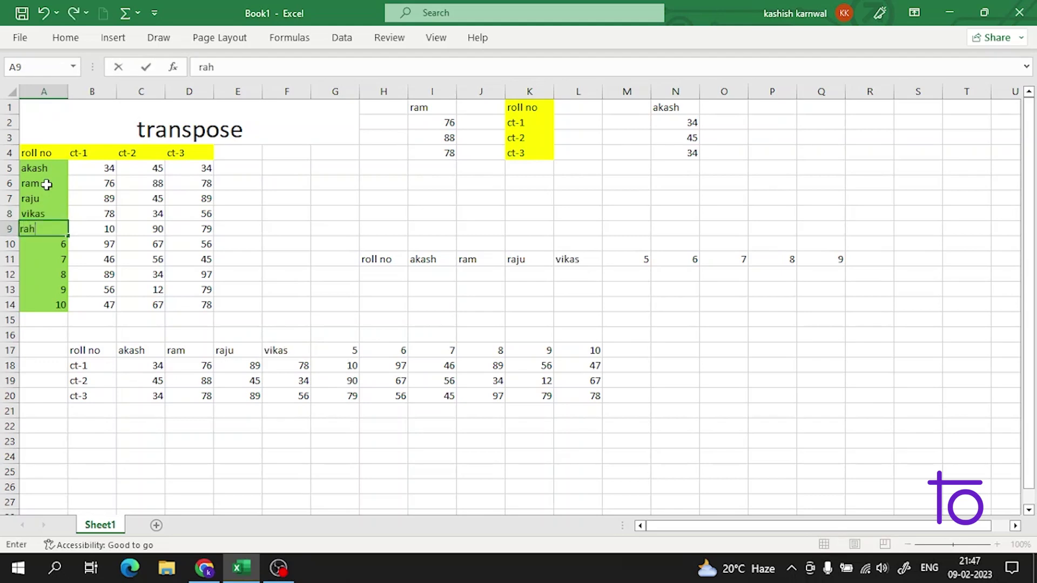
{"action": "key", "text": "Return"}
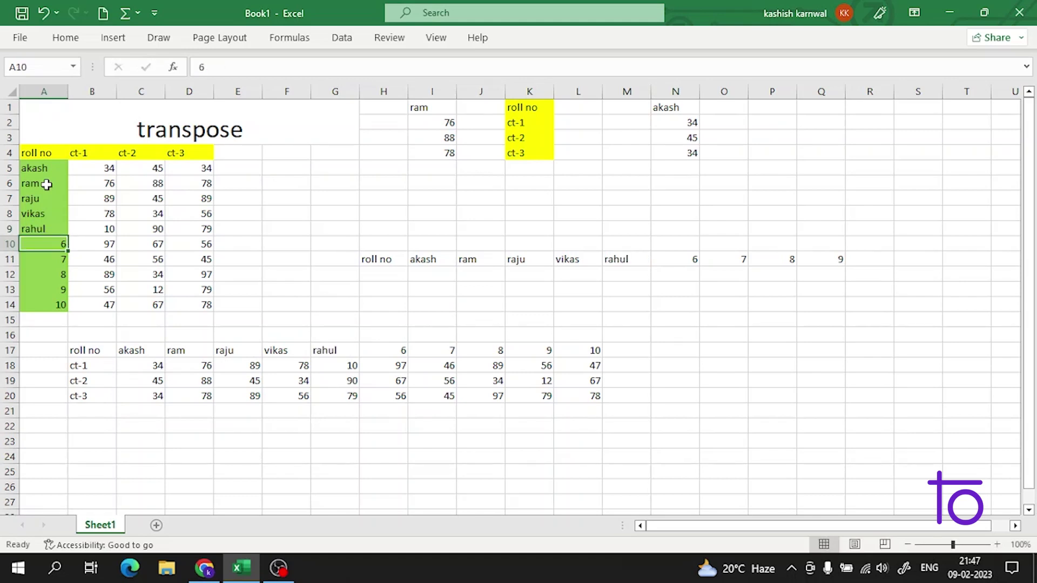
Try to edit the TRANSPOSE array formula in the single transposed cell J19 and abandon the edit.
{"action": "key", "text": "Down"}
{"action": "key", "text": "Up"}
{"action": "left_click", "coordinate": [496, 395]}
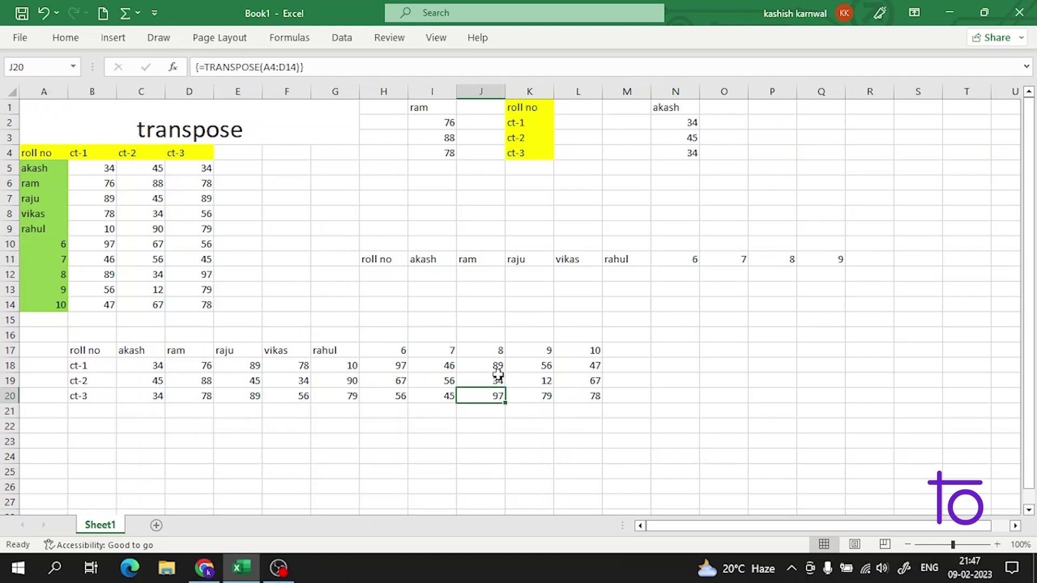
{"action": "double_click", "coordinate": [497, 378]}
{"action": "key", "text": "Return"}
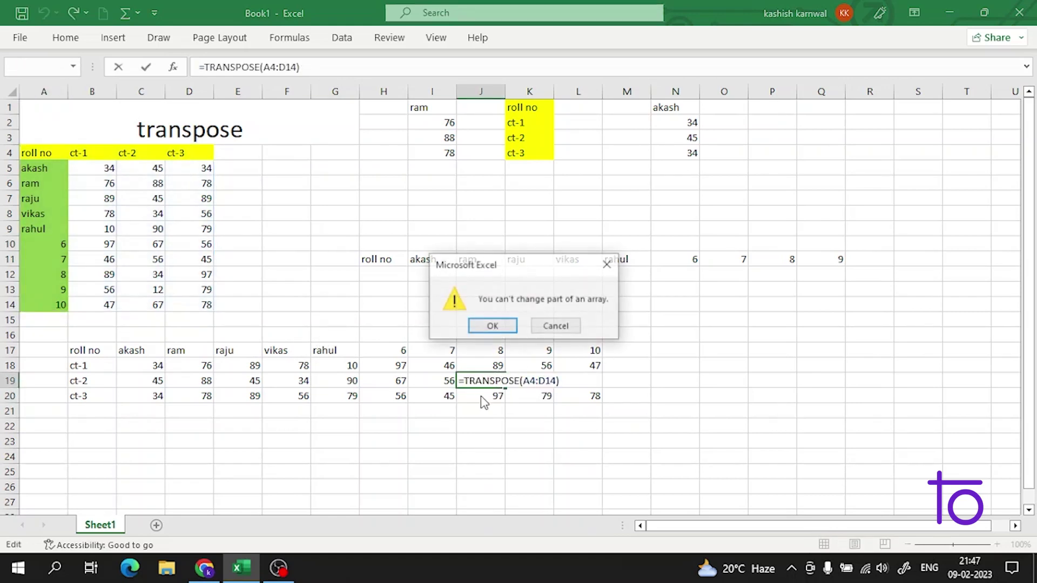
{"action": "left_click", "coordinate": [608, 264]}
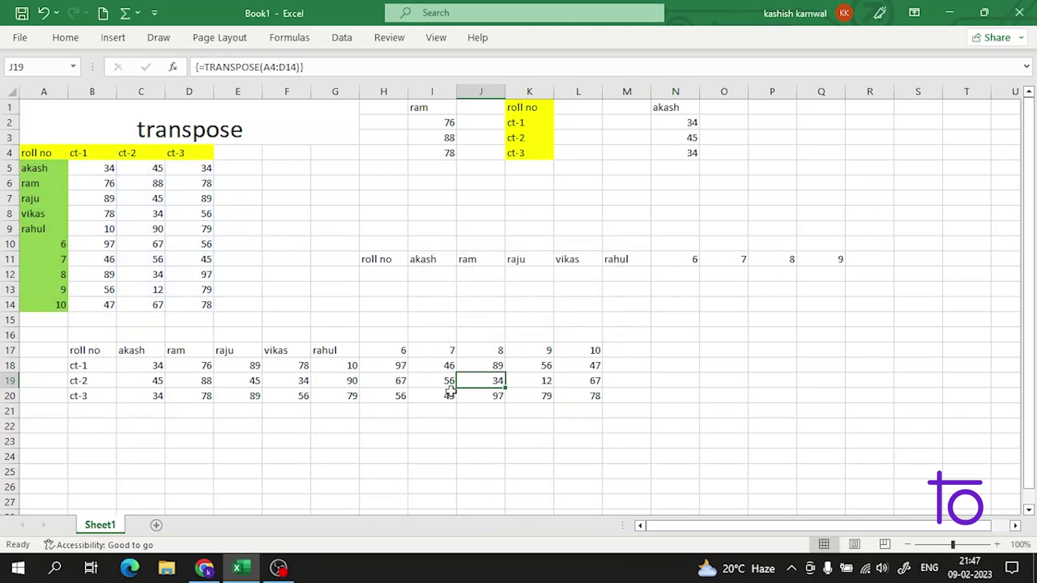
Try to edit the array formula in transposed cell I20 and cancel the attempt.
{"action": "double_click", "coordinate": [435, 396]}
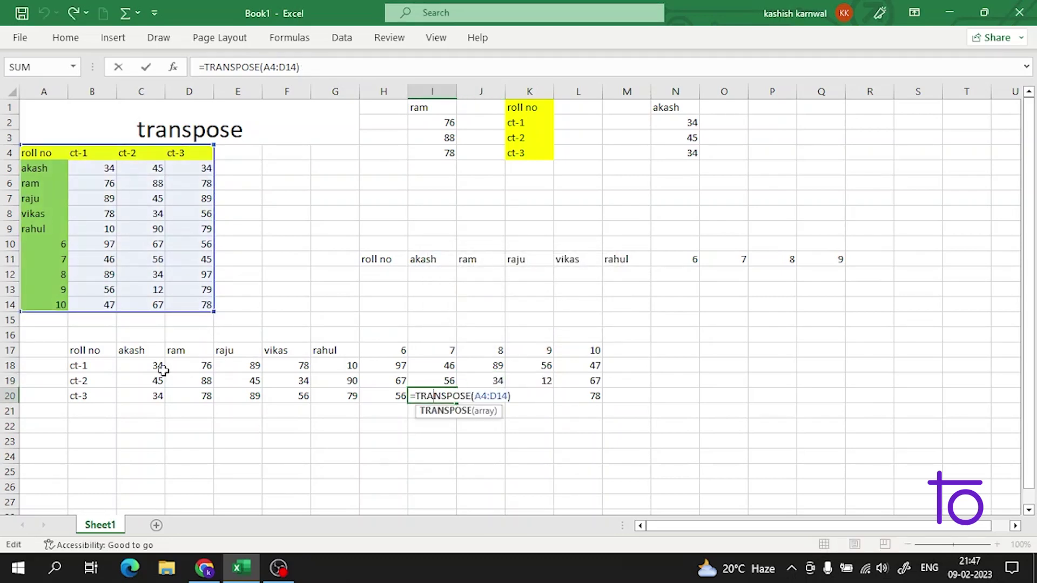
{"action": "left_click", "coordinate": [225, 375]}
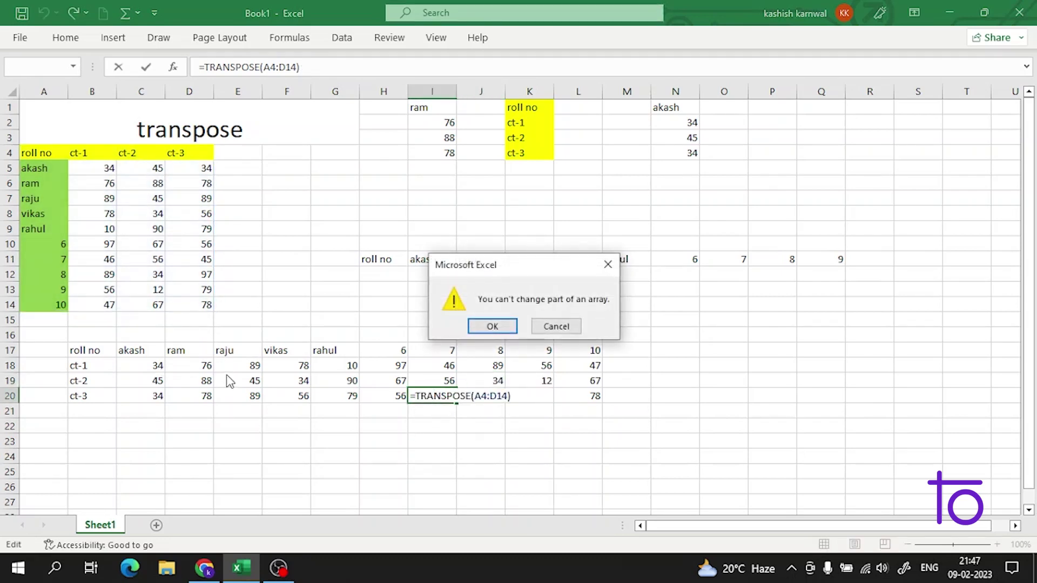
{"action": "left_click", "coordinate": [601, 265]}
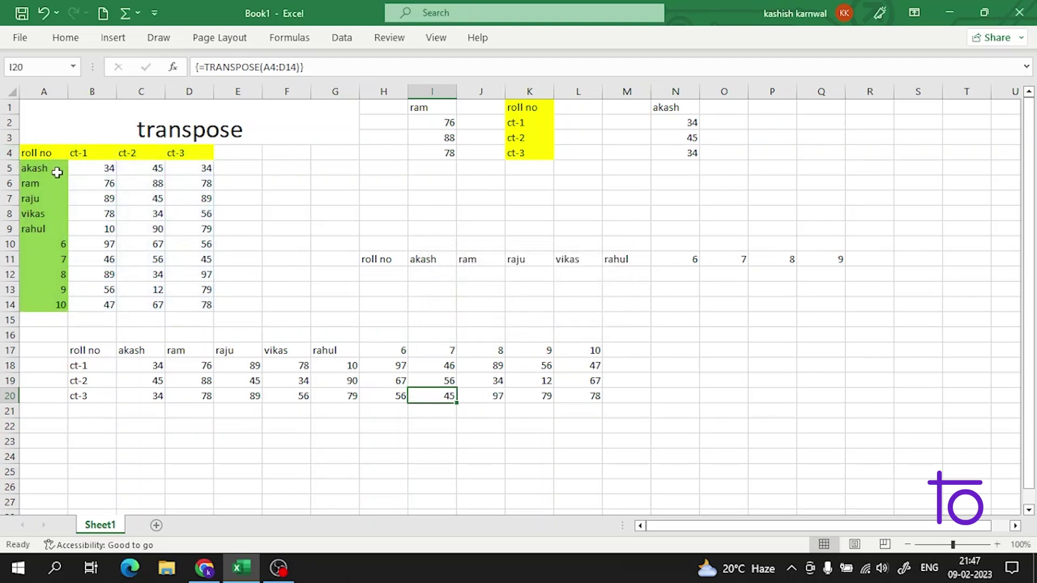
Compare the source table A4:D14 with the transposed block starting at B17, inspecting the formula in its header cells.
{"action": "left_click_drag", "start_coordinate": [54, 156], "coordinate": [198, 305]}
{"action": "left_click_drag", "start_coordinate": [111, 356], "coordinate": [644, 397]}
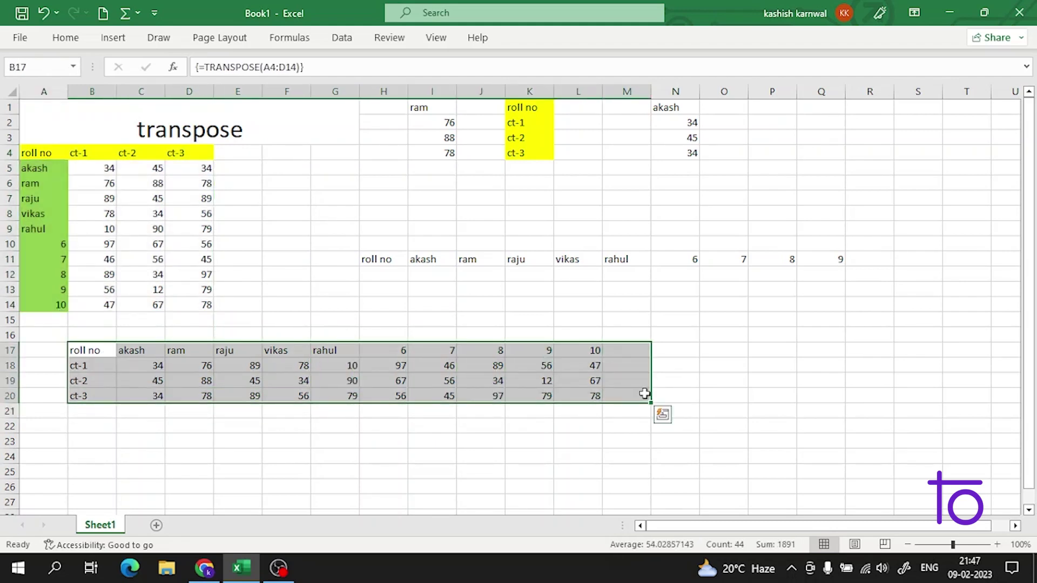
{"action": "left_click", "coordinate": [432, 441]}
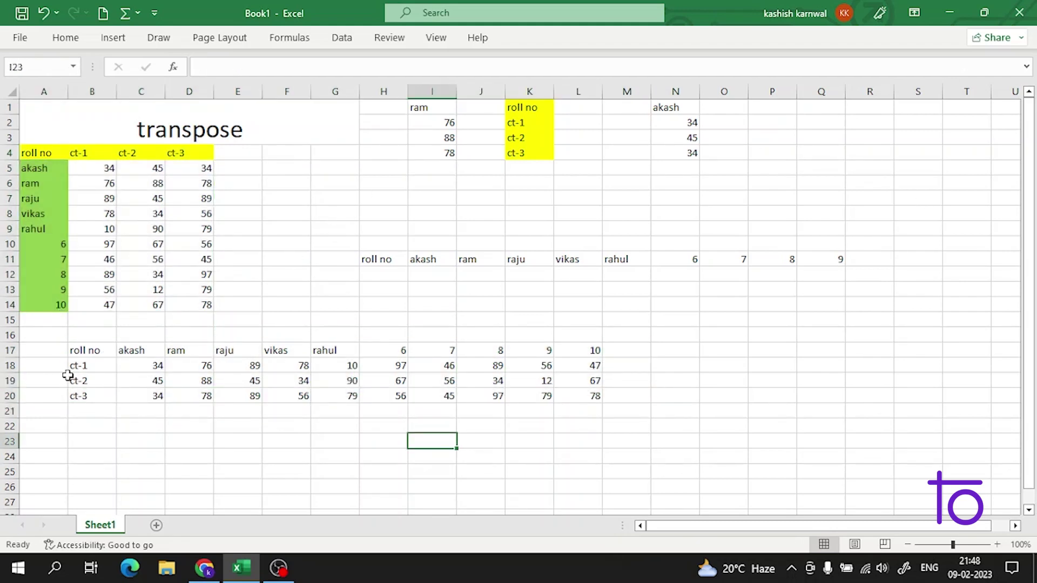
{"action": "left_click", "coordinate": [89, 350]}
{"action": "left_click", "coordinate": [108, 422]}
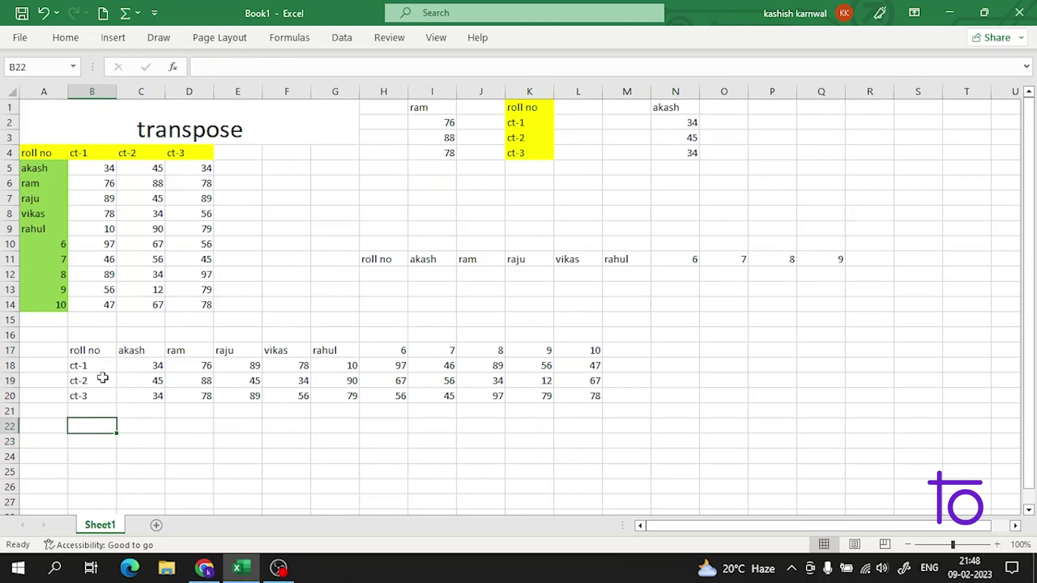
{"action": "left_click", "coordinate": [101, 366]}
{"action": "left_click", "coordinate": [98, 350]}
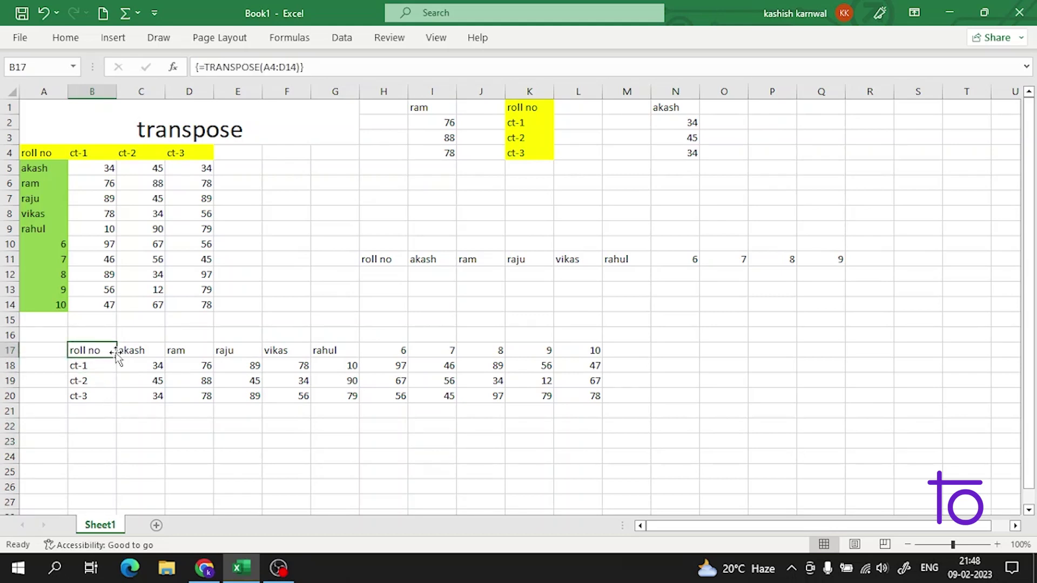
Open the source roll number cell A10 for editing.
{"action": "left_click", "coordinate": [45, 252]}
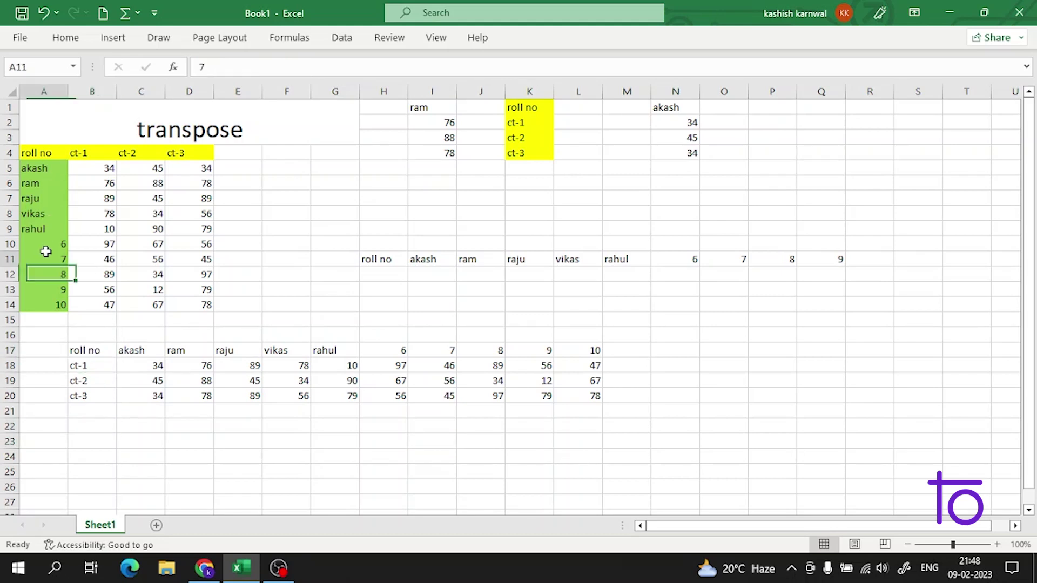
{"action": "left_click", "coordinate": [47, 243]}
{"action": "double_click", "coordinate": [57, 241]}
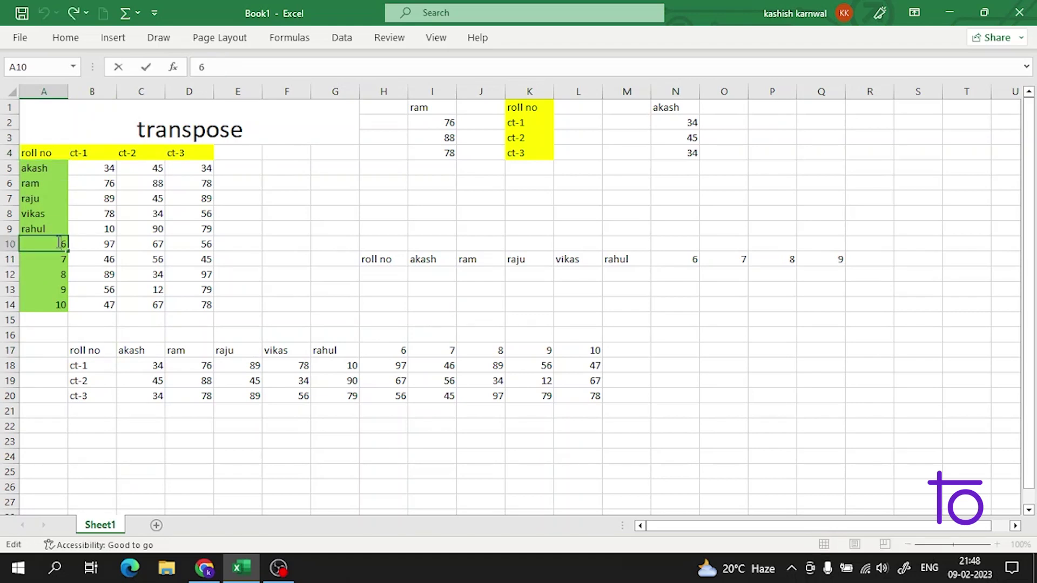
Try to edit the array formula in transposed cell I18 and discard the edit.
{"action": "left_click", "coordinate": [428, 365]}
{"action": "double_click", "coordinate": [428, 365]}
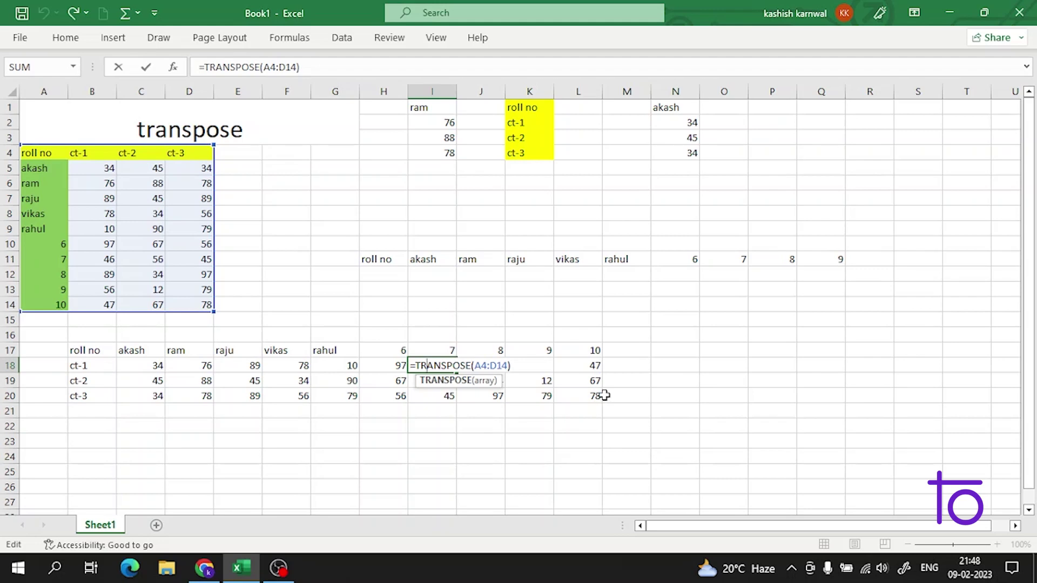
{"action": "left_click", "coordinate": [254, 385]}
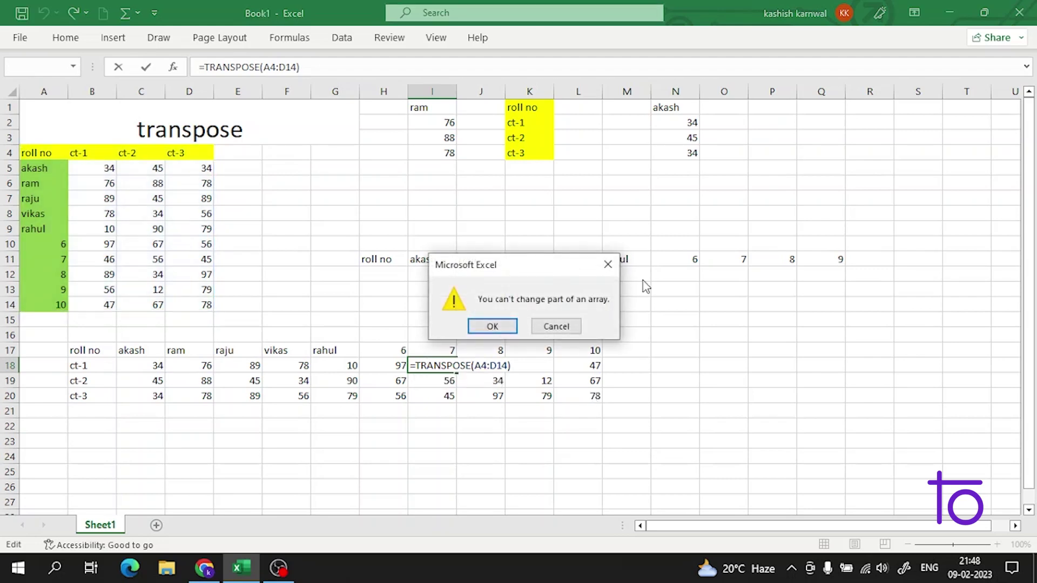
{"action": "left_click", "coordinate": [607, 264]}
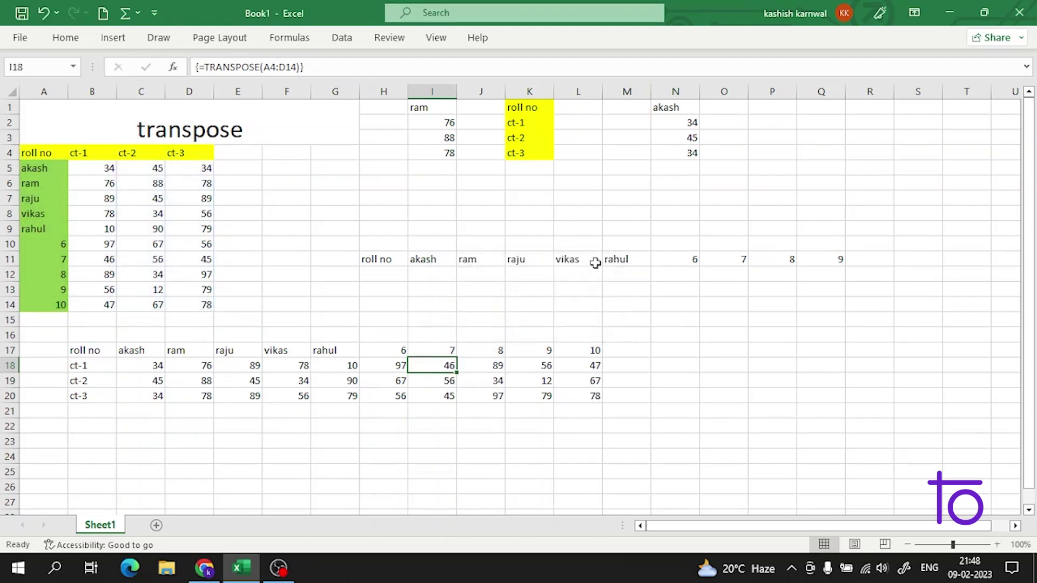
{"action": "left_click", "coordinate": [284, 167]}
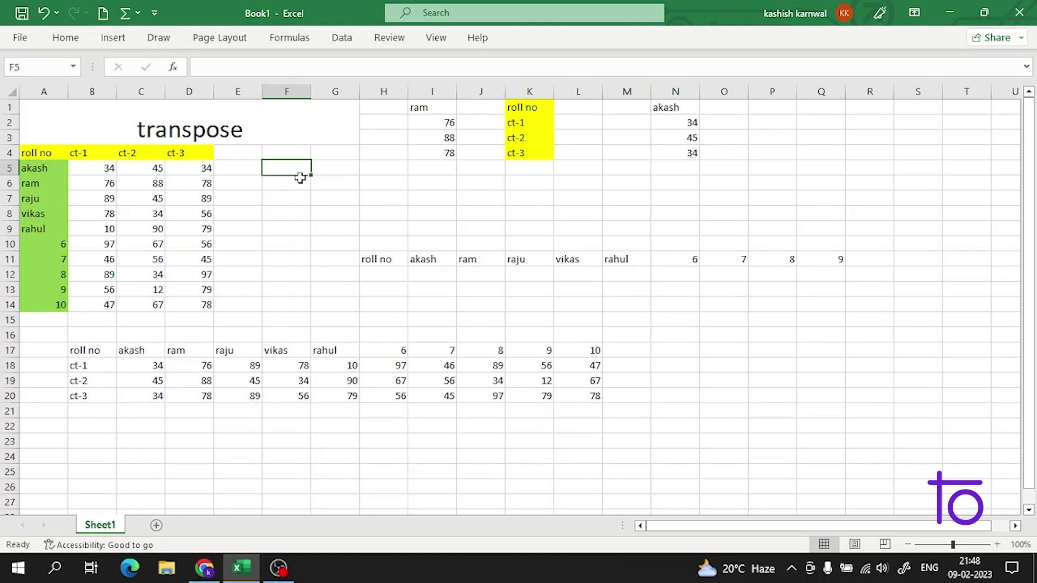
{"action": "left_click", "coordinate": [361, 178]}
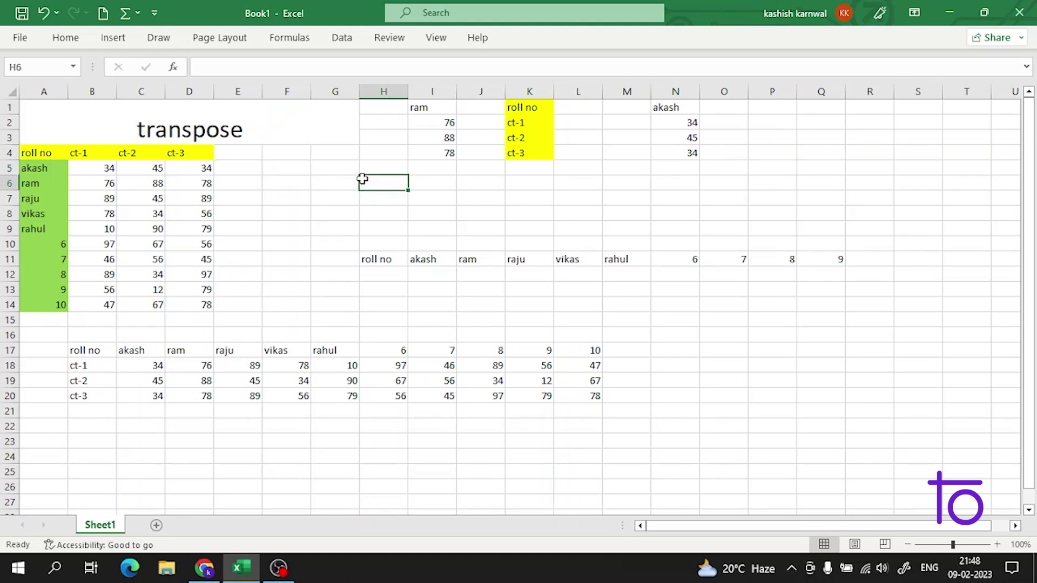
{"action": "left_click", "coordinate": [325, 194]}
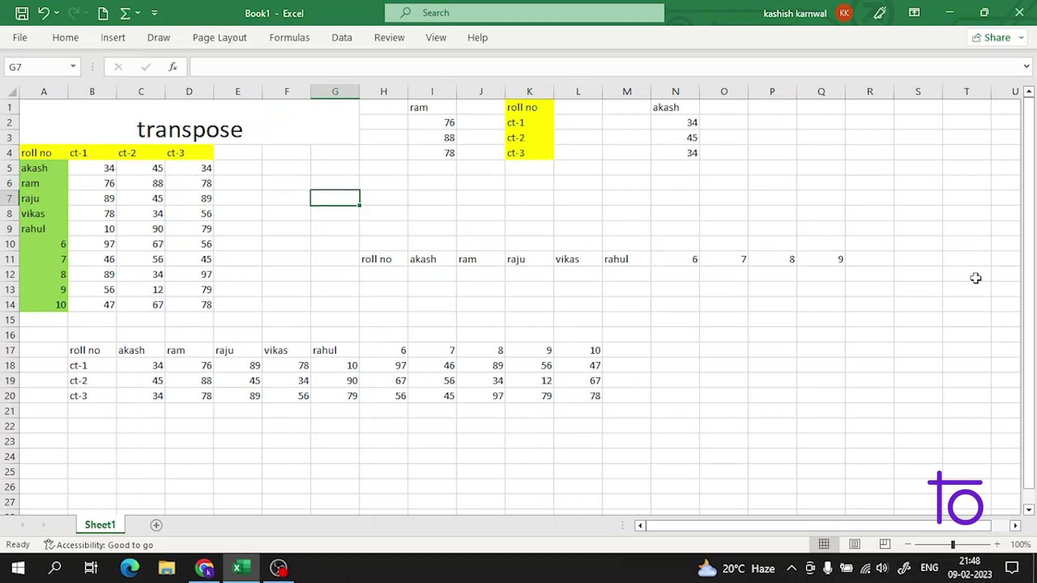
{"action": "left_click", "coordinate": [738, 186]}
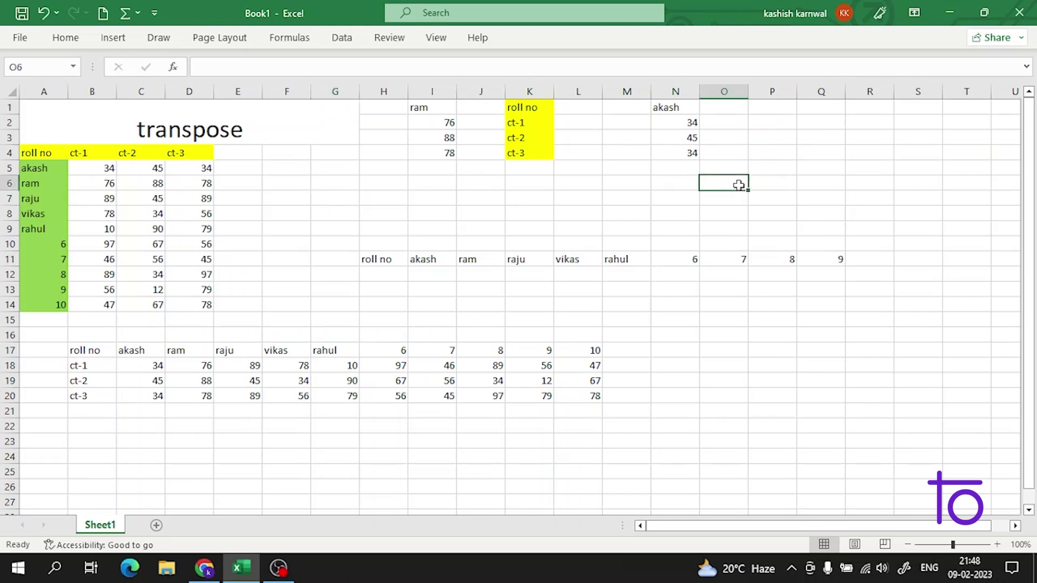